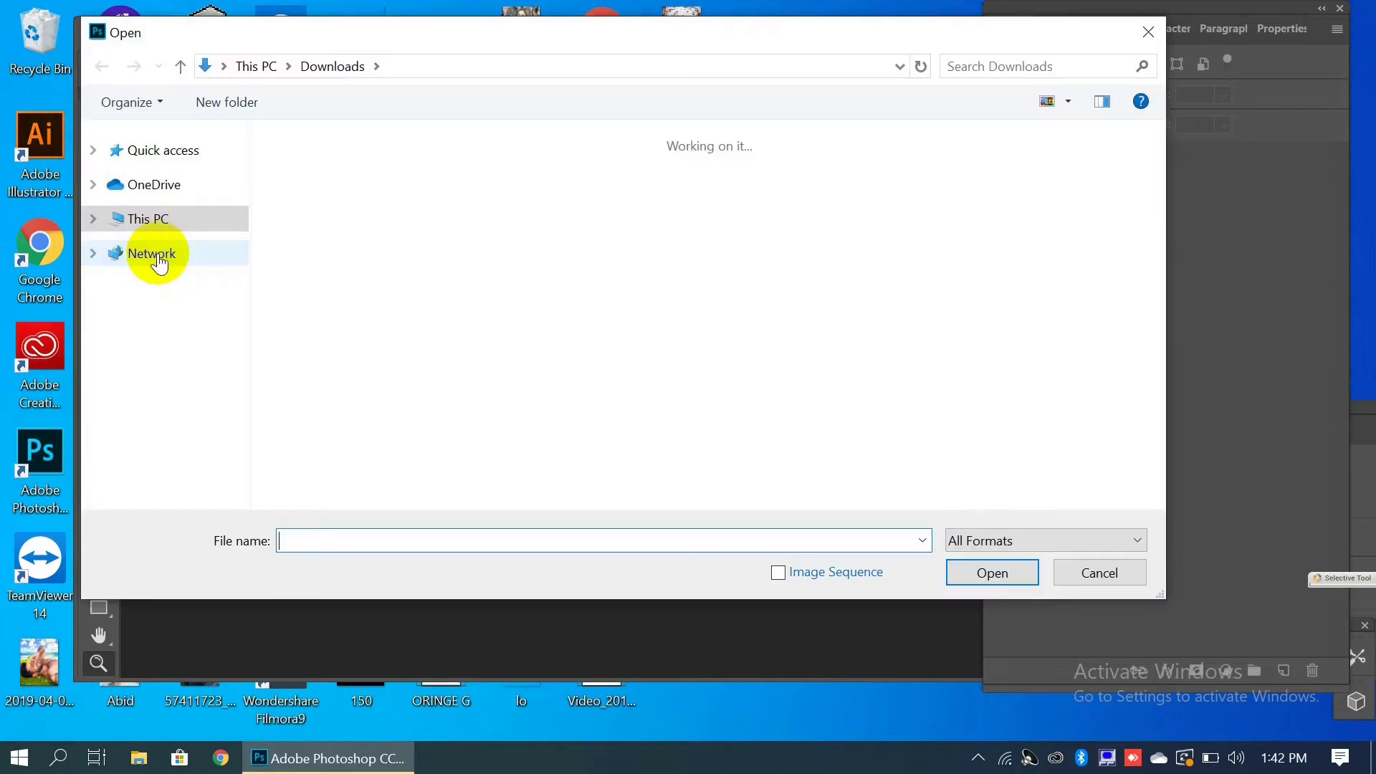
# Open the photo of the woman in the yellow top from the Downloads folder.
pyautogui.click(374, 298)
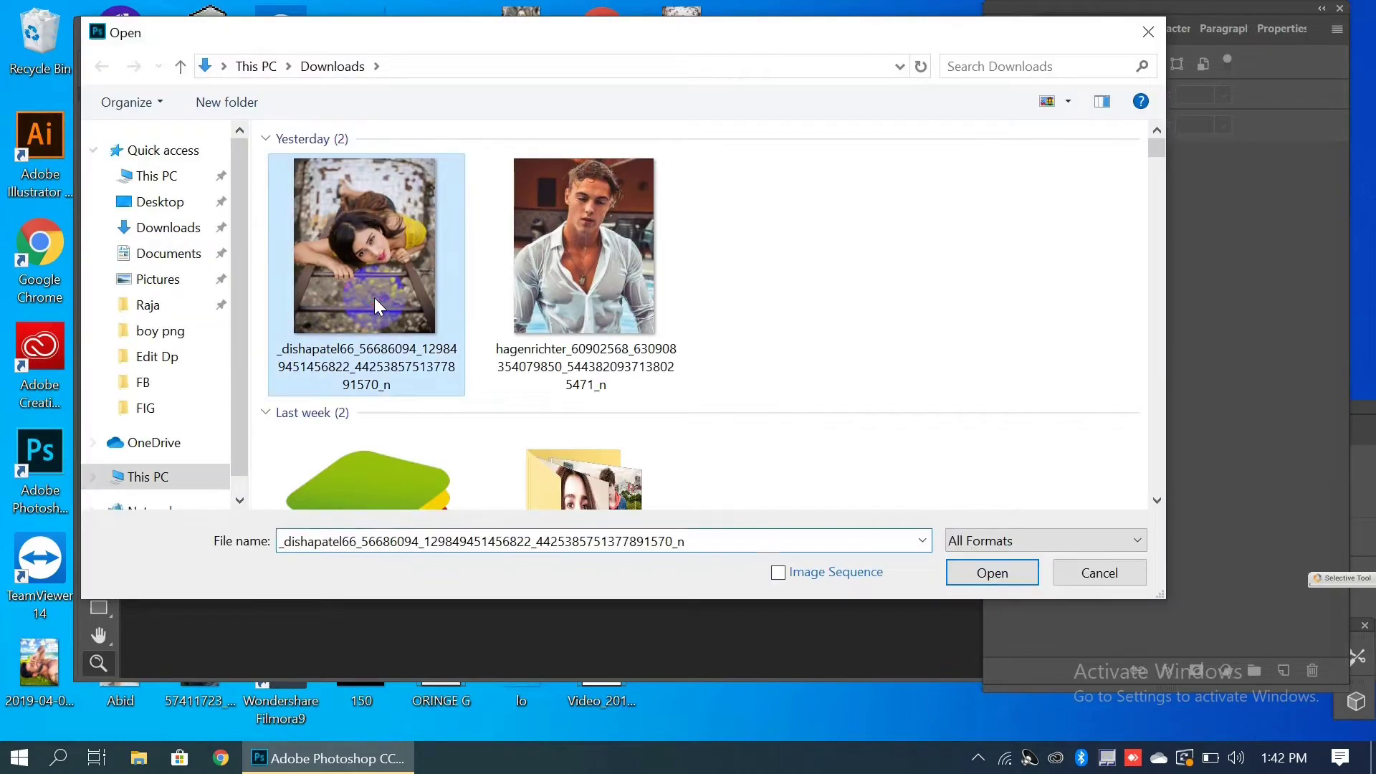
pyautogui.click(980, 573)
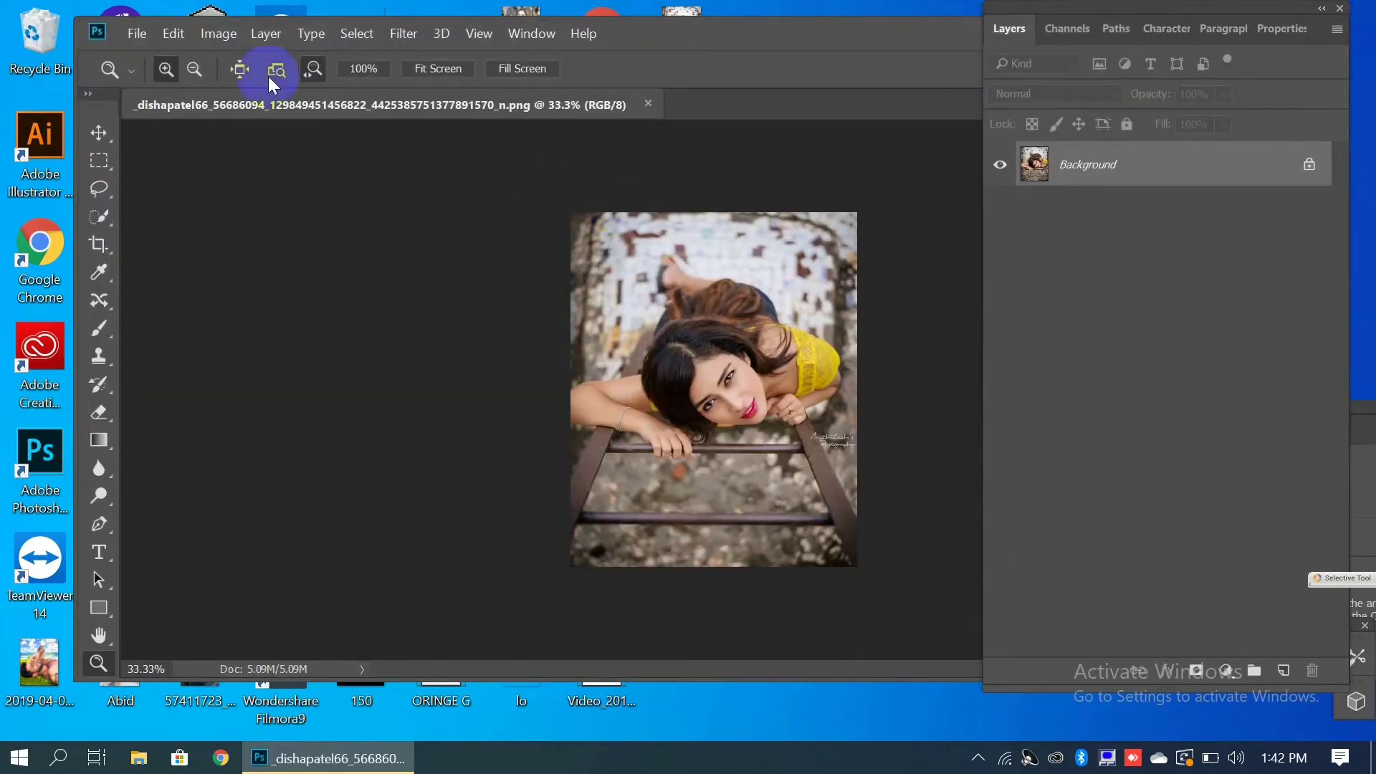
# Resize the image to 1800 pixels wide with linked proportions and fit it to the screen.
pyautogui.click(213, 41)
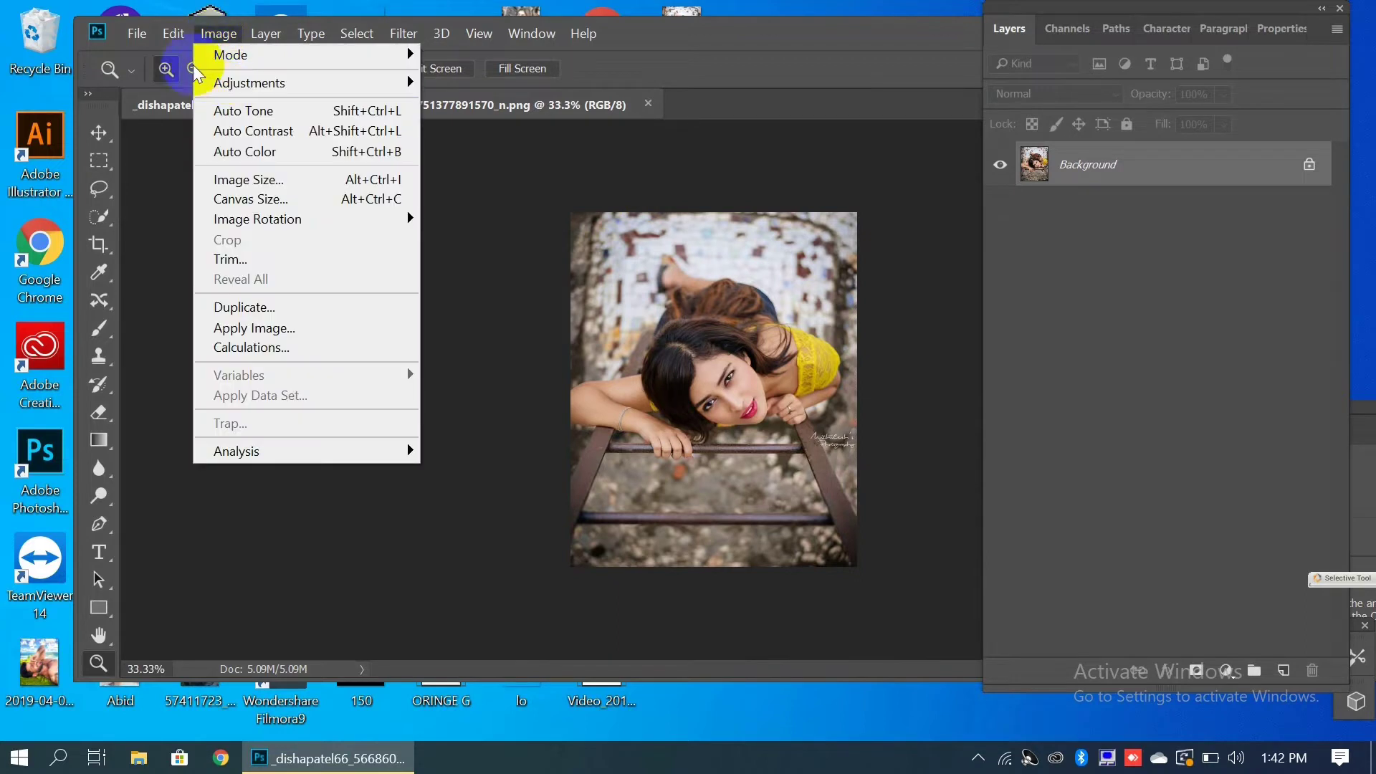
pyautogui.click(268, 181)
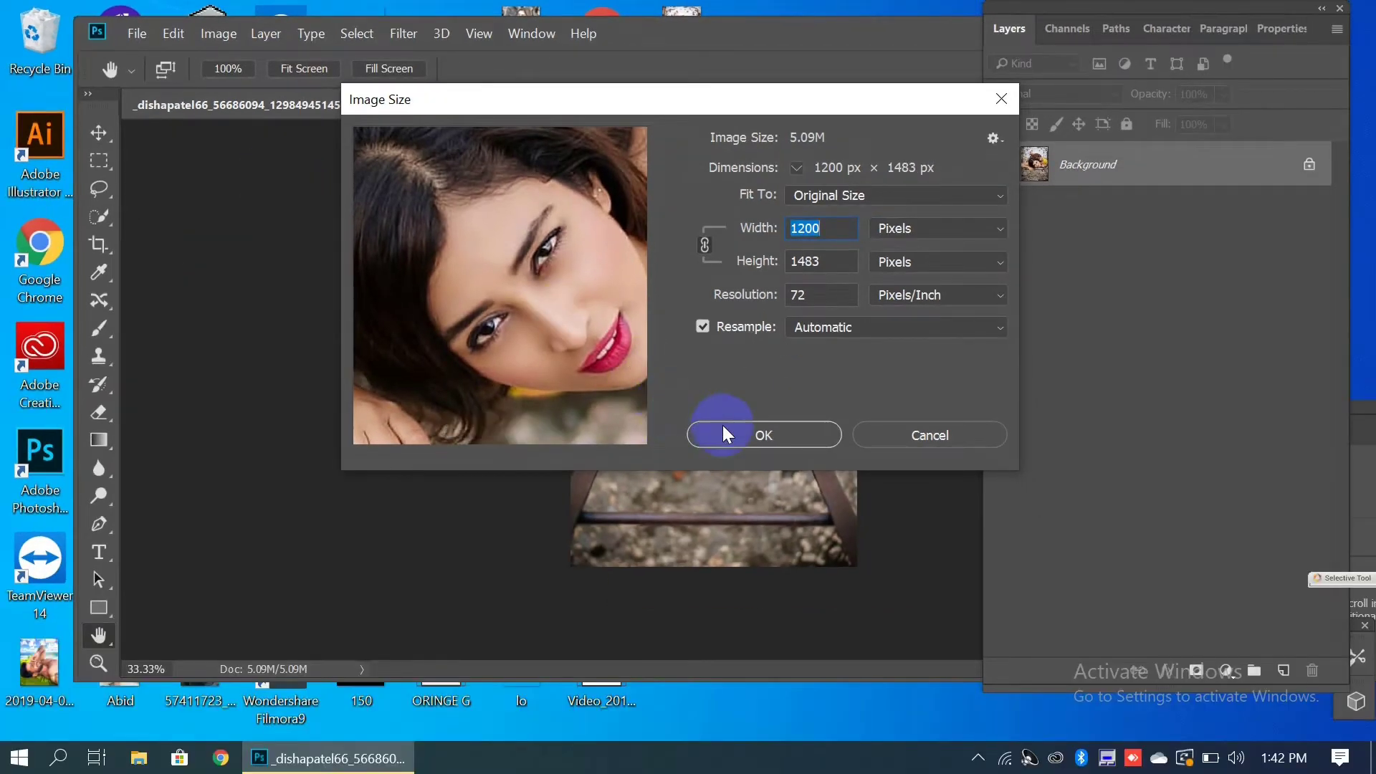
pyautogui.write('180')
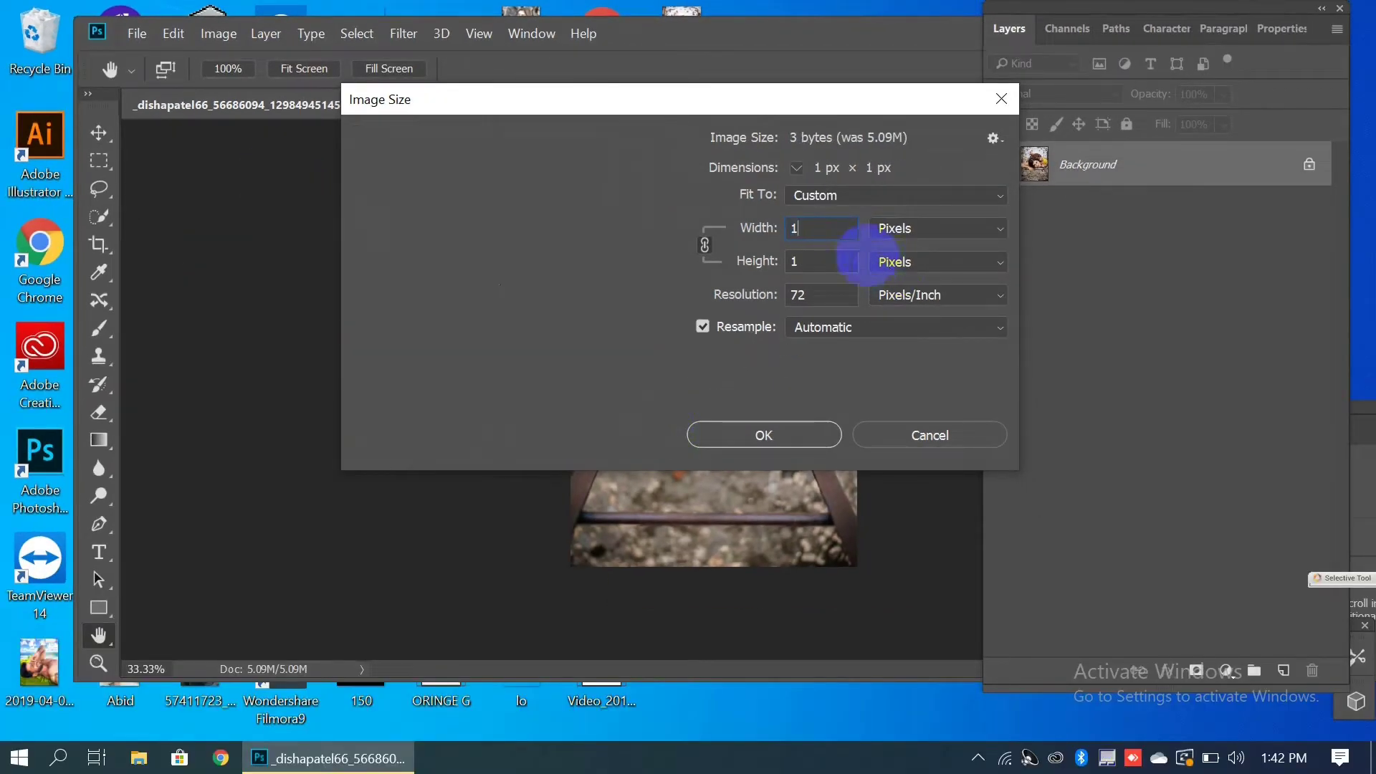
pyautogui.write('0')
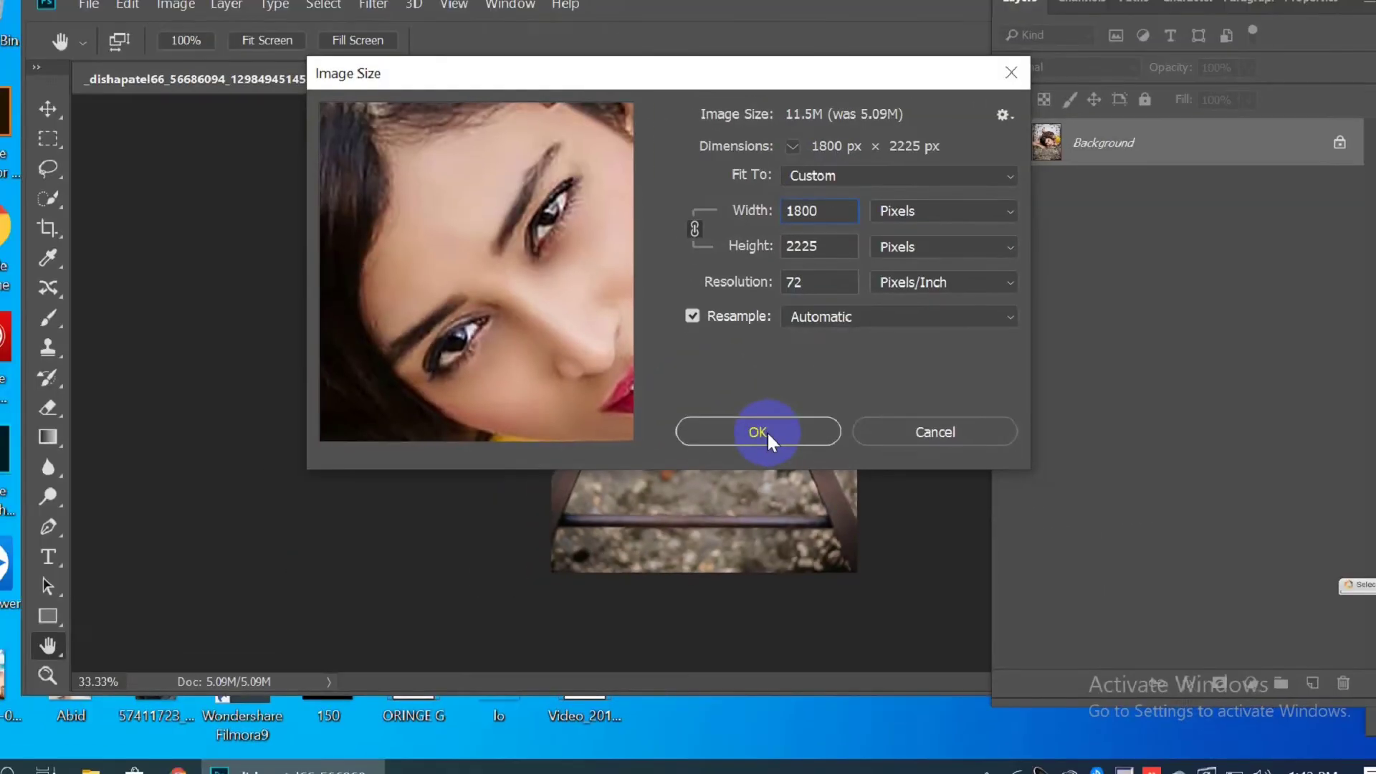
pyautogui.click(763, 432)
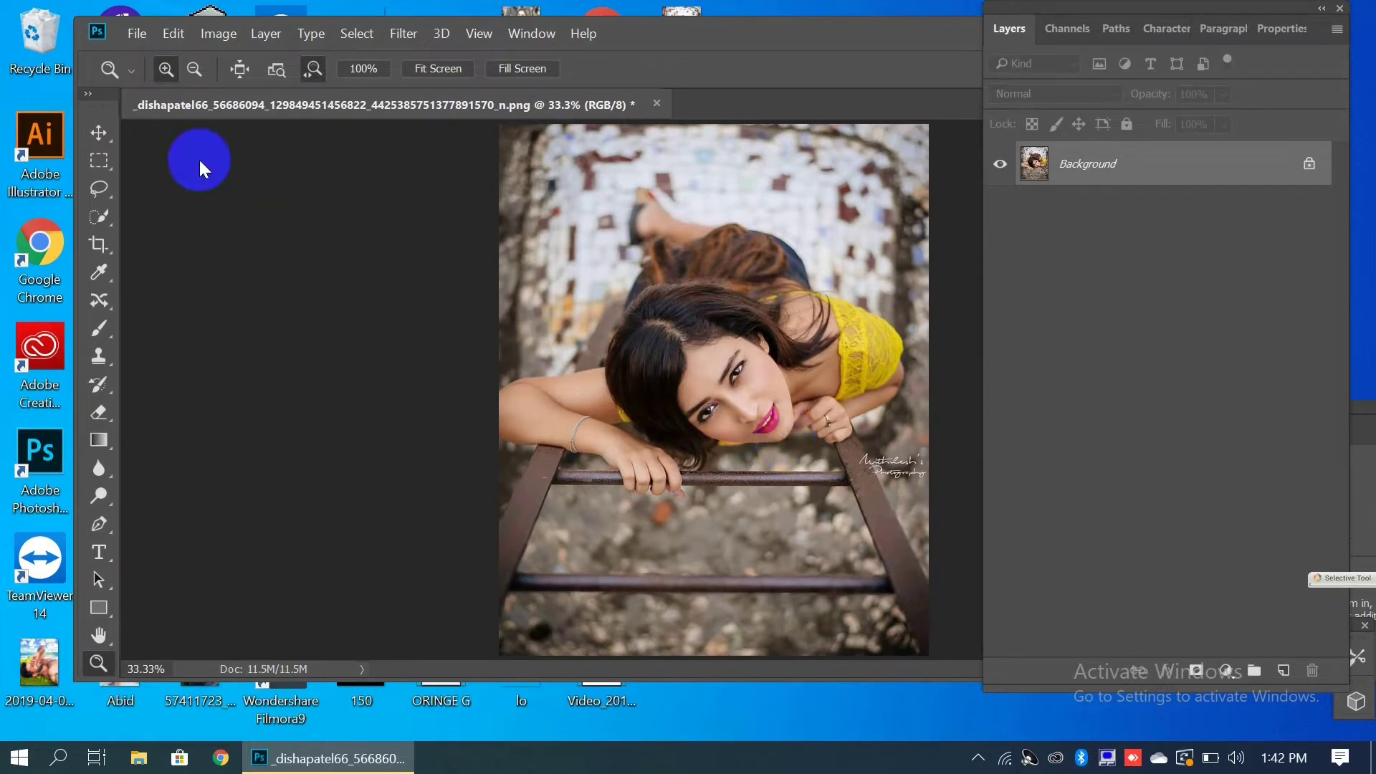
pyautogui.click(453, 70)
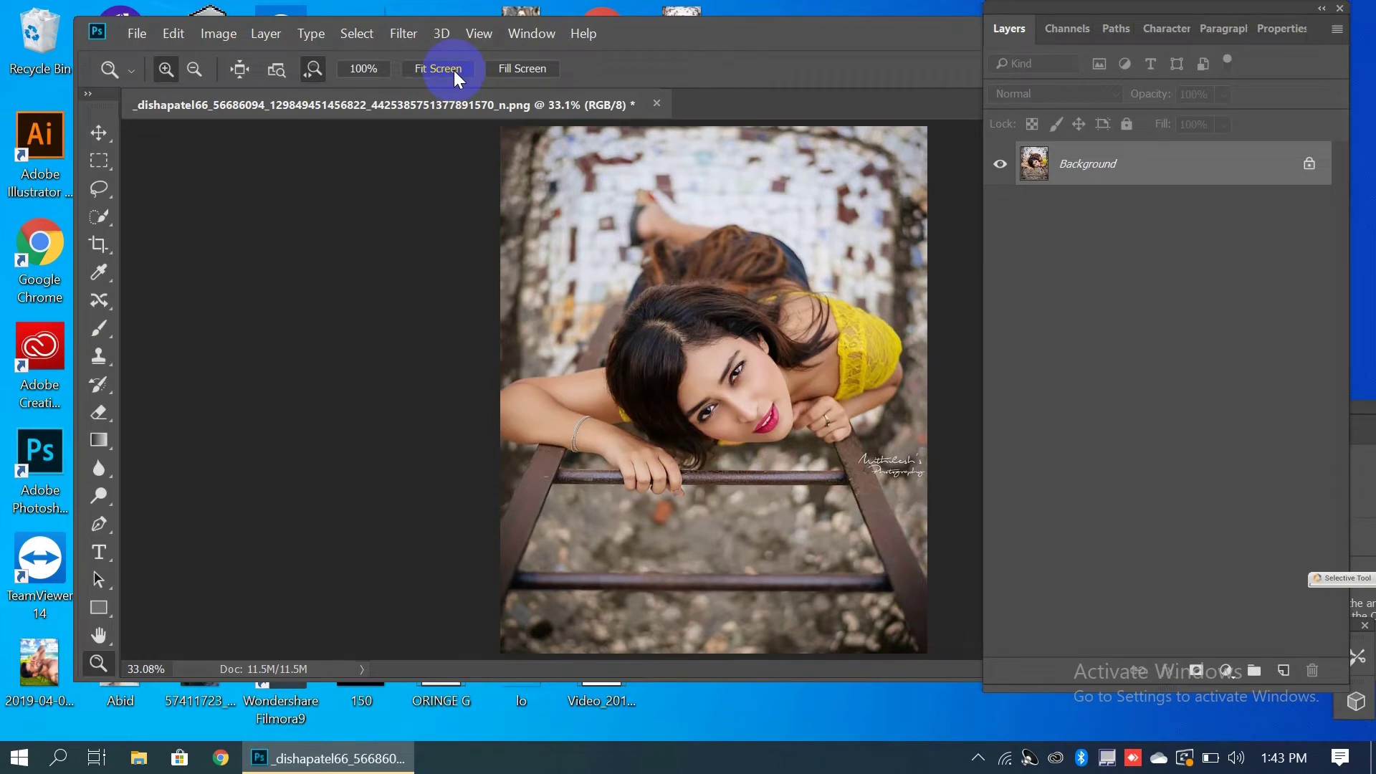
# Duplicate the Background layer and start the Camera Raw Filter on the copy.
pyautogui.hotkey('ctrl', 'j')
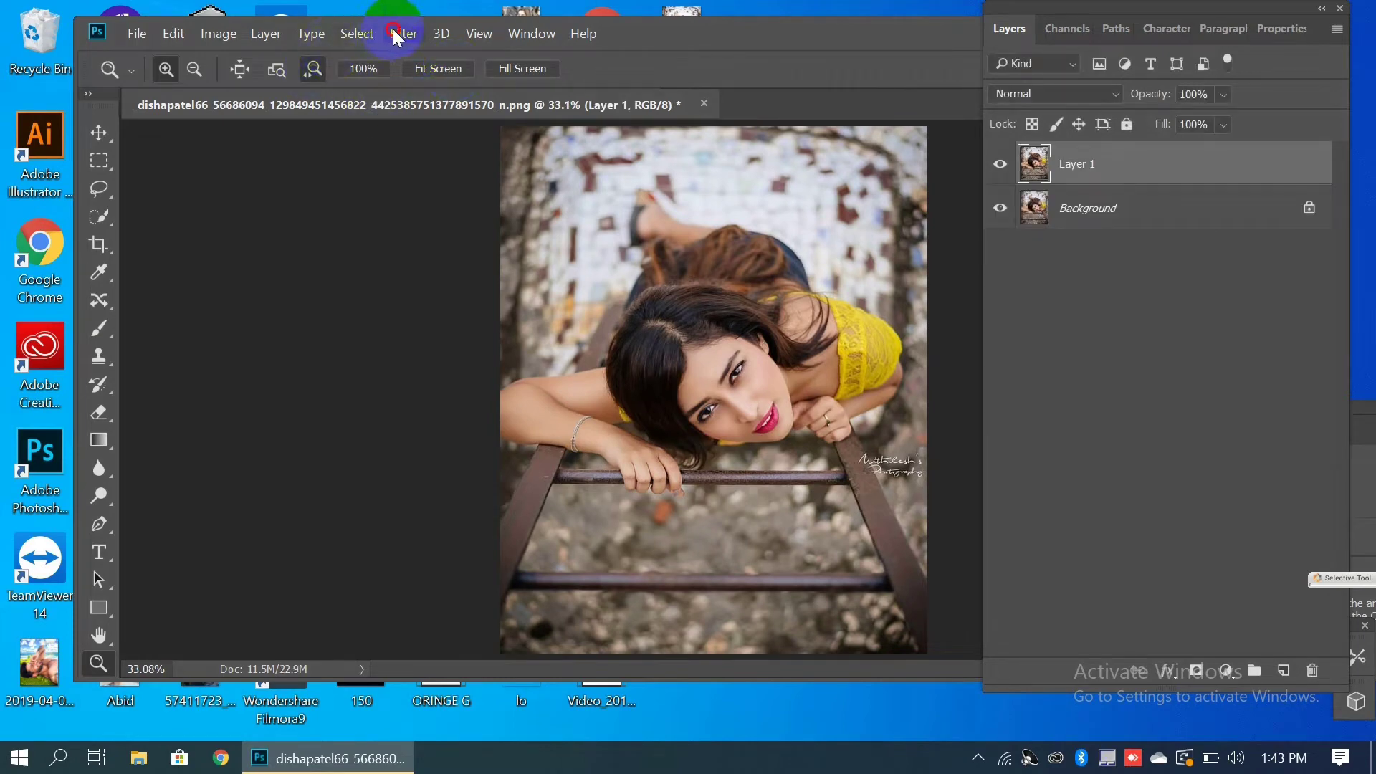
pyautogui.click(393, 29)
pyautogui.click(441, 151)
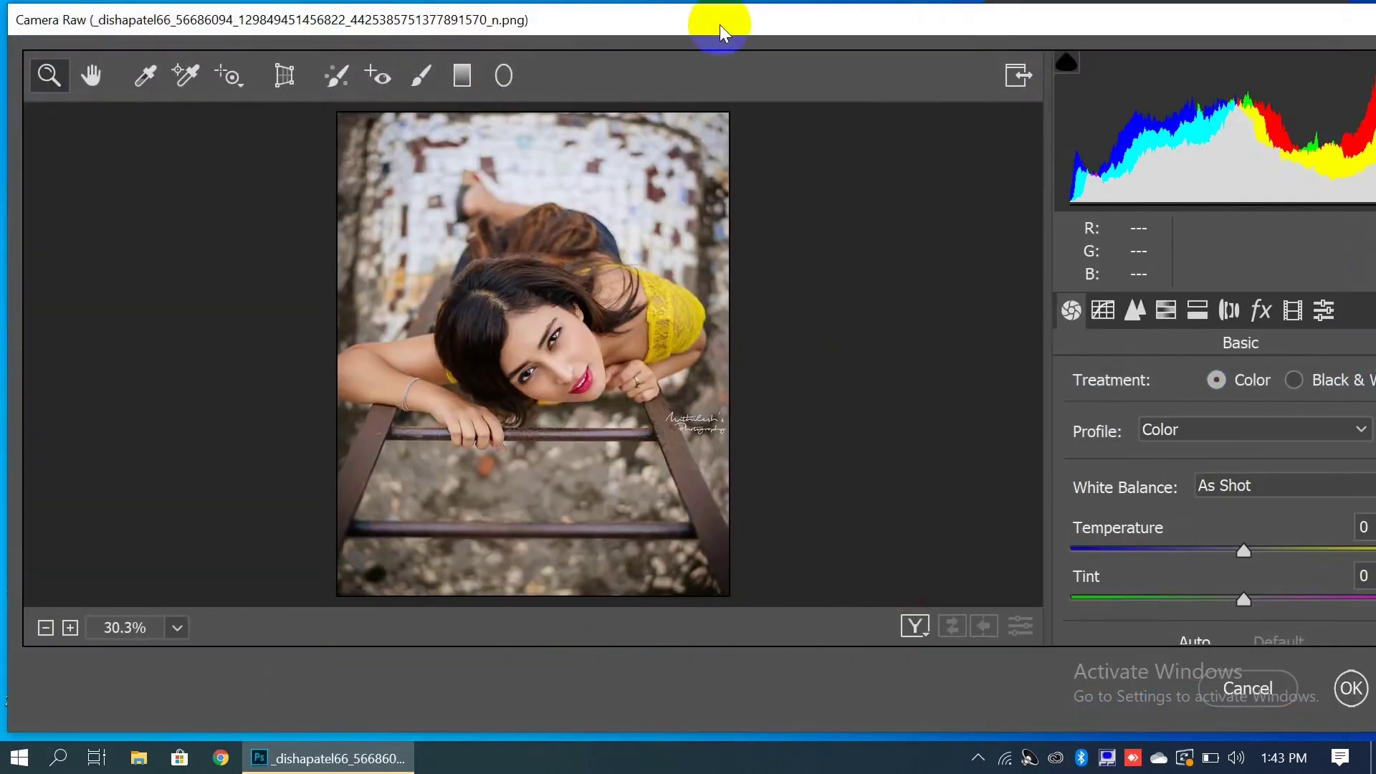
pyautogui.moveTo(869, 32); pyautogui.dragTo(571, 9)
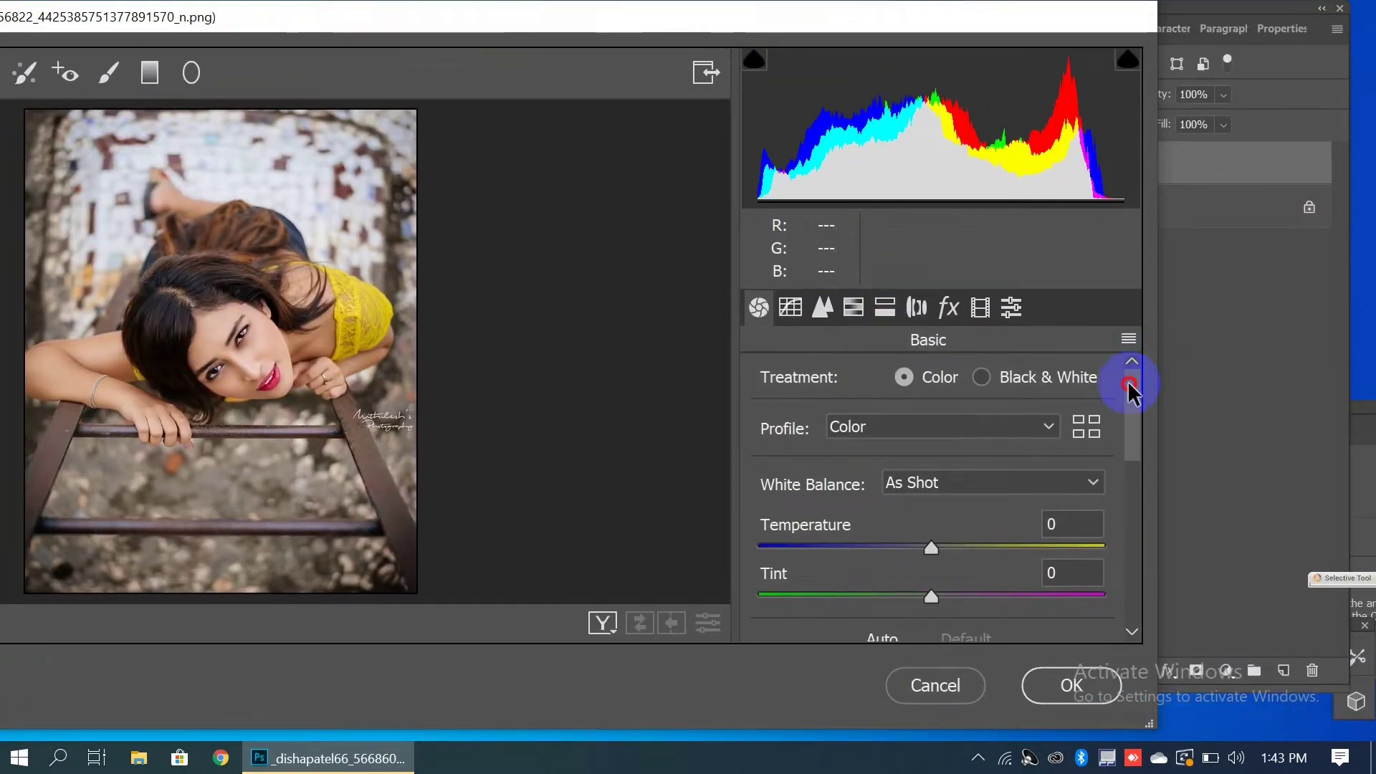
# In the Basic adjustments, set Contrast to +13, Highlights to +16 and Shadows to +20.
pyautogui.moveTo(1130, 390); pyautogui.dragTo(1144, 473)
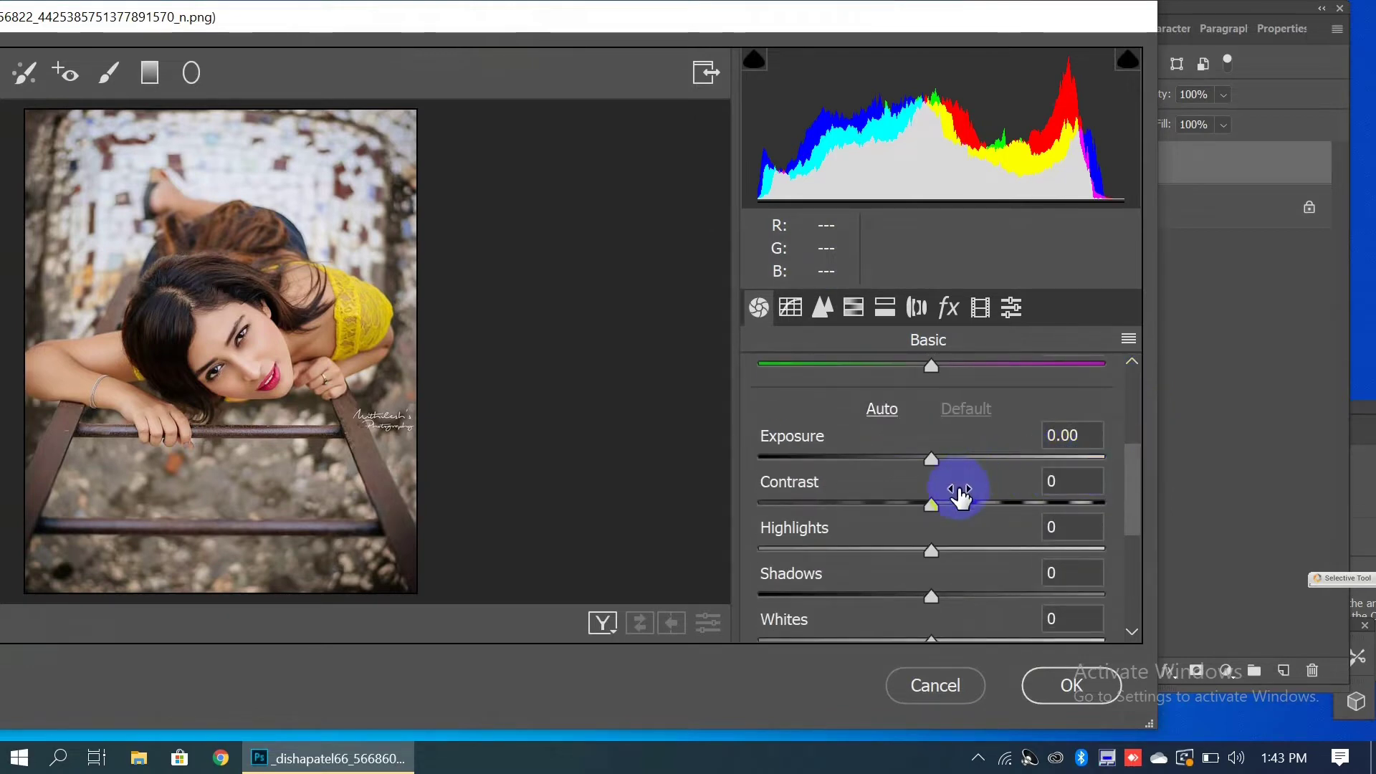
pyautogui.click(953, 503)
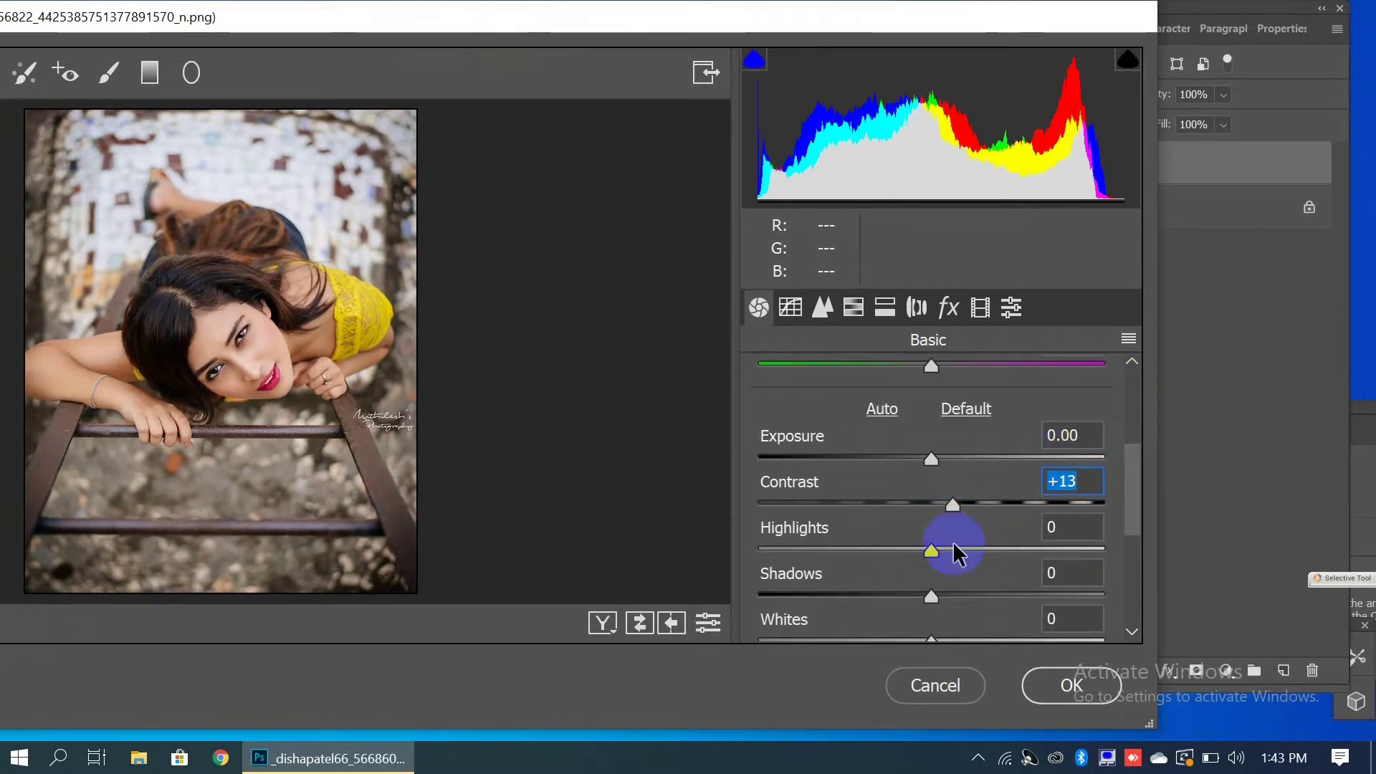
pyautogui.moveTo(931, 549); pyautogui.dragTo(956, 547)
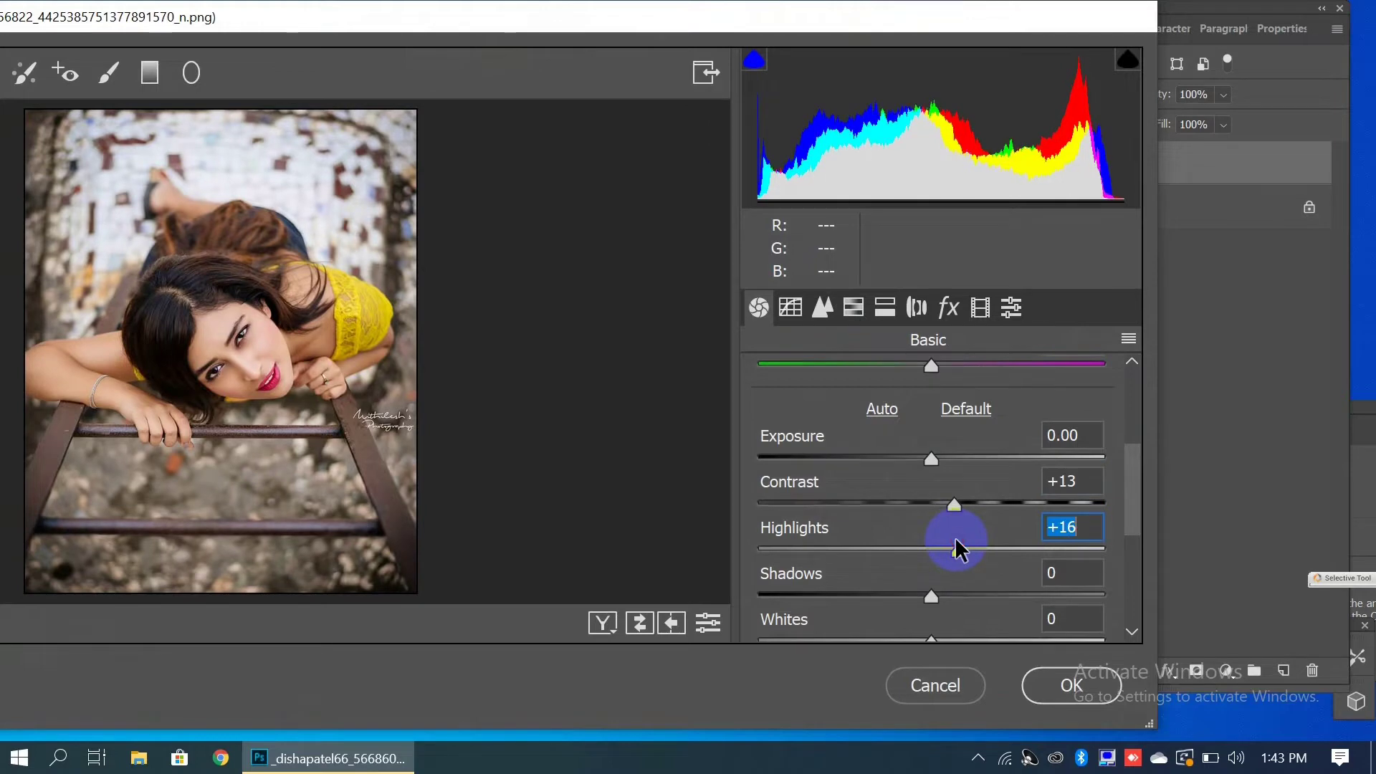
pyautogui.click(1047, 573)
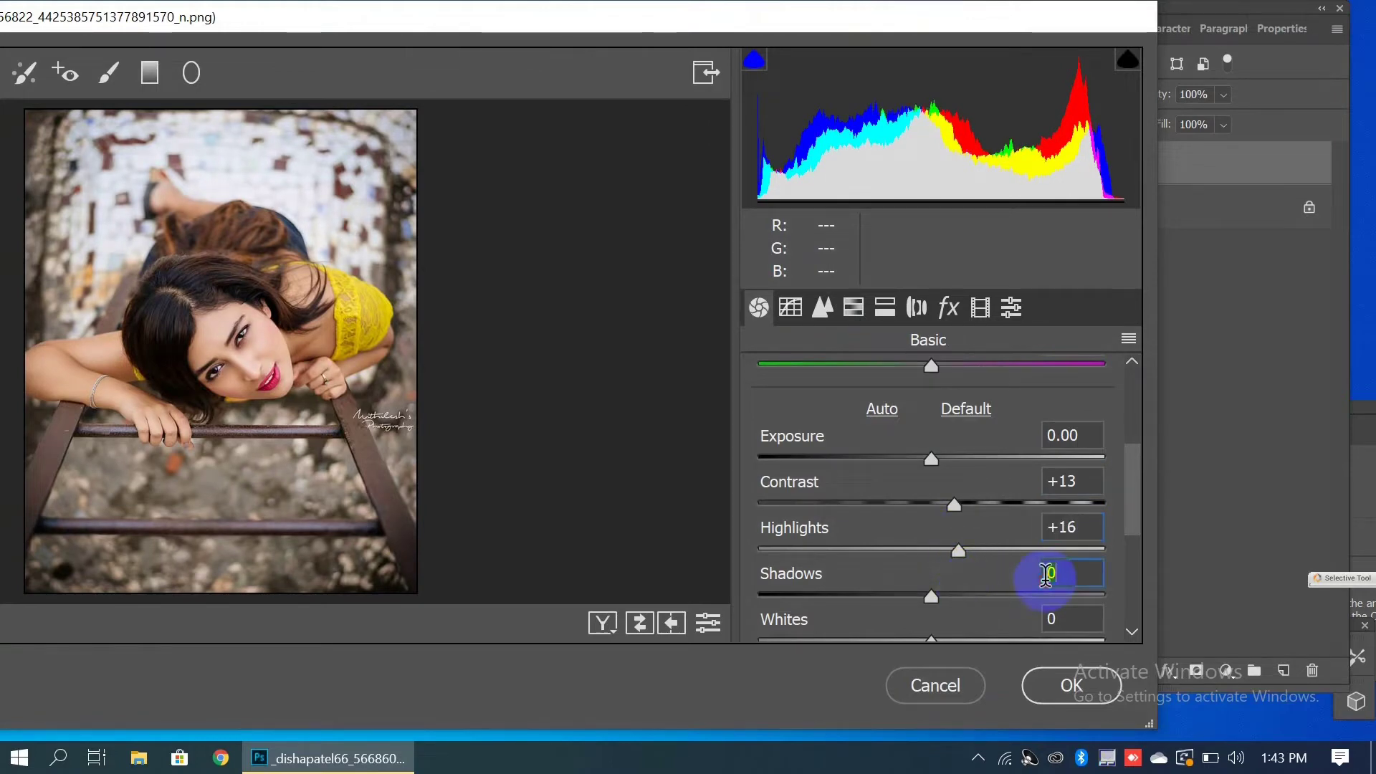
pyautogui.write('20')
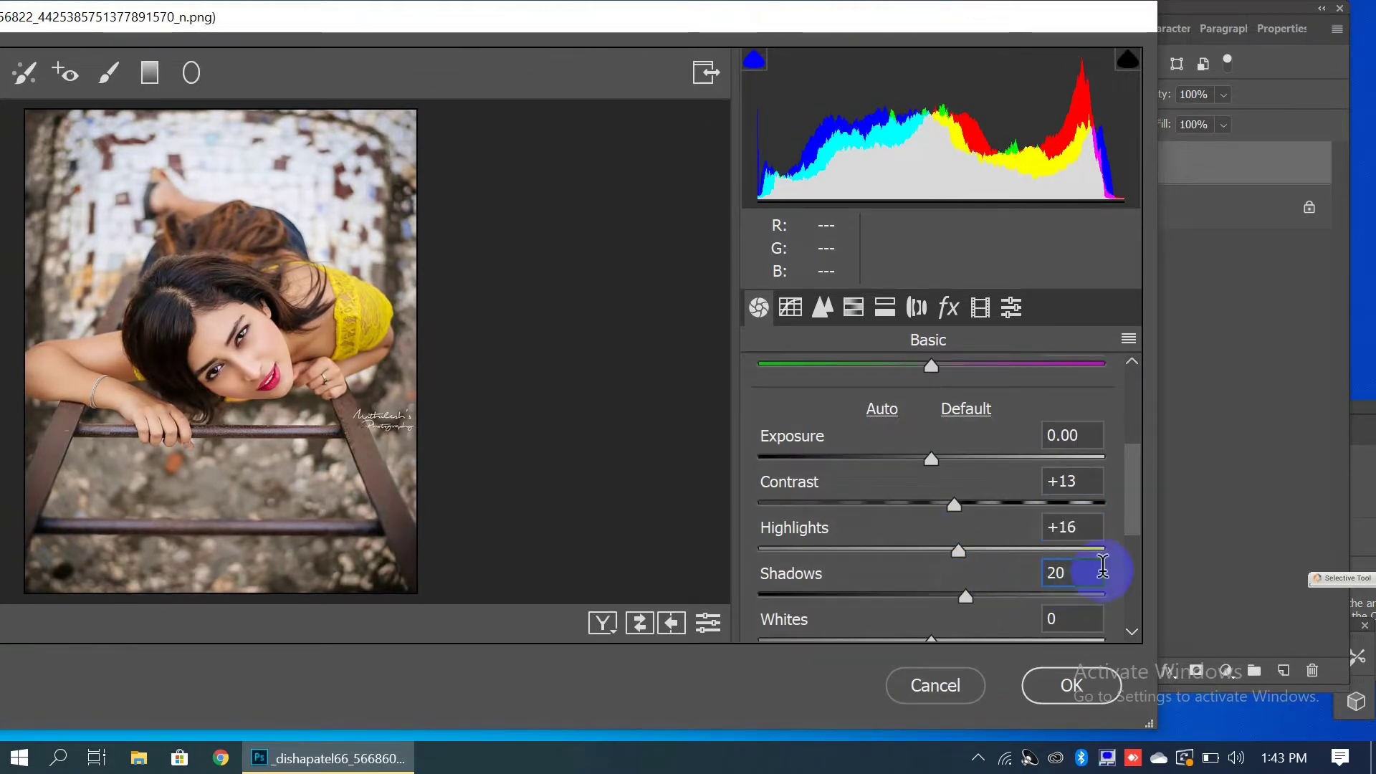
# Set Whites to +25 and Blacks to +20, and apply the Camera Raw adjustments.
pyautogui.scroll(-1, 1132, 516)
pyautogui.scroll(-2, 1134, 522)
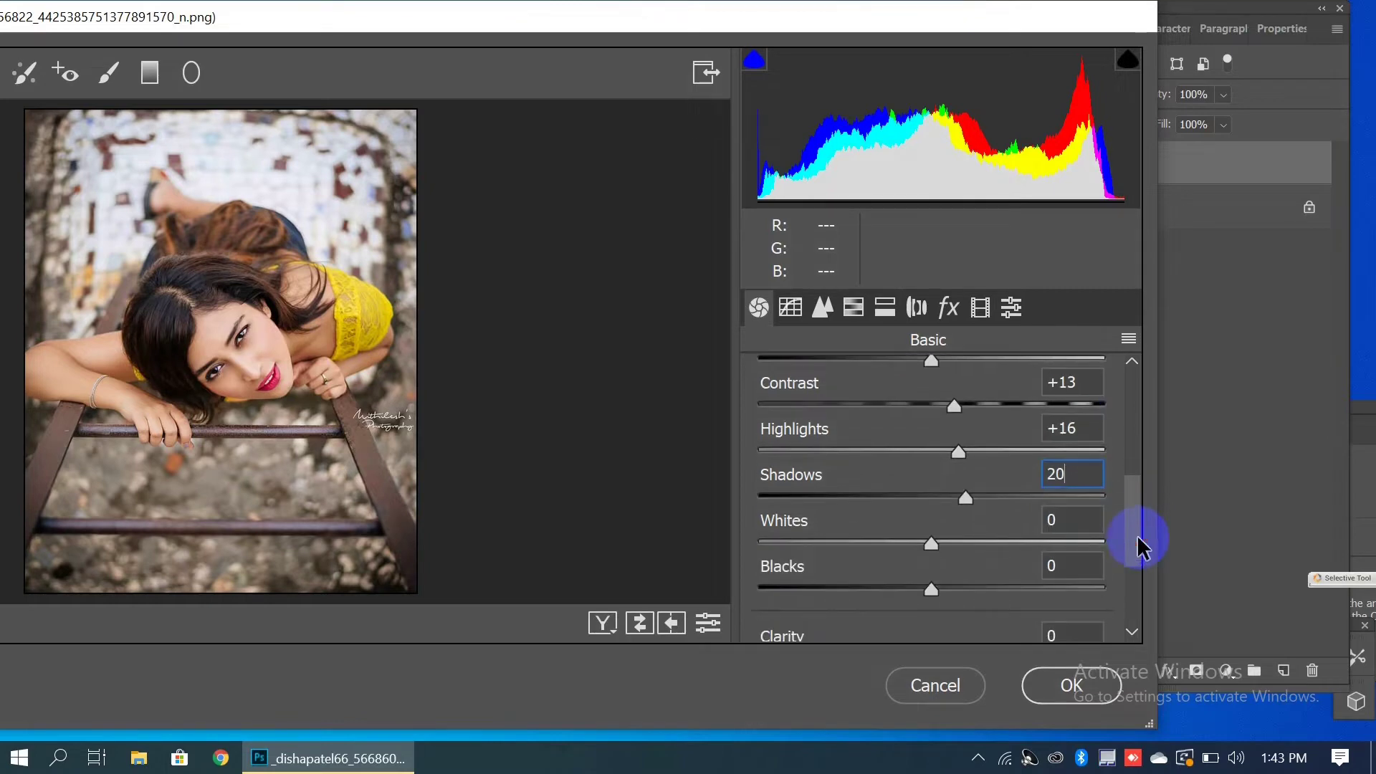
pyautogui.click(1050, 520)
pyautogui.write('150')
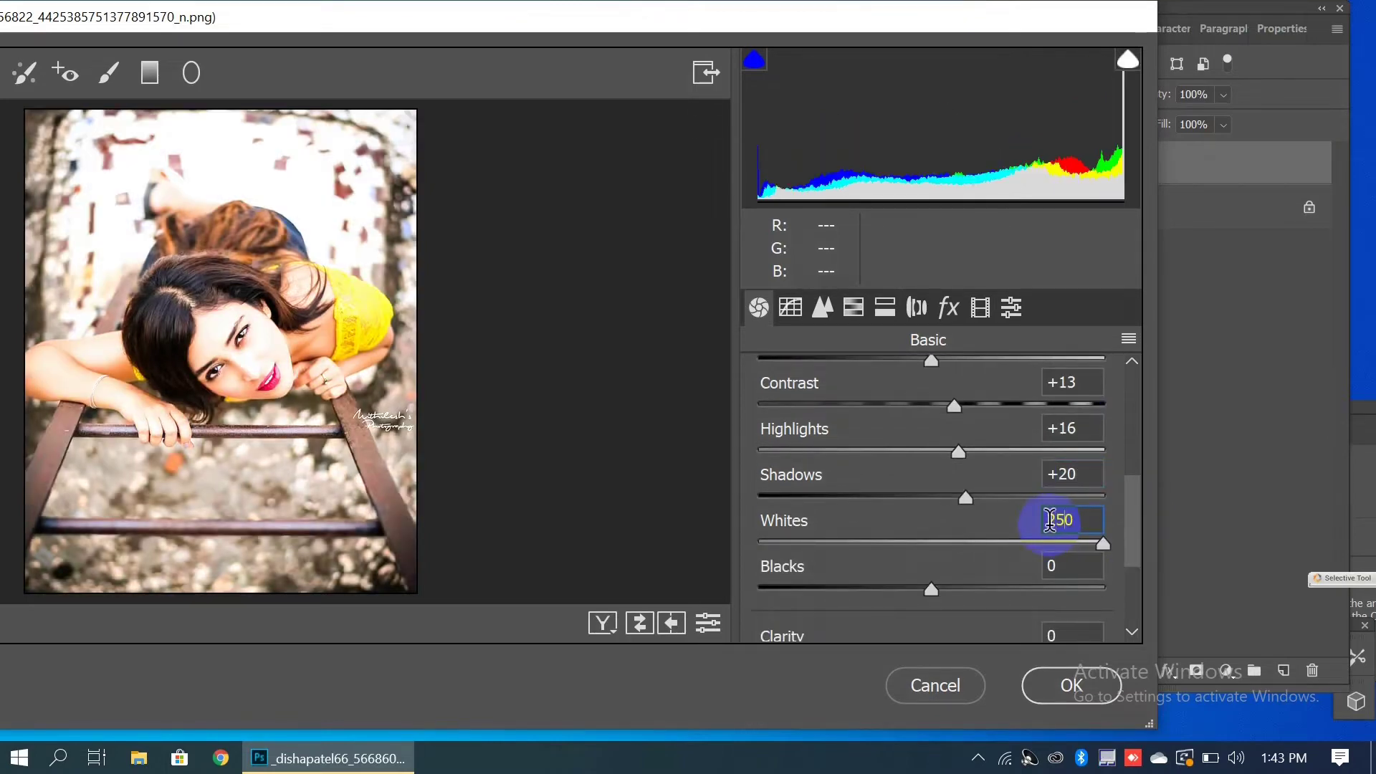
pyautogui.moveTo(1049, 520); pyautogui.dragTo(1076, 519)
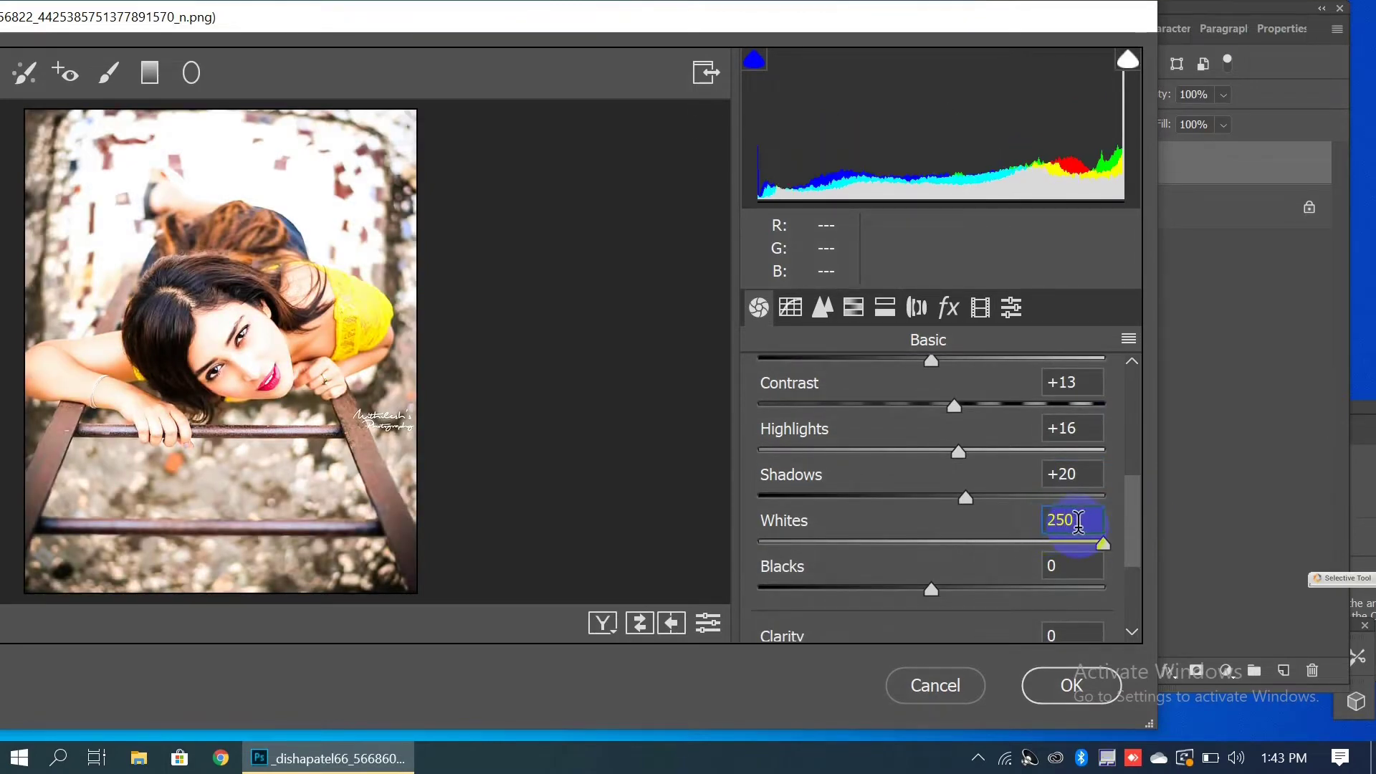
pyautogui.write('25')
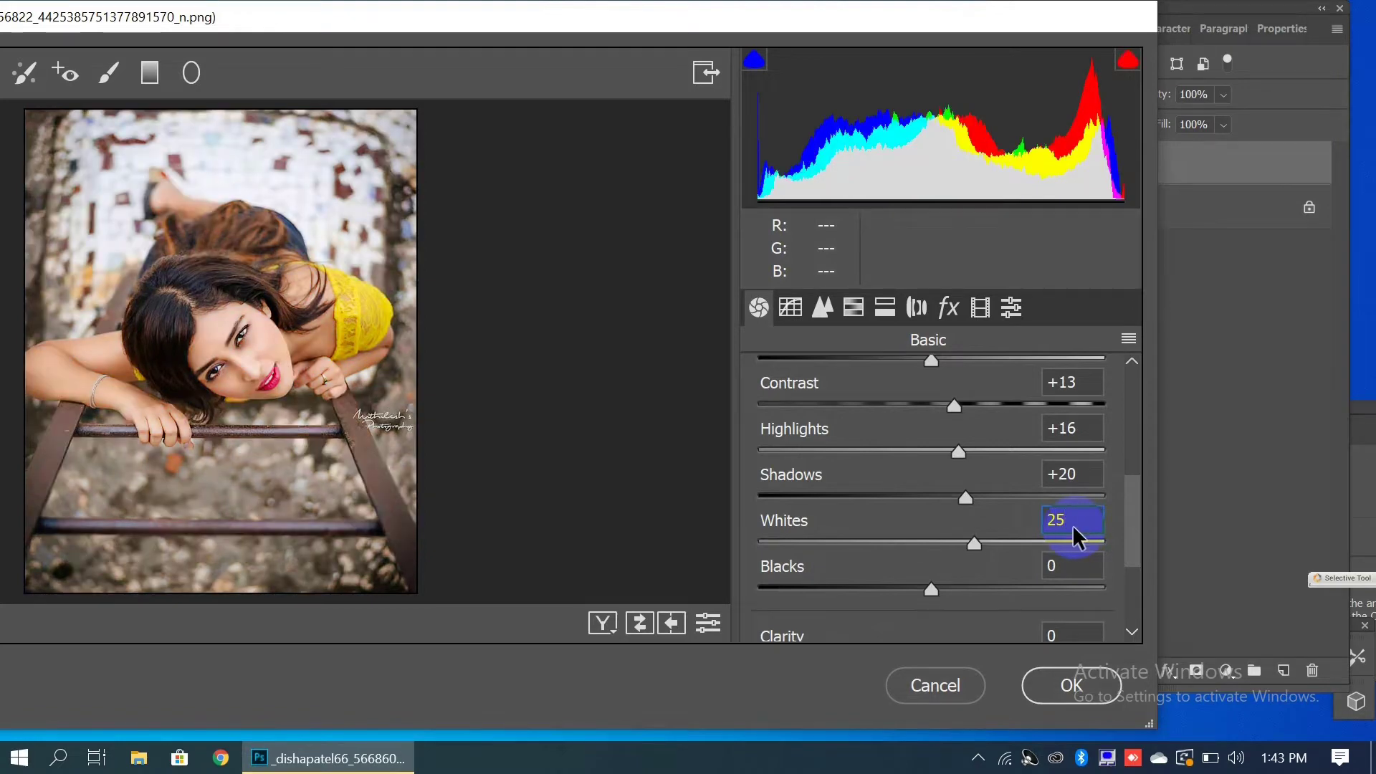
pyautogui.click(966, 587)
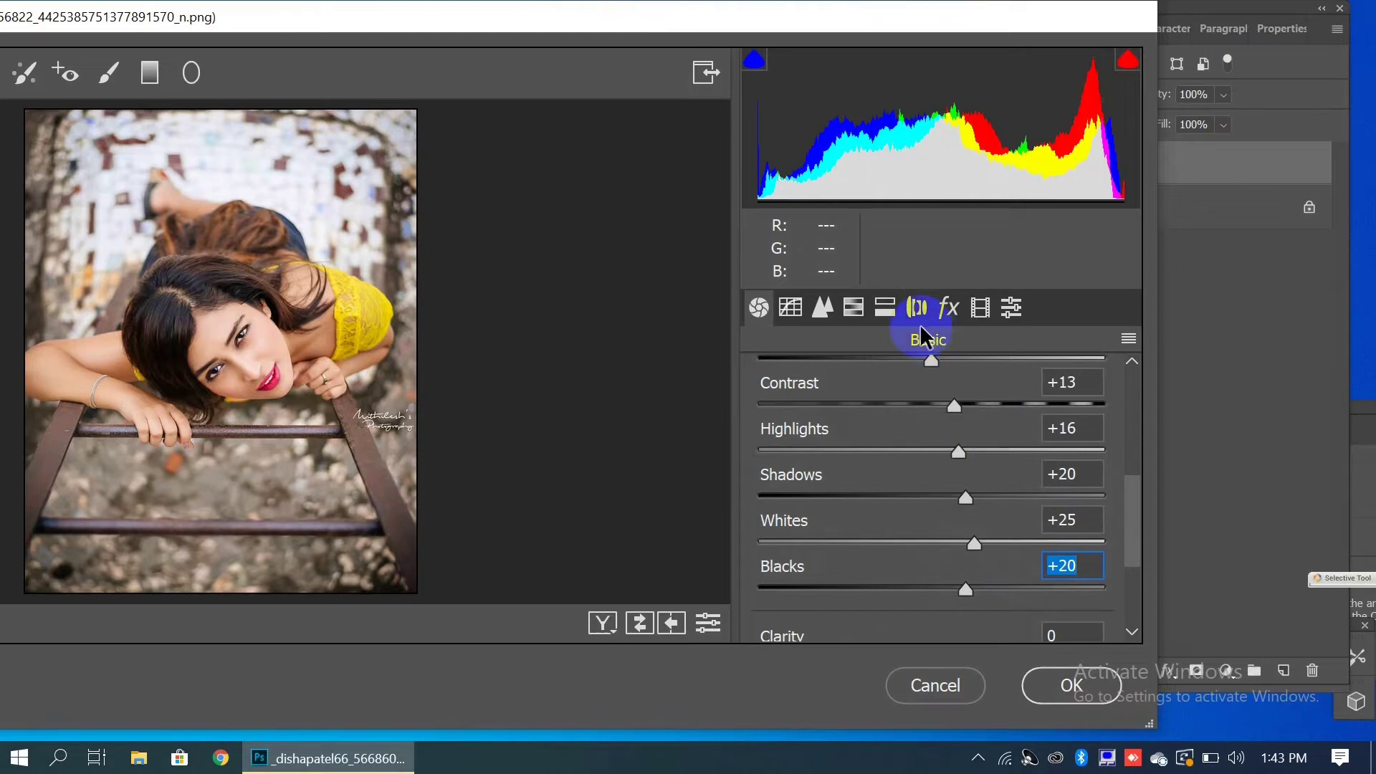
pyautogui.click(1052, 680)
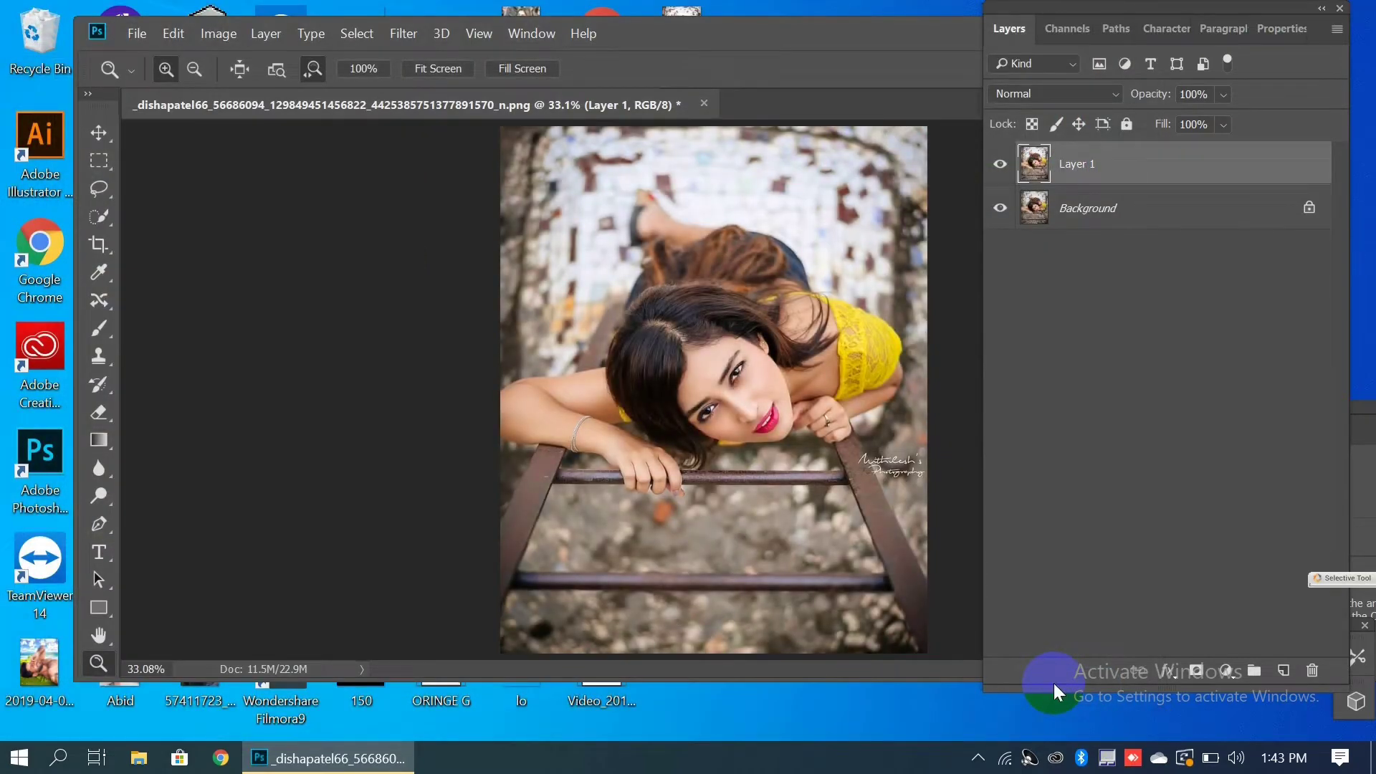
# Duplicate Layer 1 and start the Nik Collection filter Color Efex Pro 4 on the copy.
pyautogui.hotkey('ctrl', 'j')
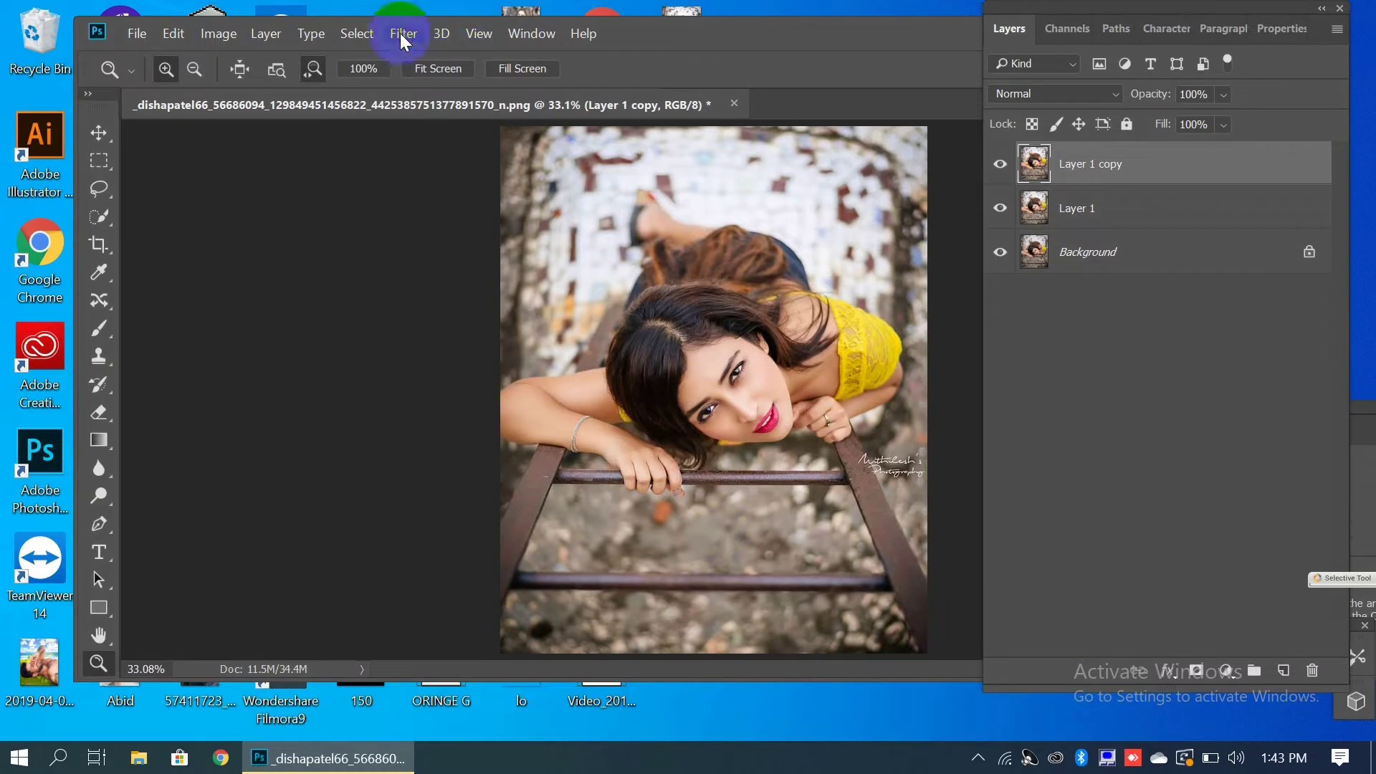
pyautogui.click(404, 34)
pyautogui.moveTo(481, 487)
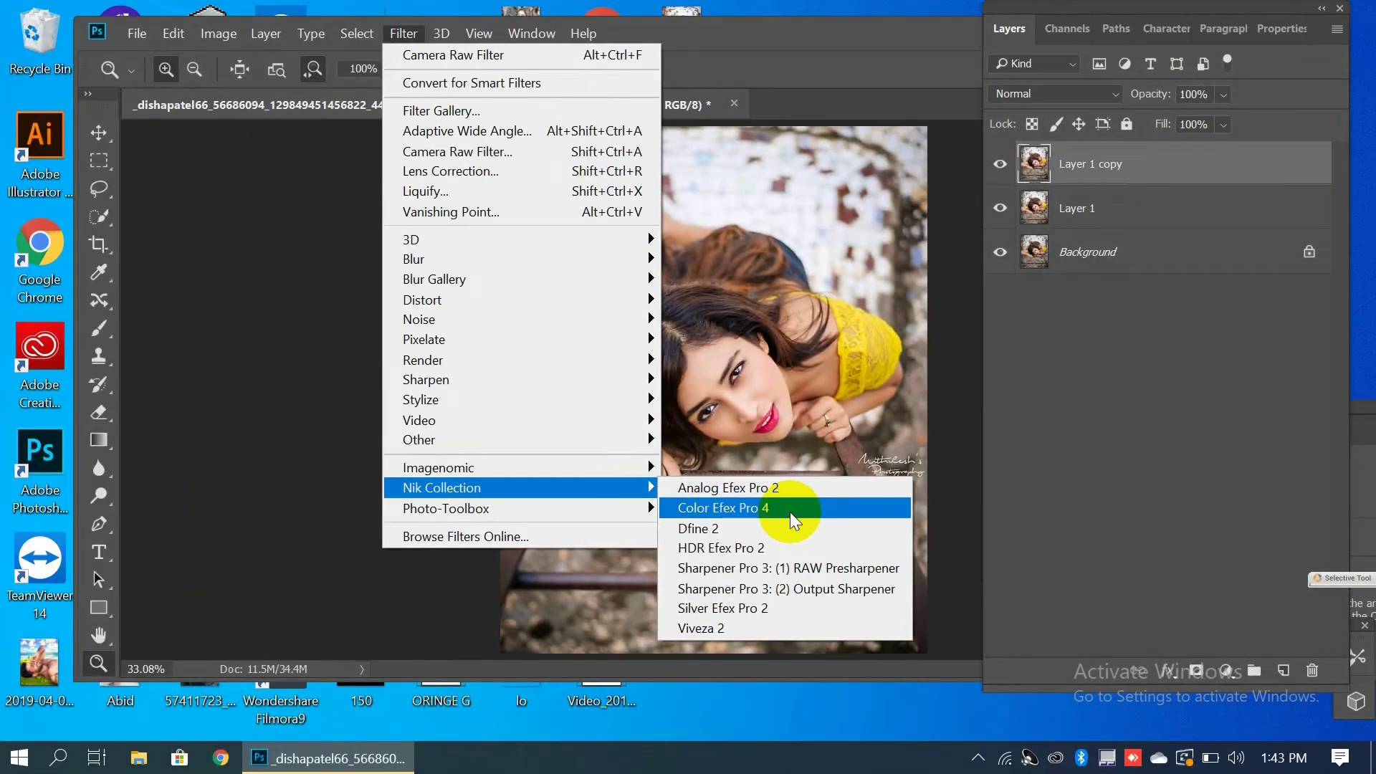
pyautogui.click(790, 511)
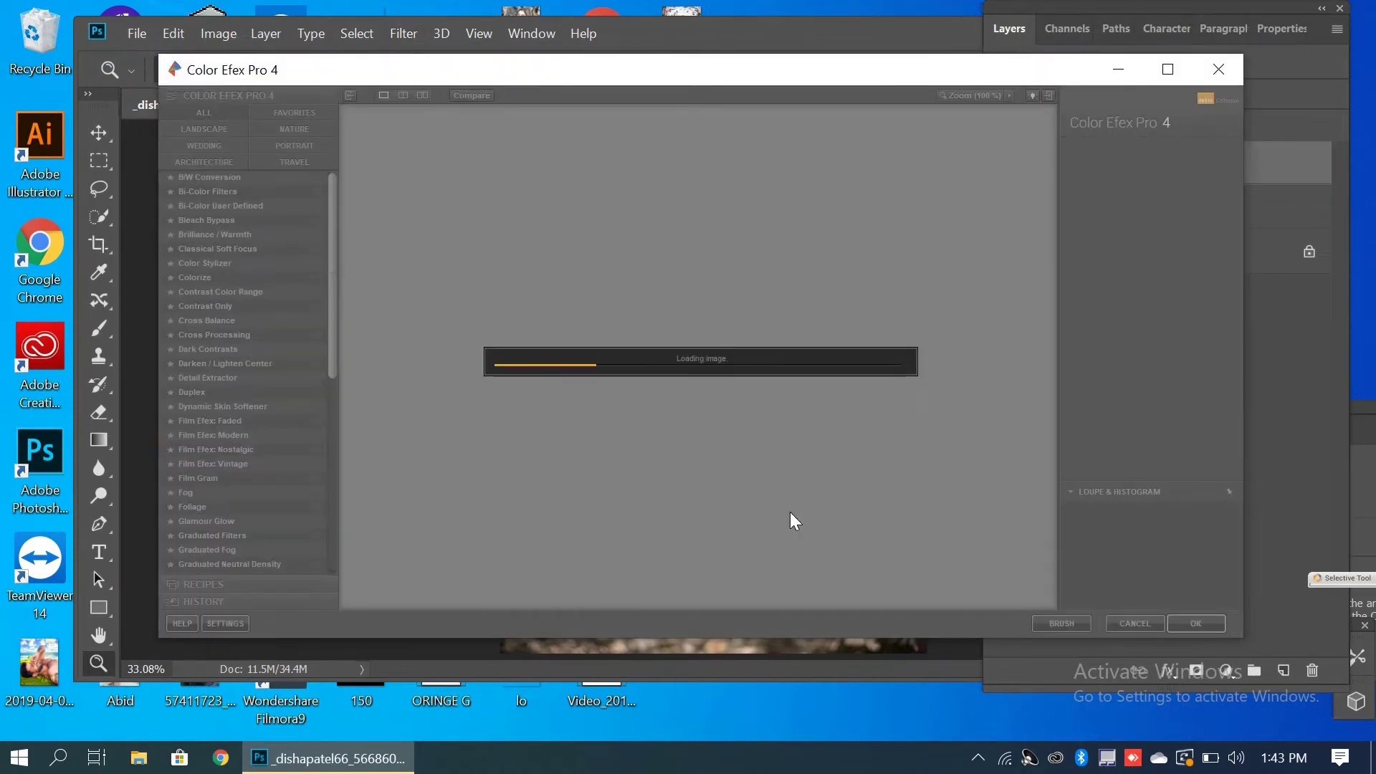
# Set the Tonal Contrast filter's Midtones to 40% and apply the filter.
pyautogui.click(1223, 202)
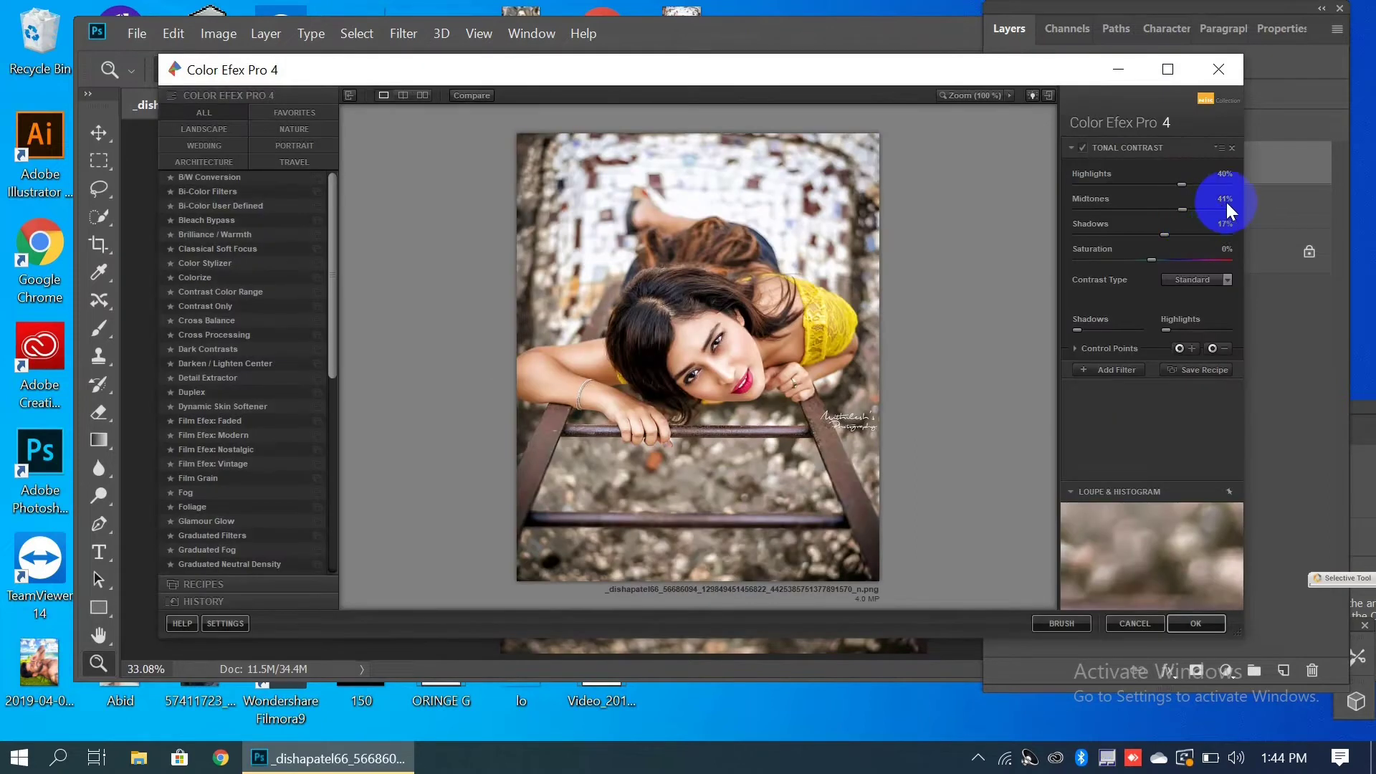
pyautogui.moveTo(1225, 200); pyautogui.dragTo(1210, 199)
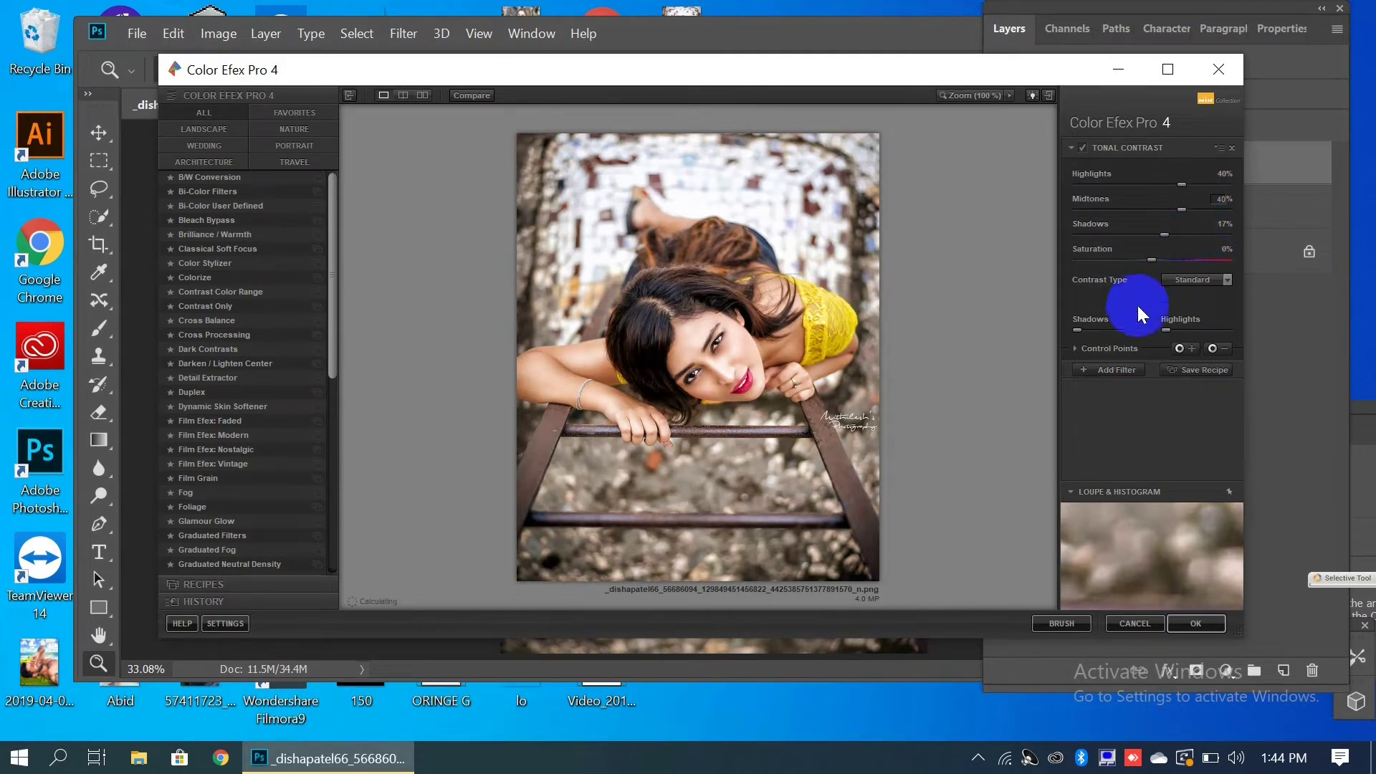
pyautogui.click(1139, 225)
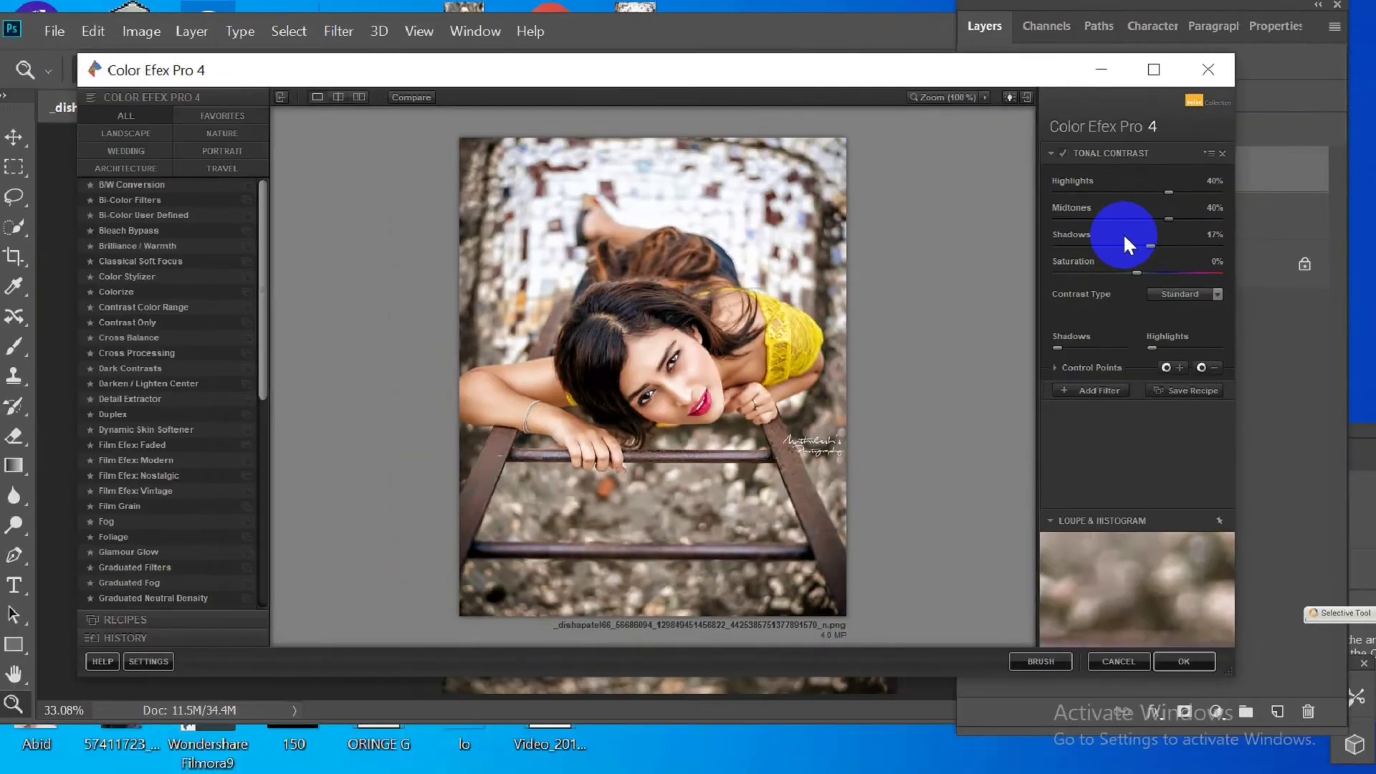
pyautogui.click(1183, 661)
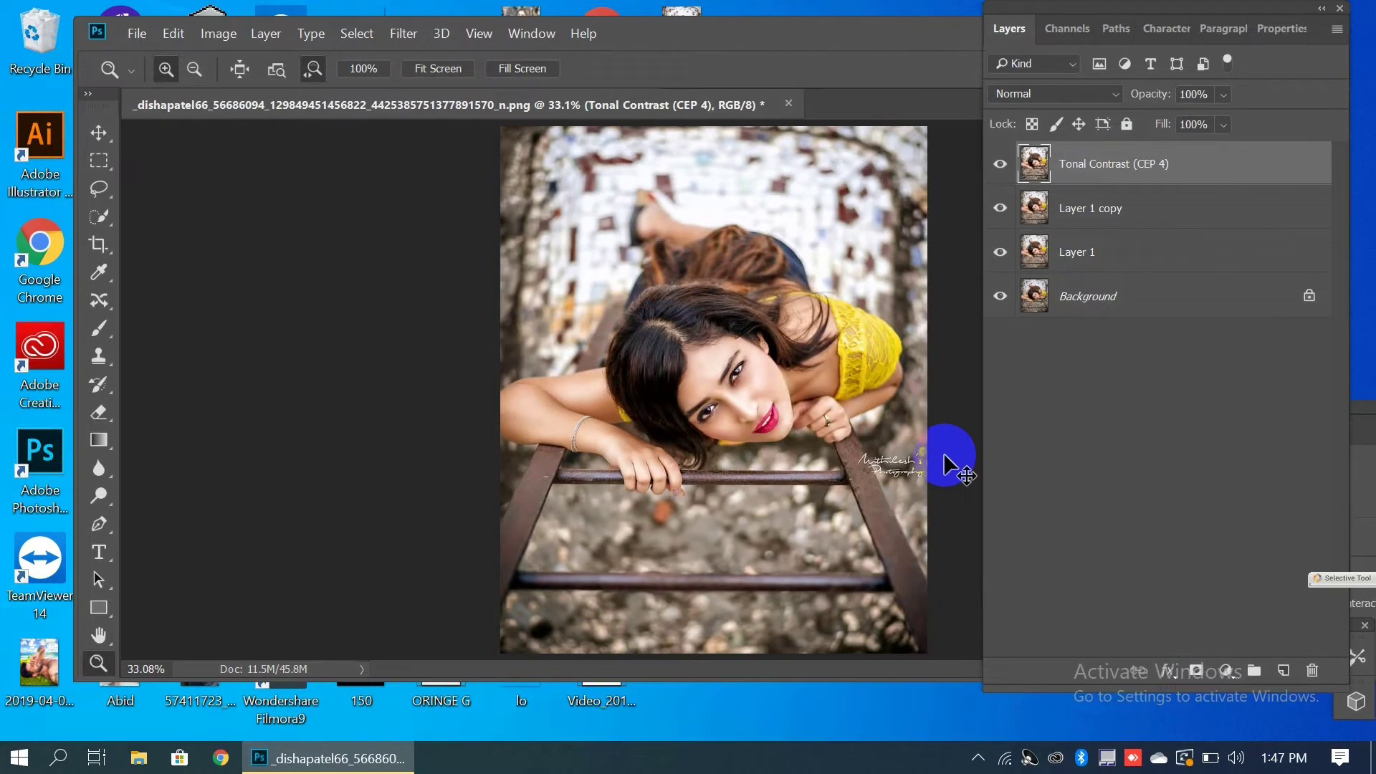
# Duplicate the Tonal Contrast layer and start the Camera Raw Filter on the copy.
pyautogui.hotkey('ctrl', 'j')
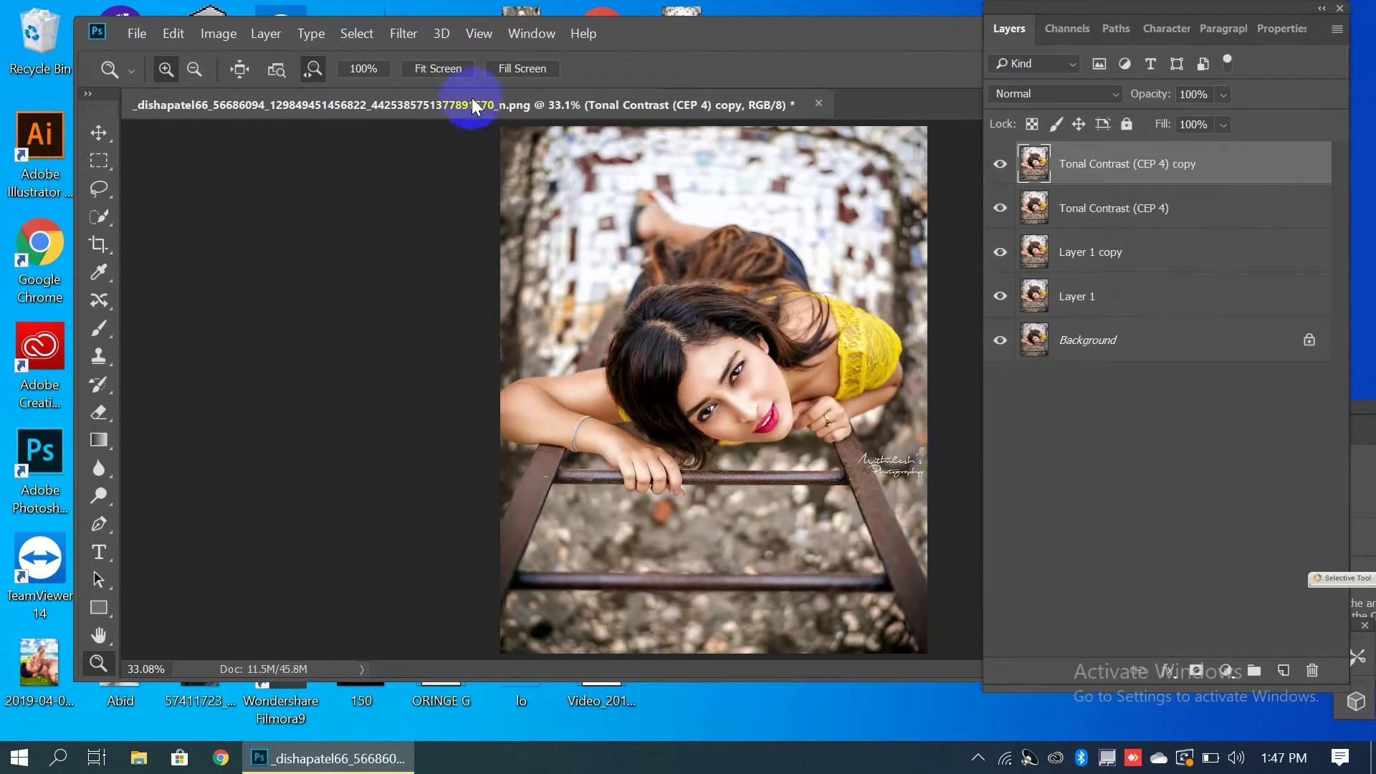
pyautogui.click(403, 34)
pyautogui.click(449, 152)
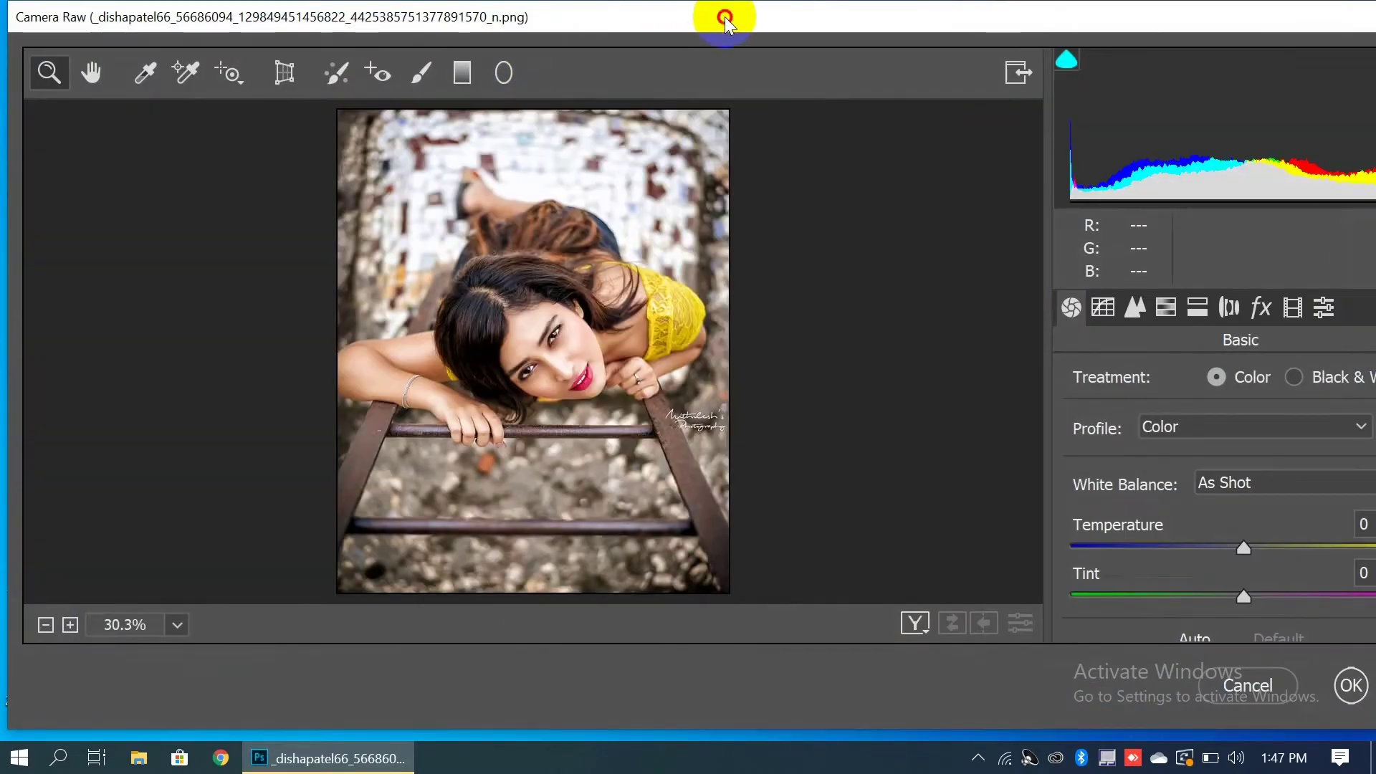
pyautogui.moveTo(725, 16); pyautogui.dragTo(553, 16)
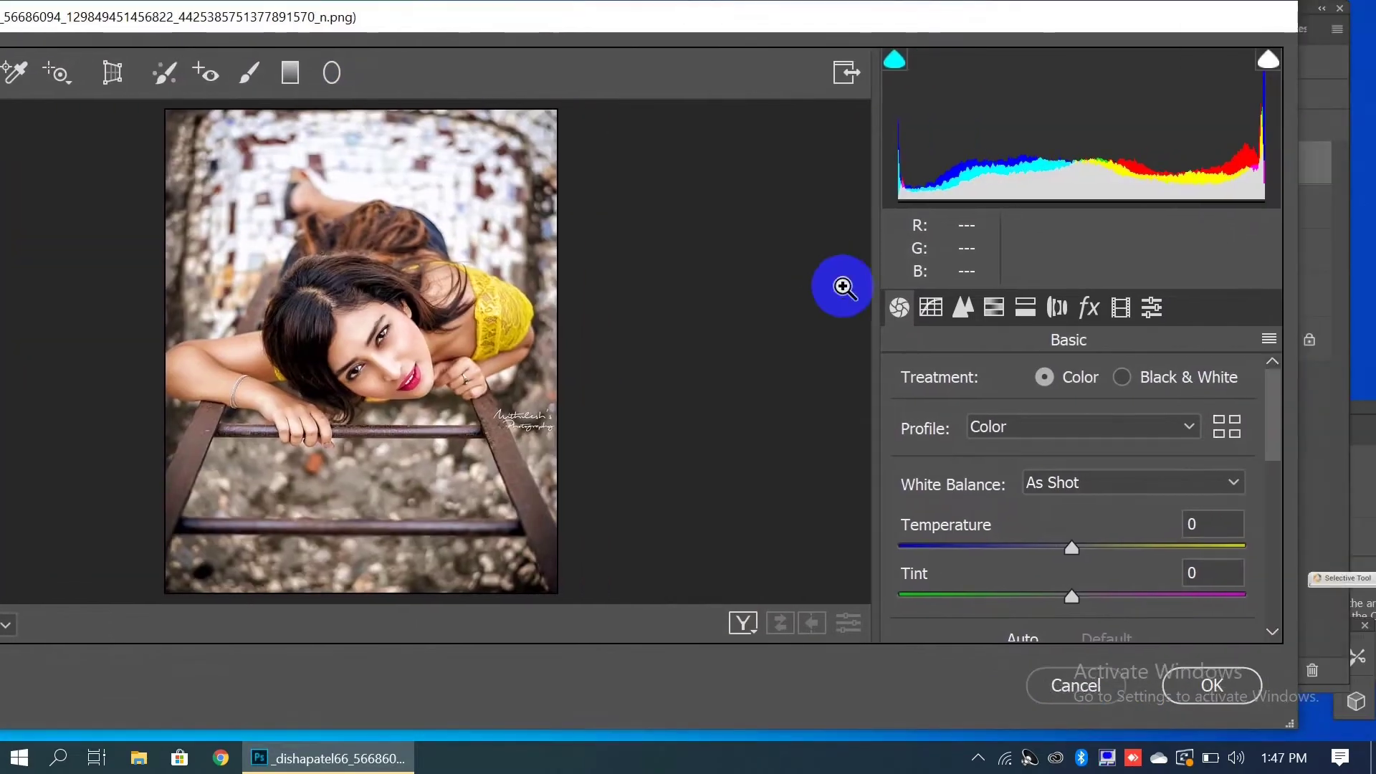
# Set the Oranges luminance to 10 in the HSL adjustments.
pyautogui.click(992, 307)
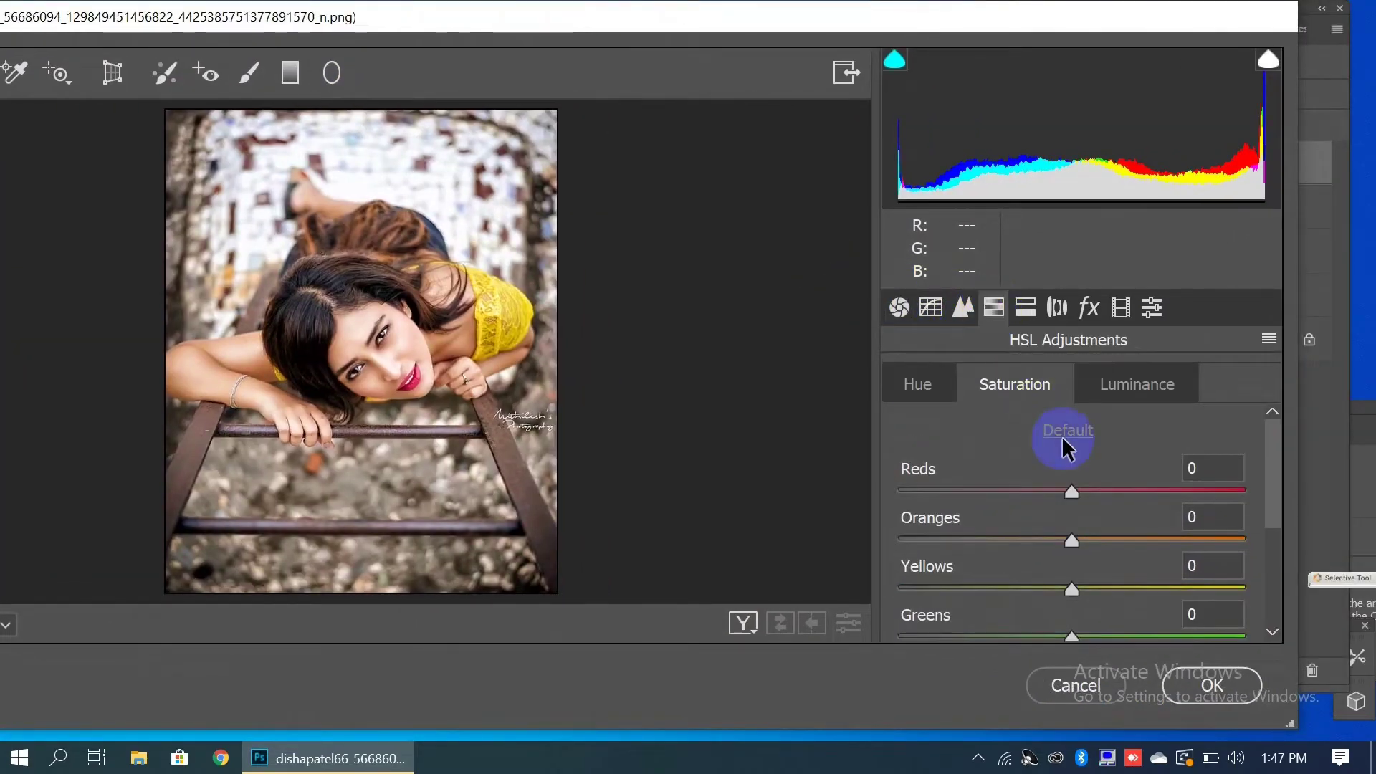
pyautogui.click(1126, 386)
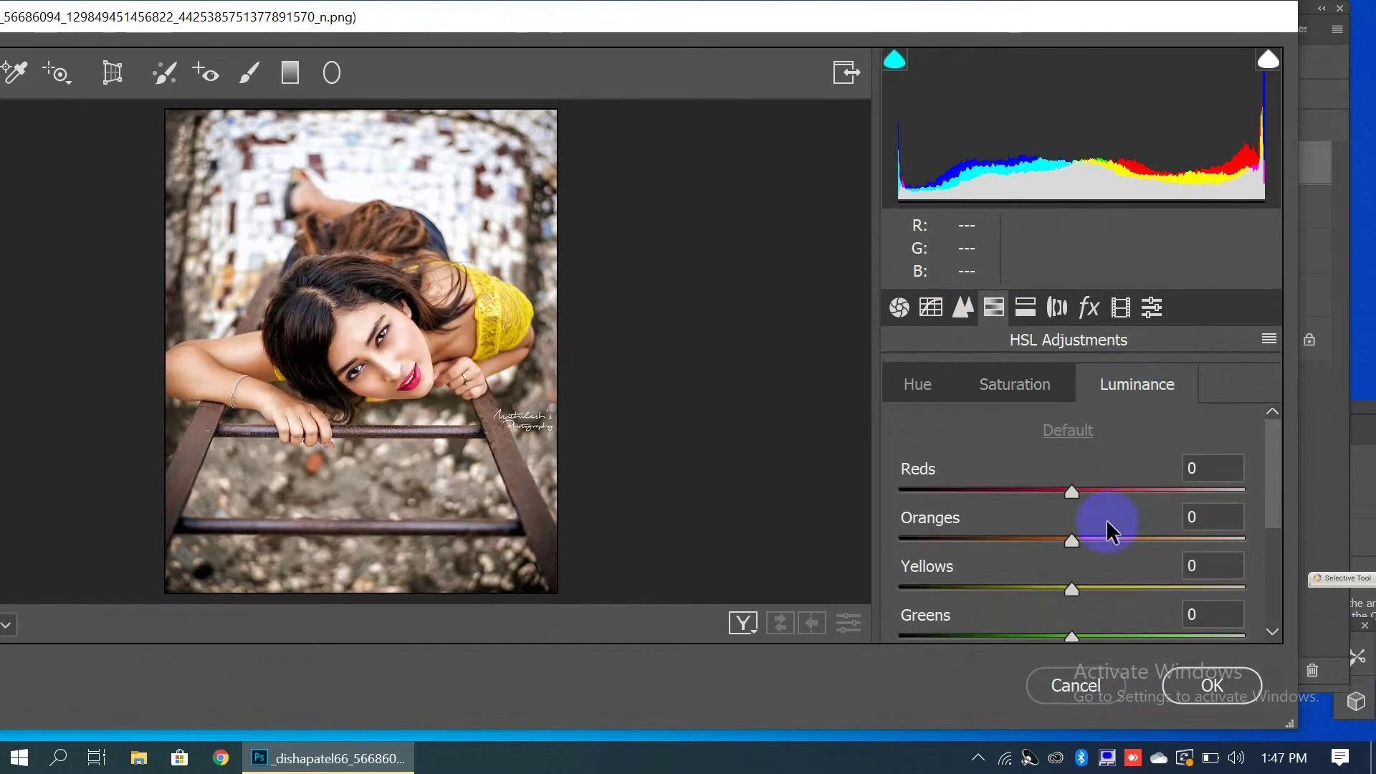
pyautogui.click(1190, 515)
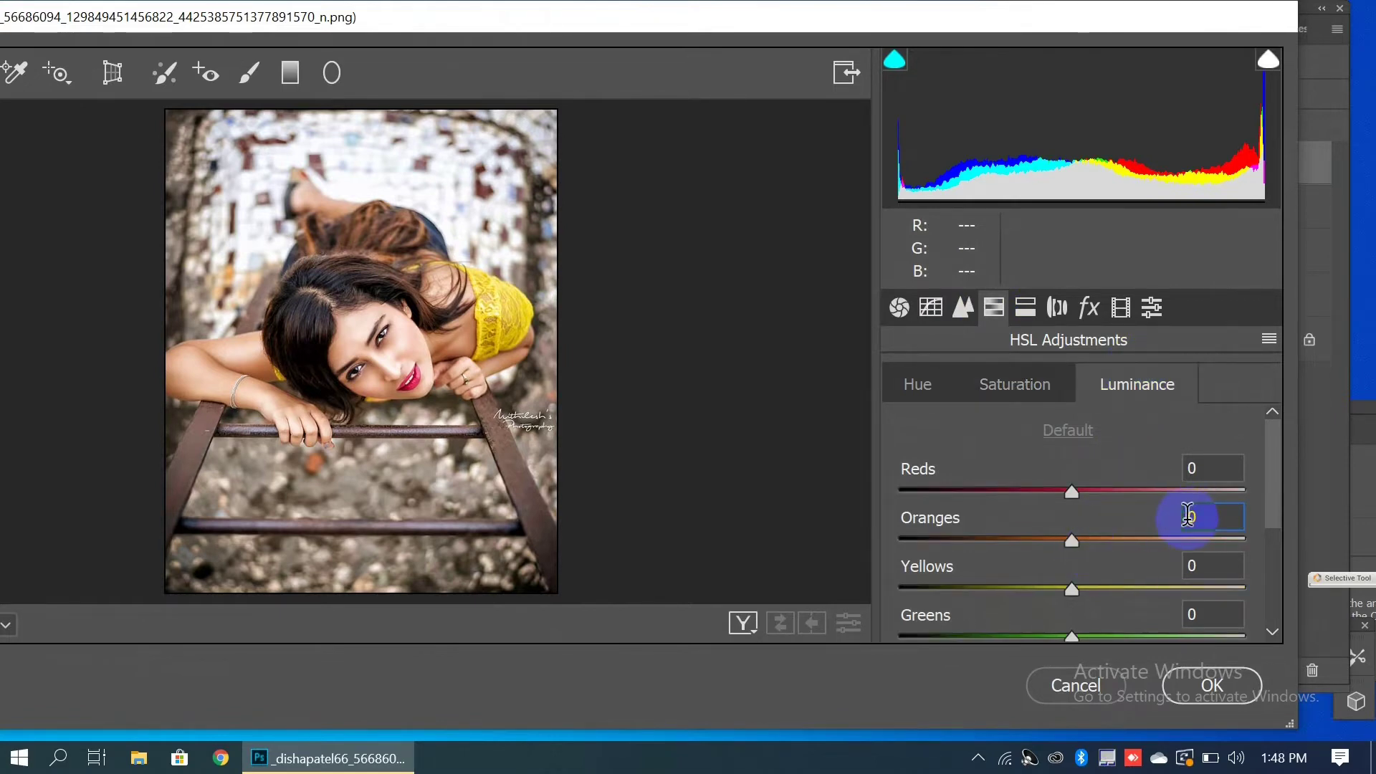
pyautogui.write('10')
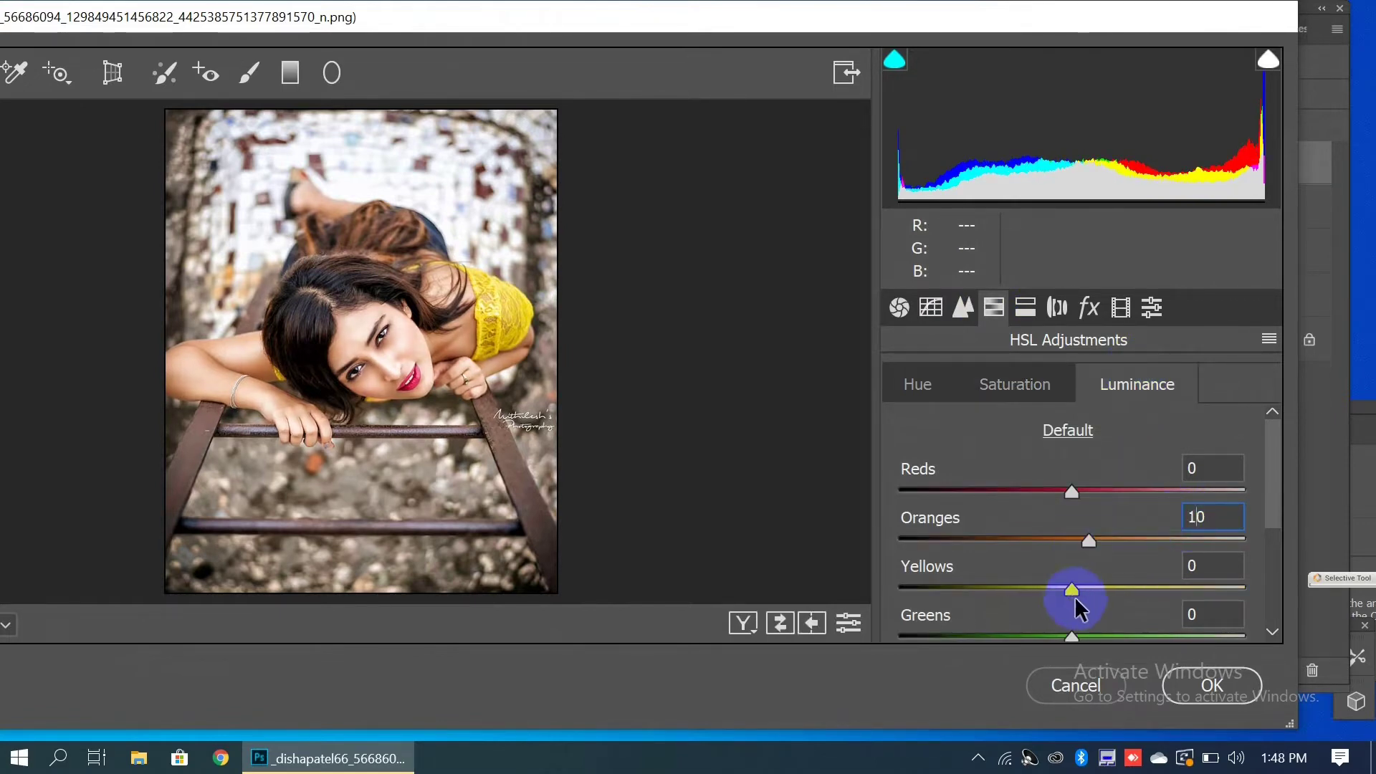
# Set the saturation of Oranges to -11, Yellows to +15 and Greens to +64, and apply the Camera Raw adjustments.
pyautogui.moveTo(1035, 593); pyautogui.dragTo(1180, 629)
pyautogui.click(1013, 384)
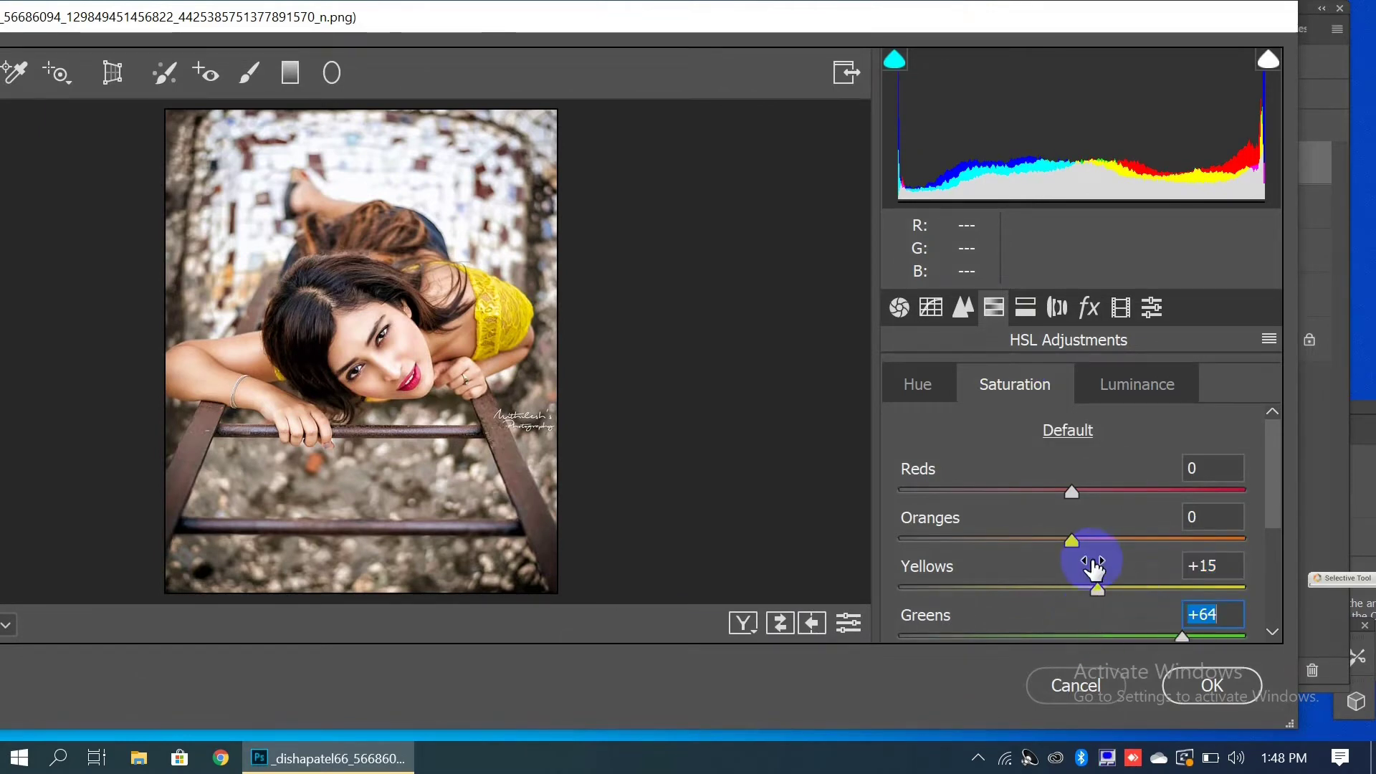
pyautogui.moveTo(1069, 540); pyautogui.dragTo(1054, 548)
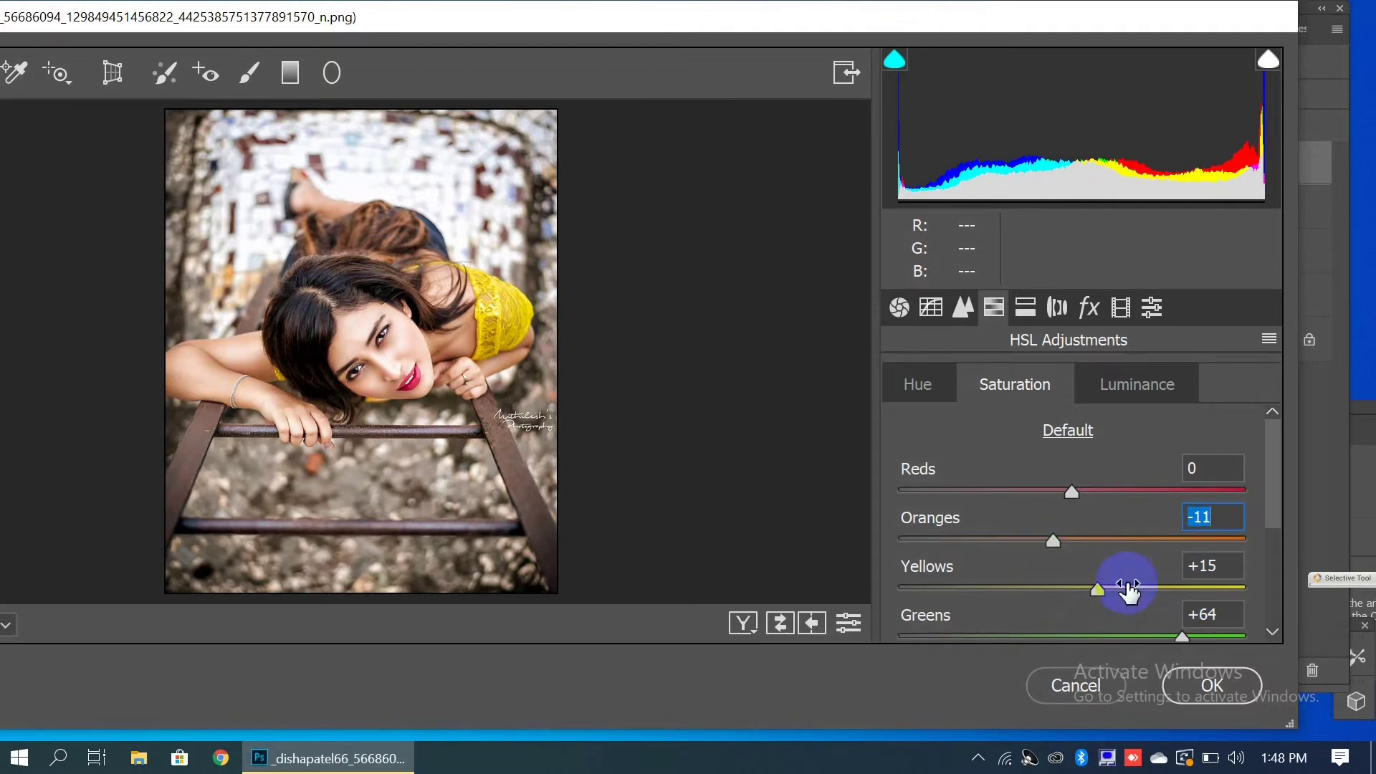
pyautogui.click(1190, 680)
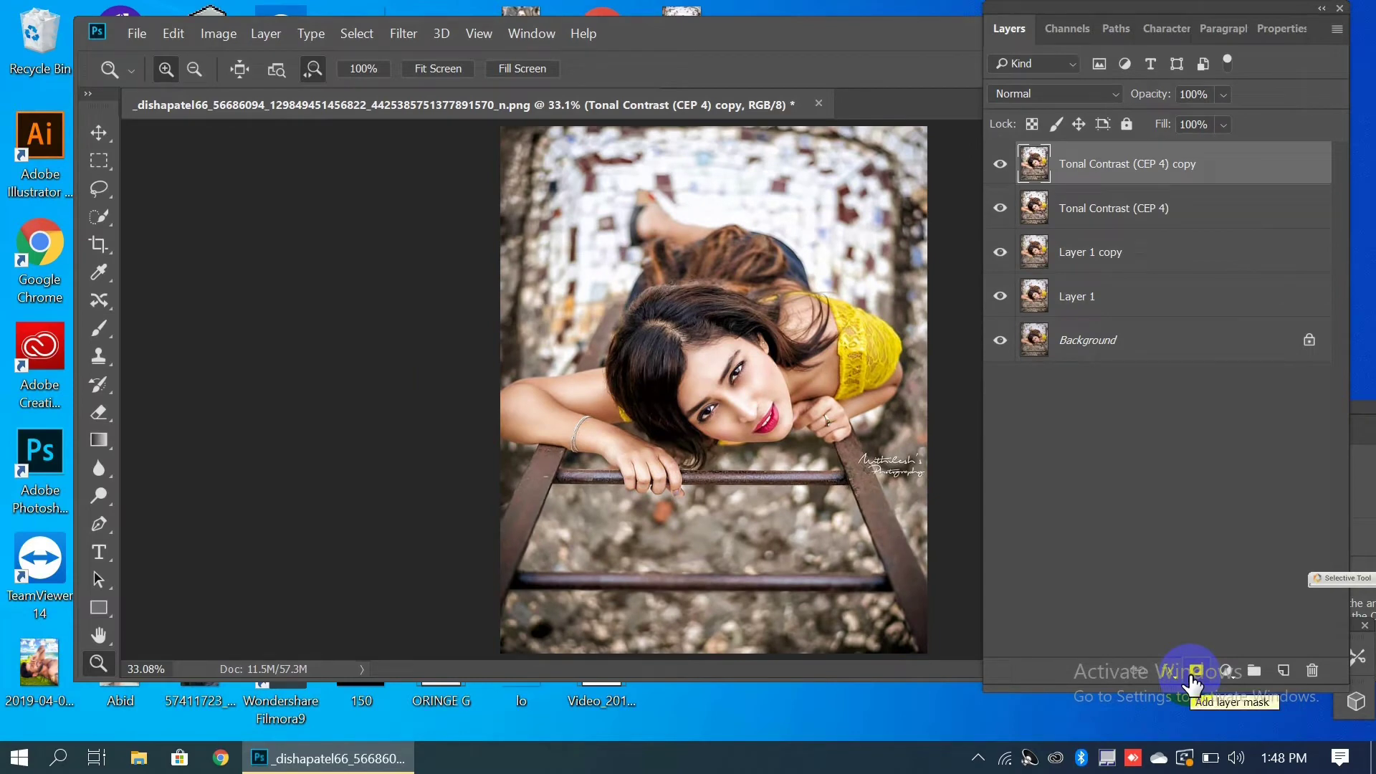
# Duplicate the top Tonal Contrast copy layer and start the Nik Collection filter Color Efex Pro 4 on the duplicate.
pyautogui.hotkey('ctrl', 'j')
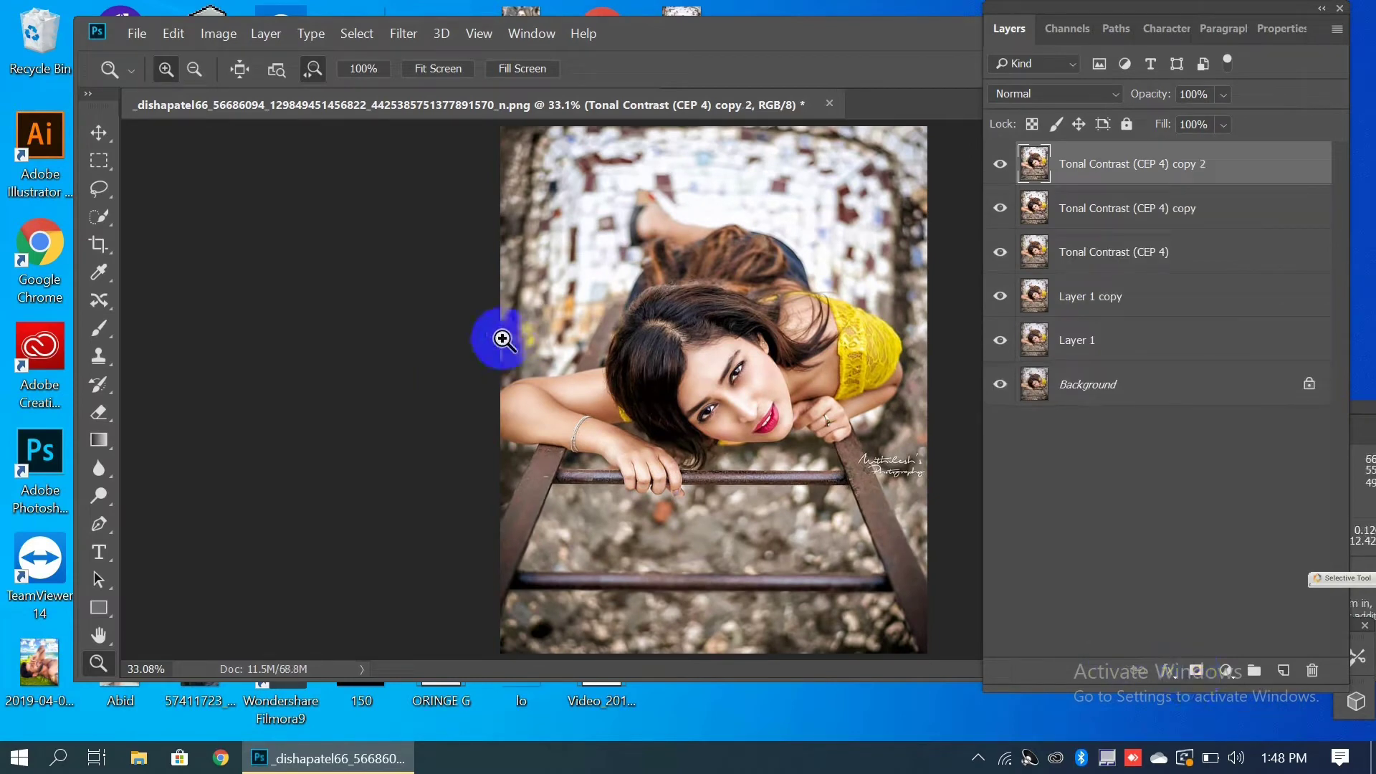
pyautogui.click(404, 34)
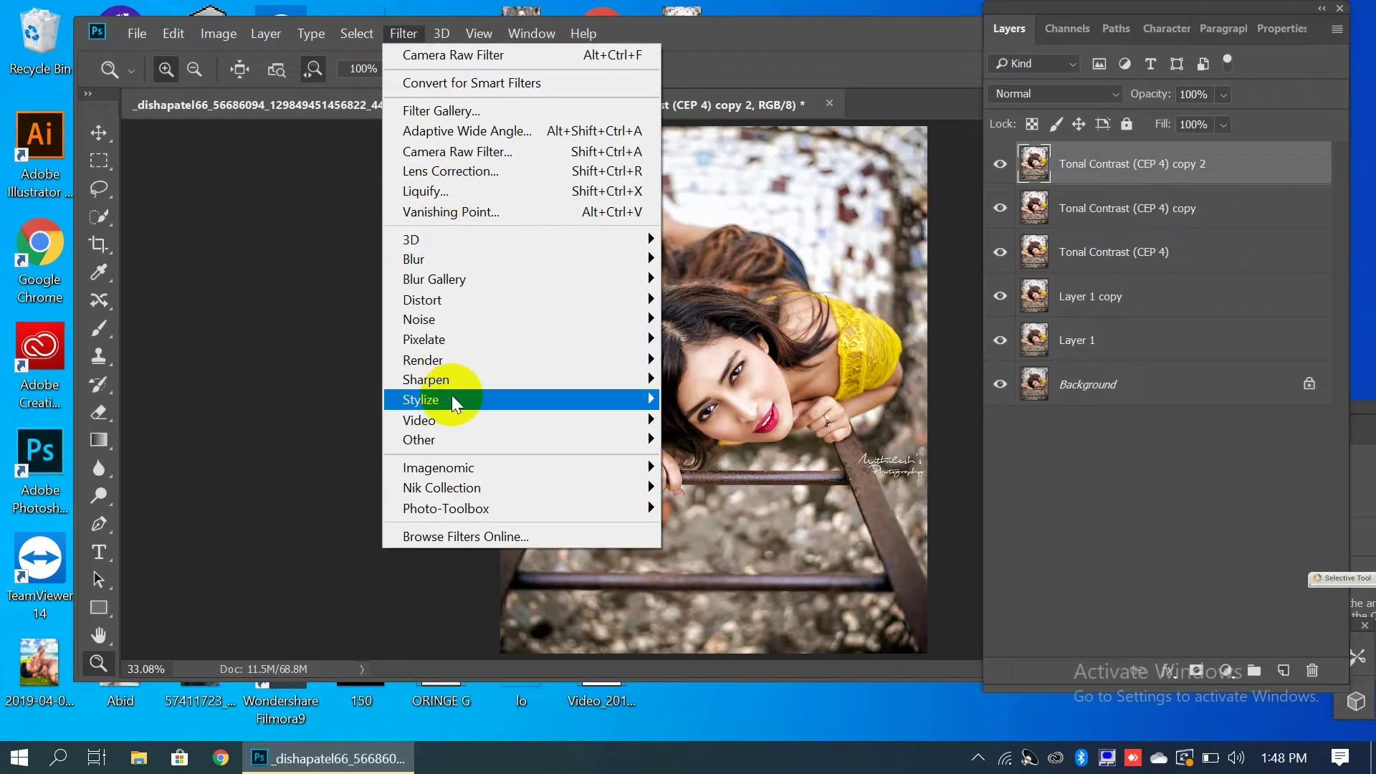
pyautogui.moveTo(453, 491)
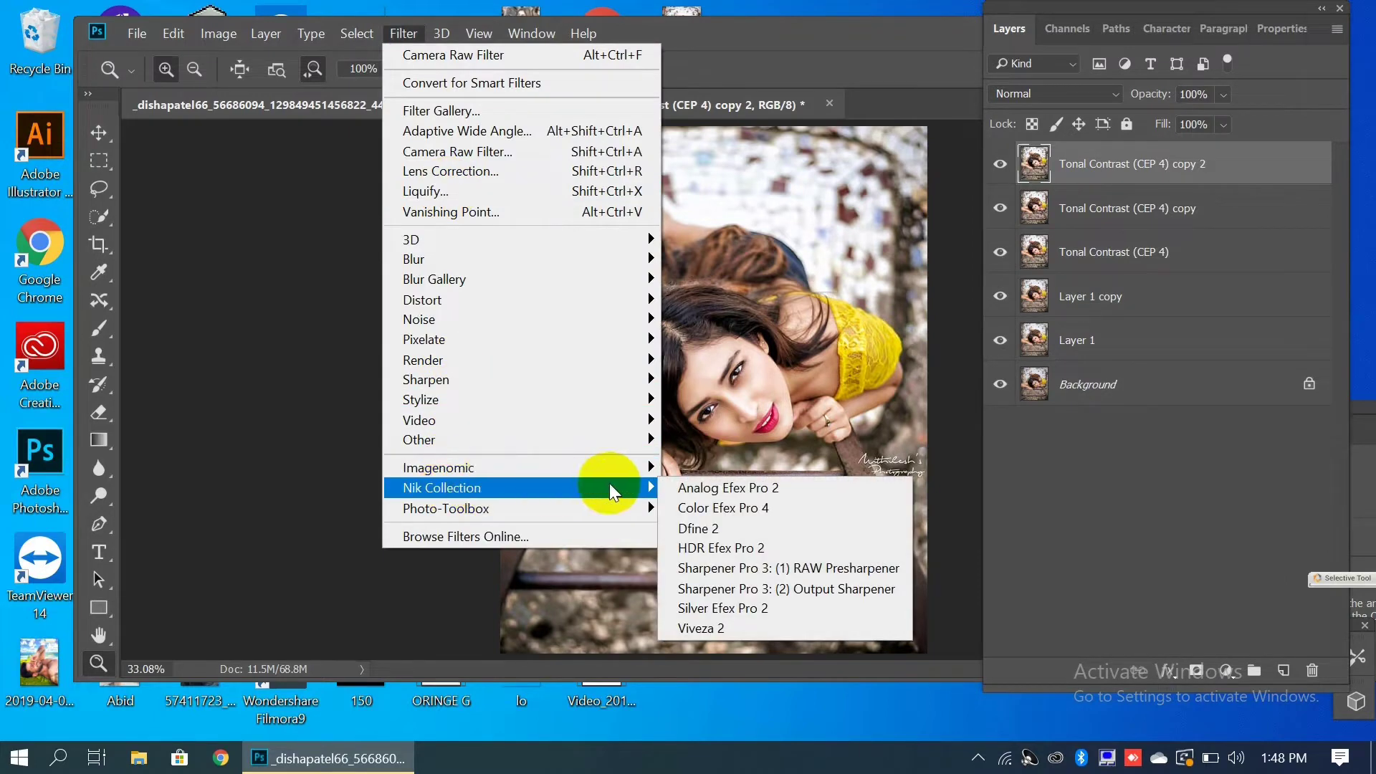
pyautogui.click(699, 506)
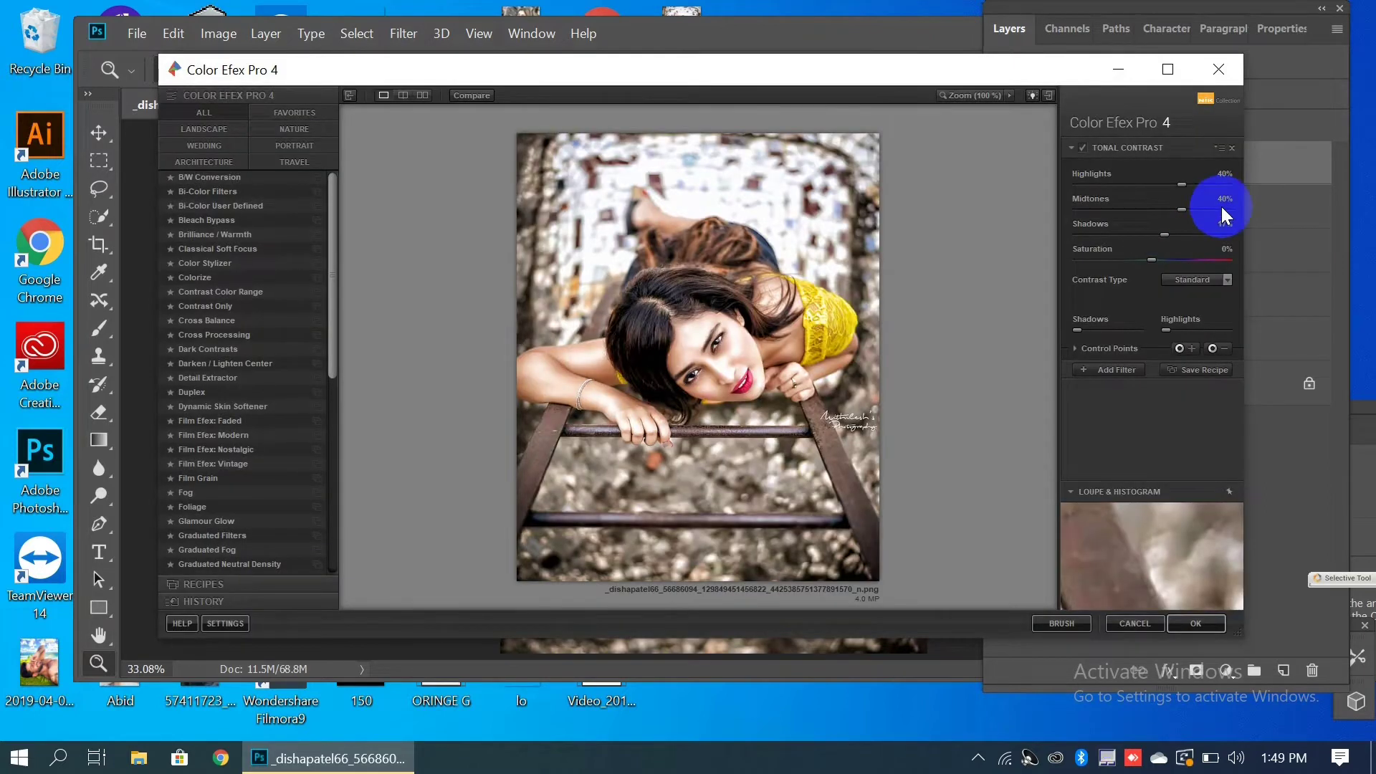
# Set the Tonal Contrast filter's Shadows to 32% and apply the filter.
pyautogui.click(1221, 209)
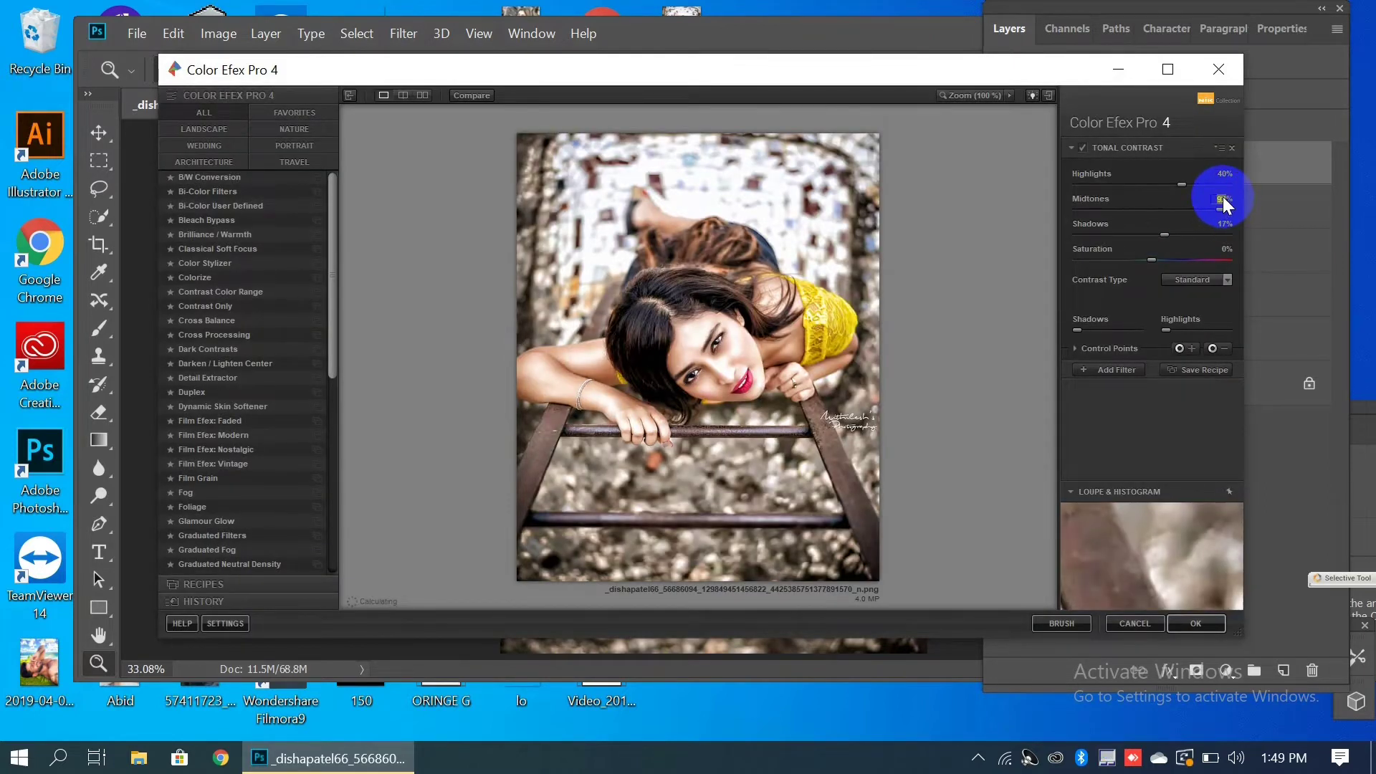
pyautogui.moveTo(1225, 206); pyautogui.dragTo(1183, 246)
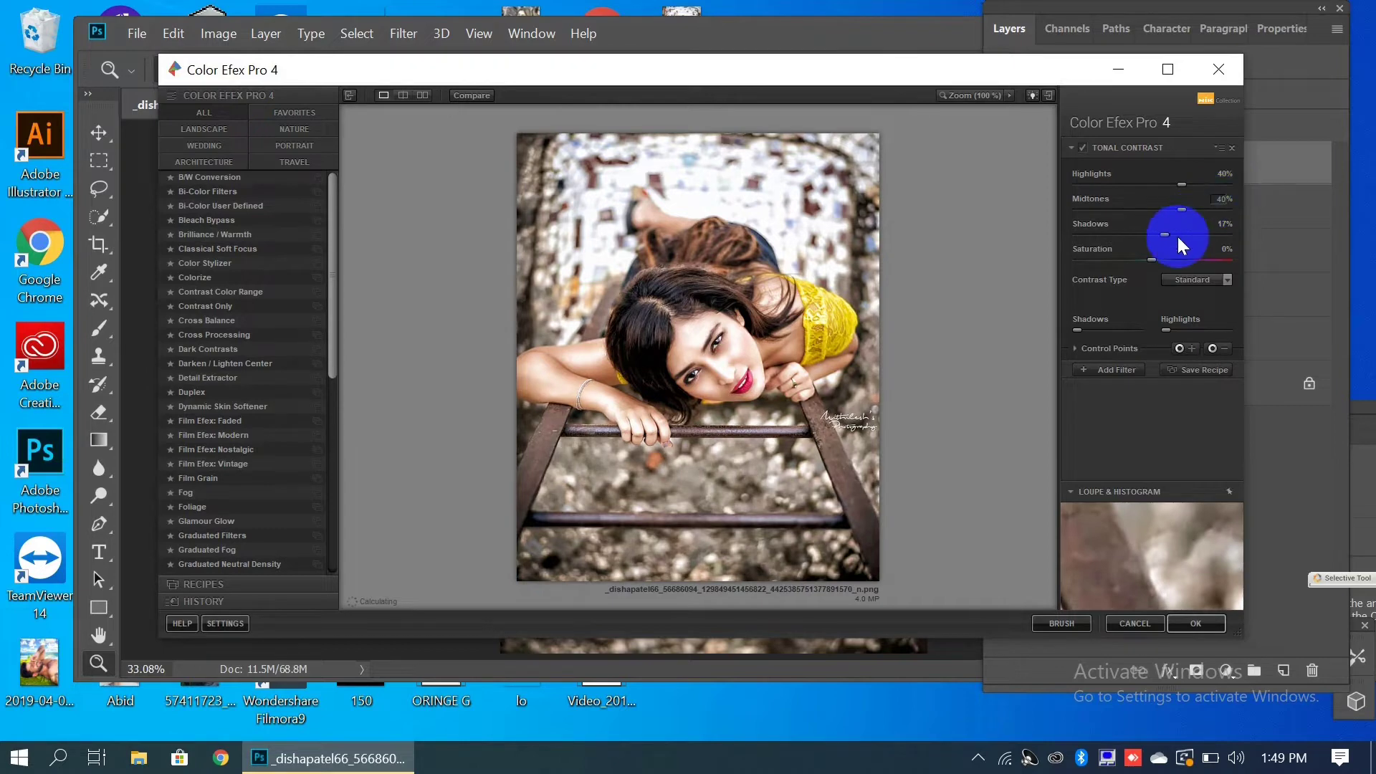
pyautogui.click(1177, 236)
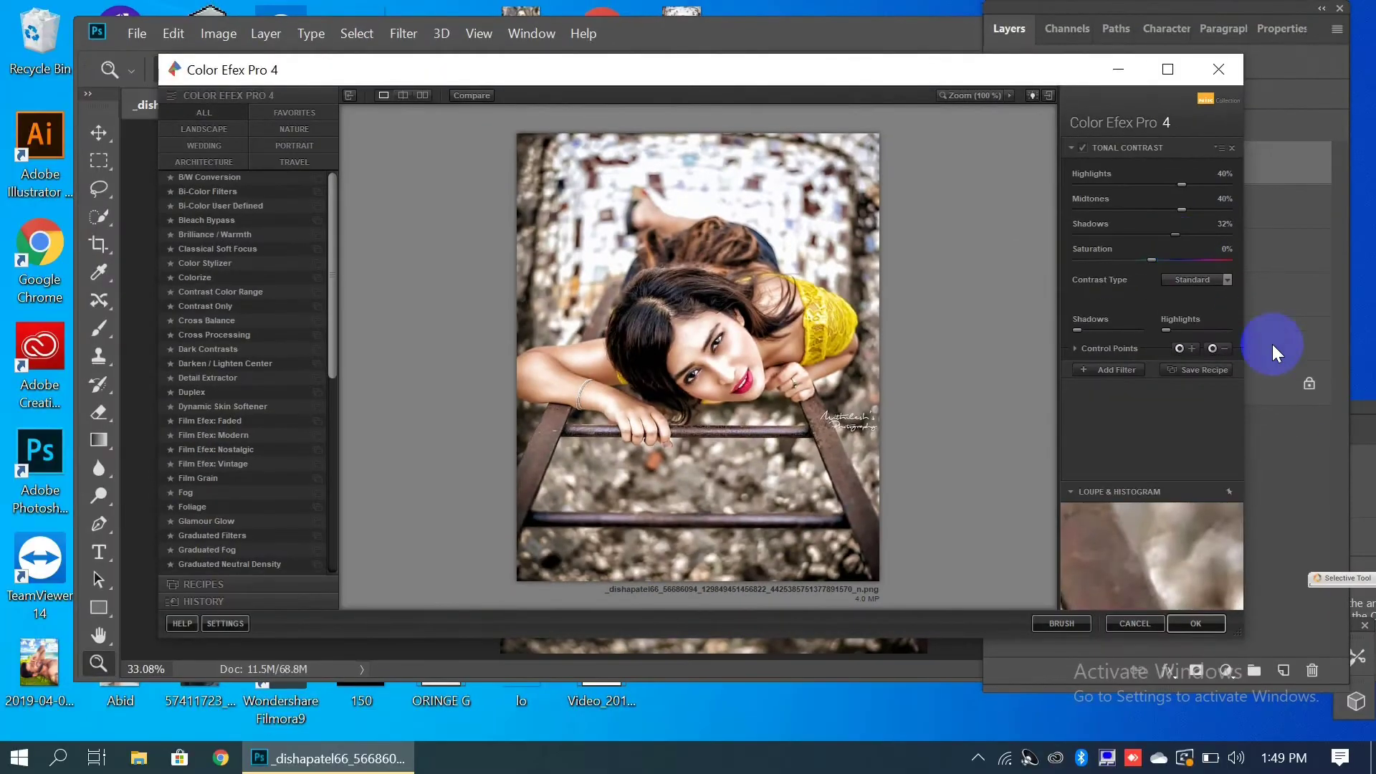
pyautogui.click(1195, 625)
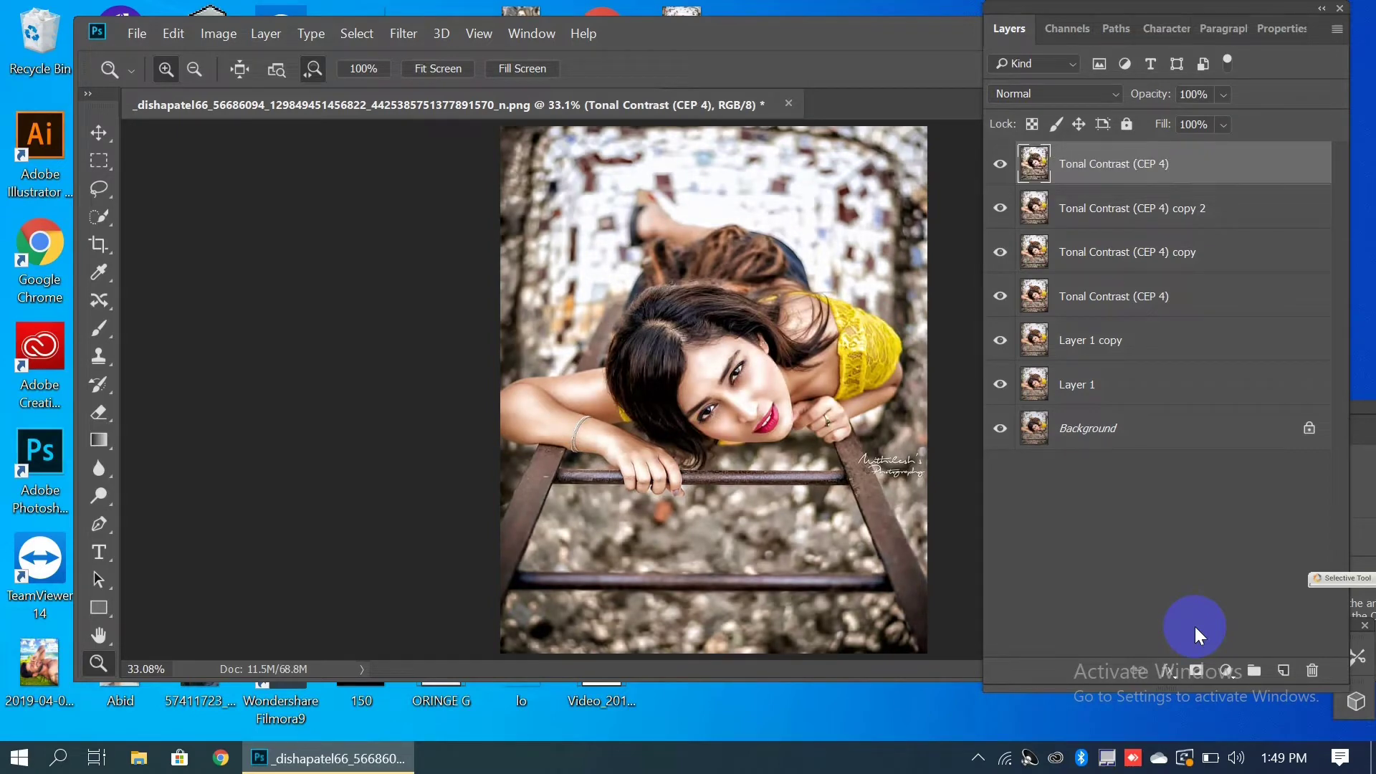
# Duplicate the new Tonal Contrast layer and start the GREYCstoration noise filter on the copy.
pyautogui.hotkey('ctrl', 'j')
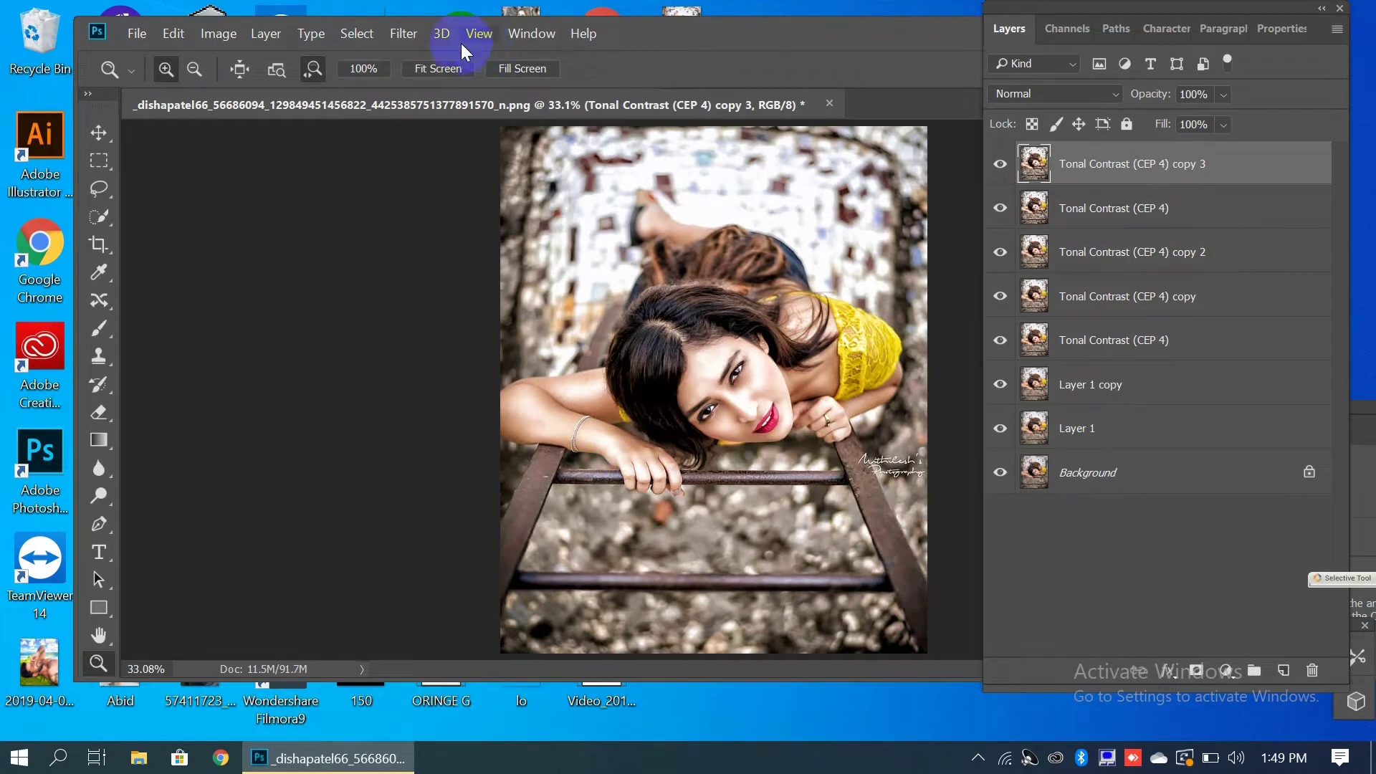
pyautogui.click(414, 38)
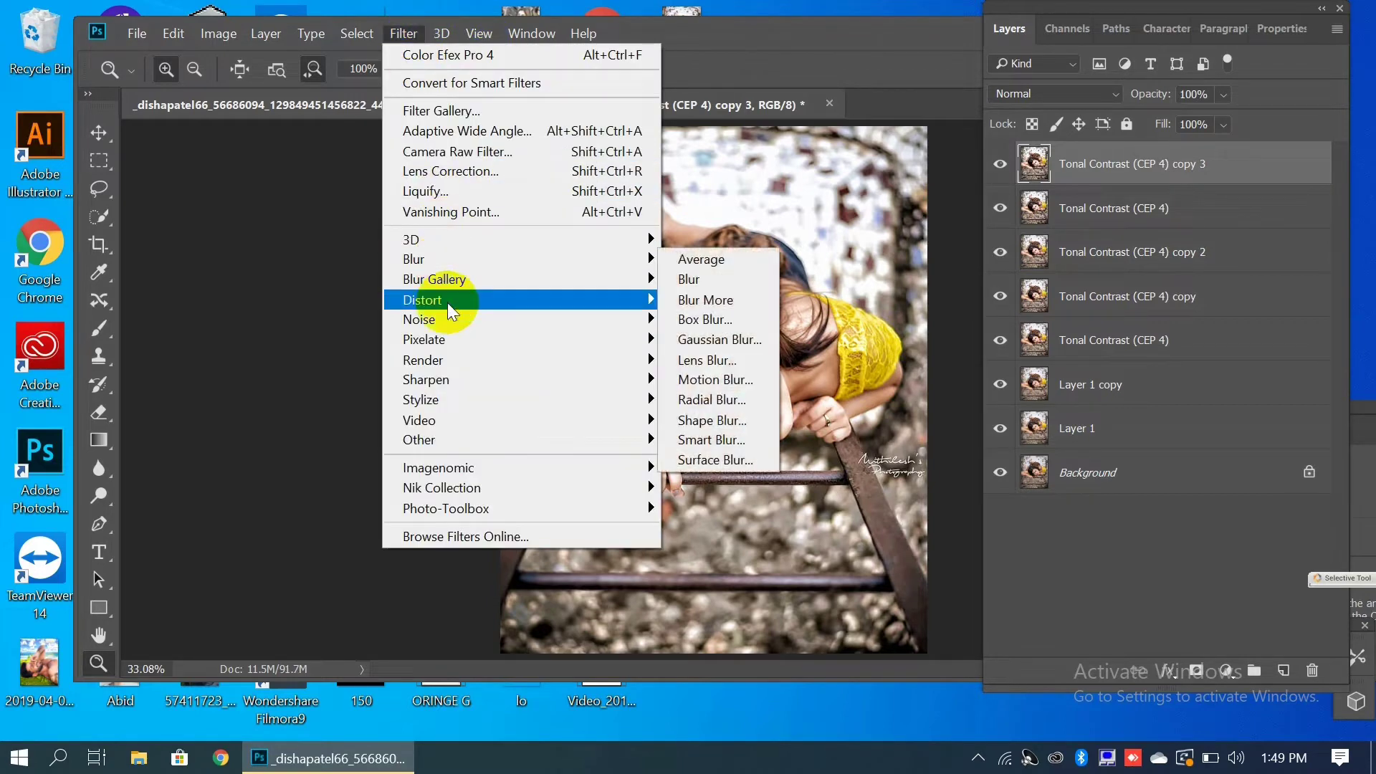
pyautogui.moveTo(446, 315)
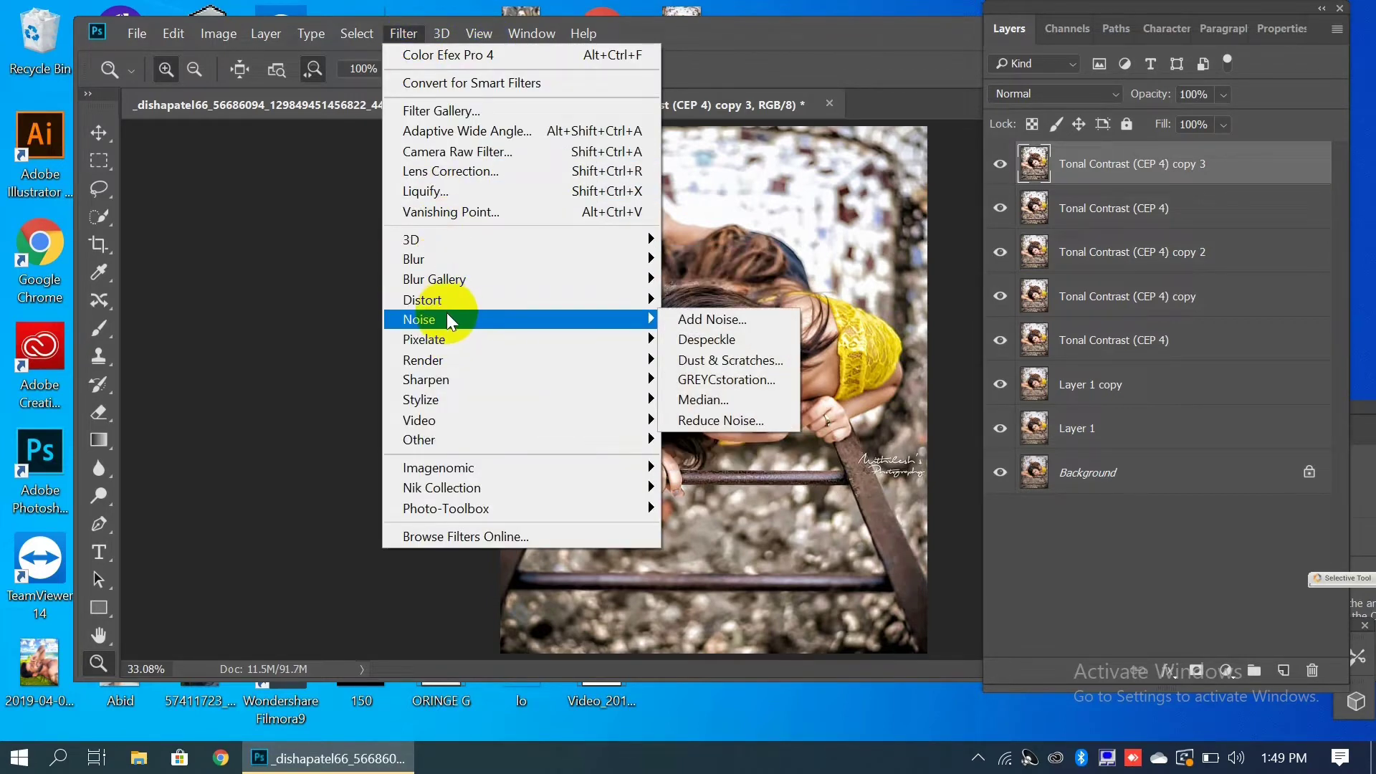
pyautogui.click(738, 374)
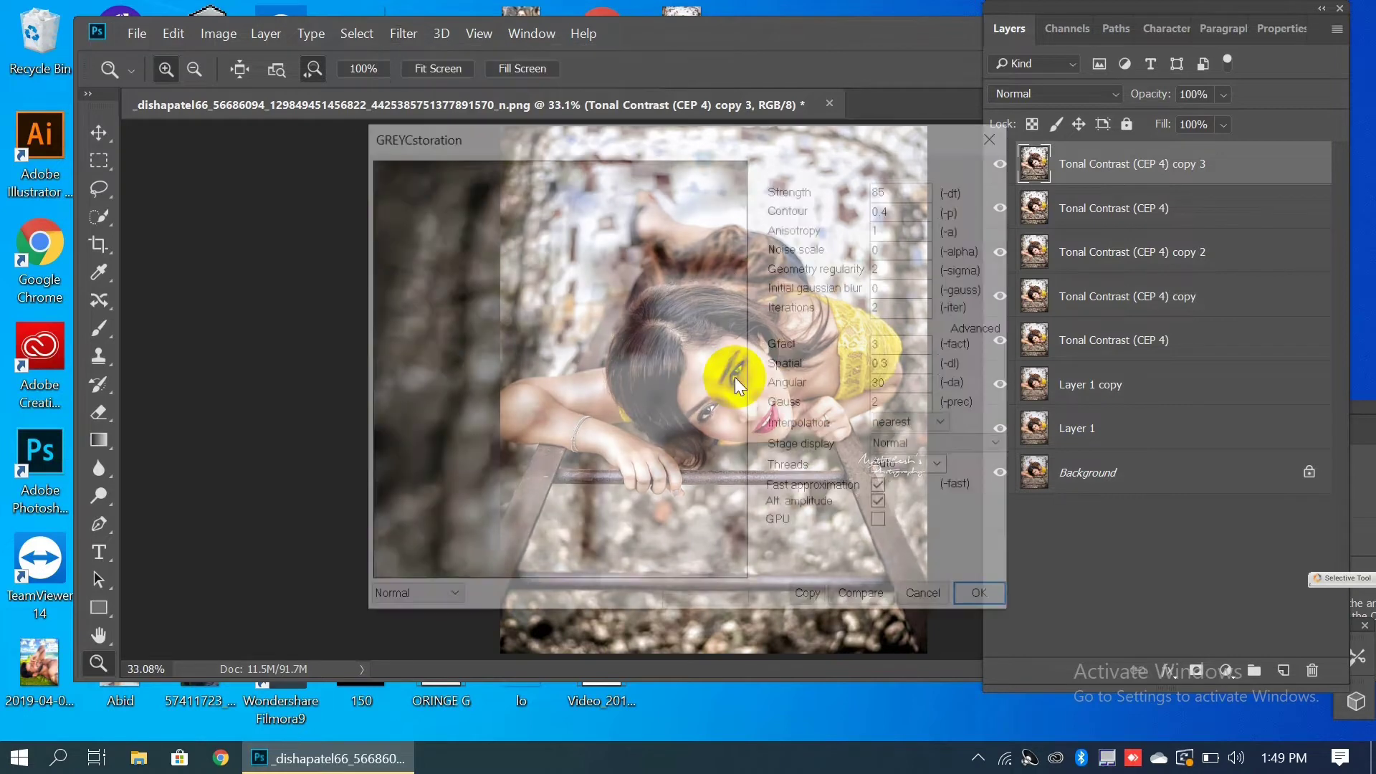
# Set the GREYCstoration Strength to 80 and apply the filter.
pyautogui.click(900, 190)
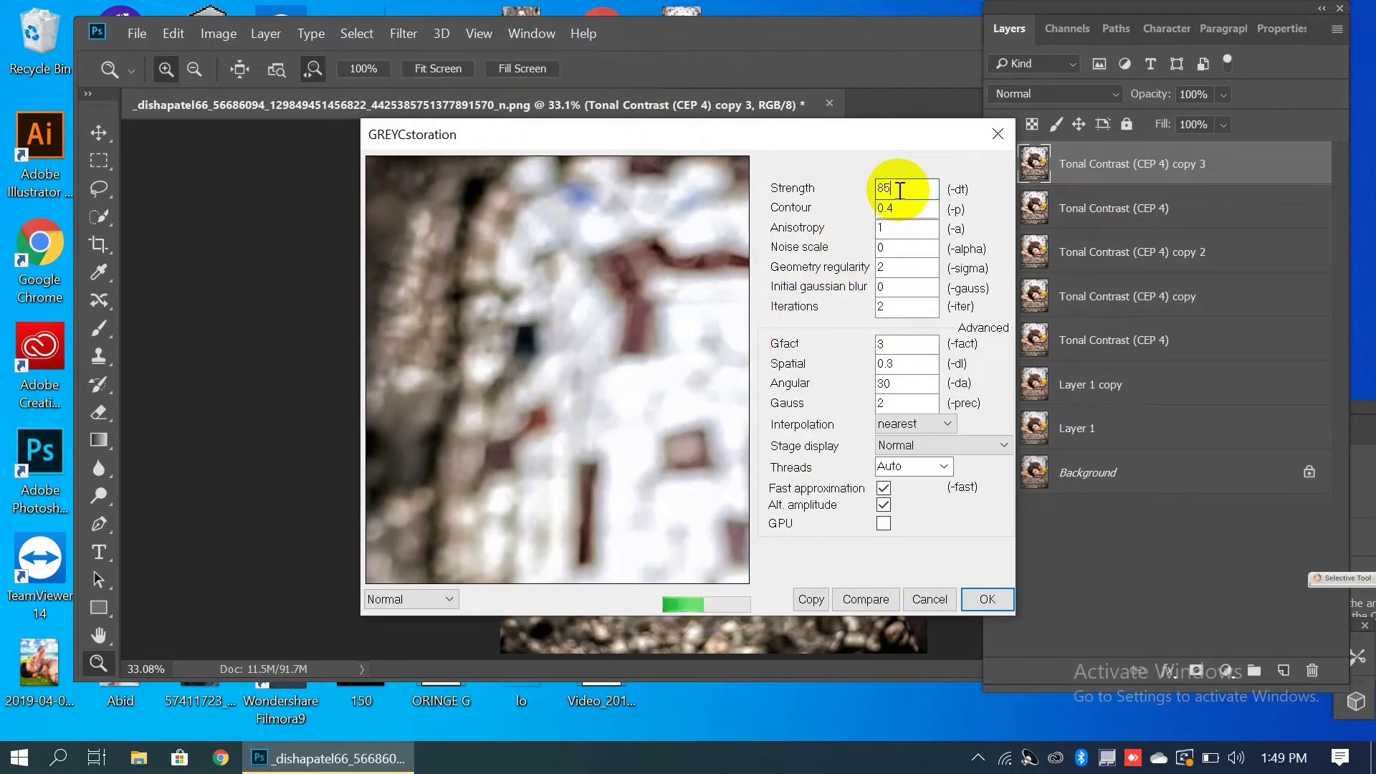
pyautogui.press('BackSpace')
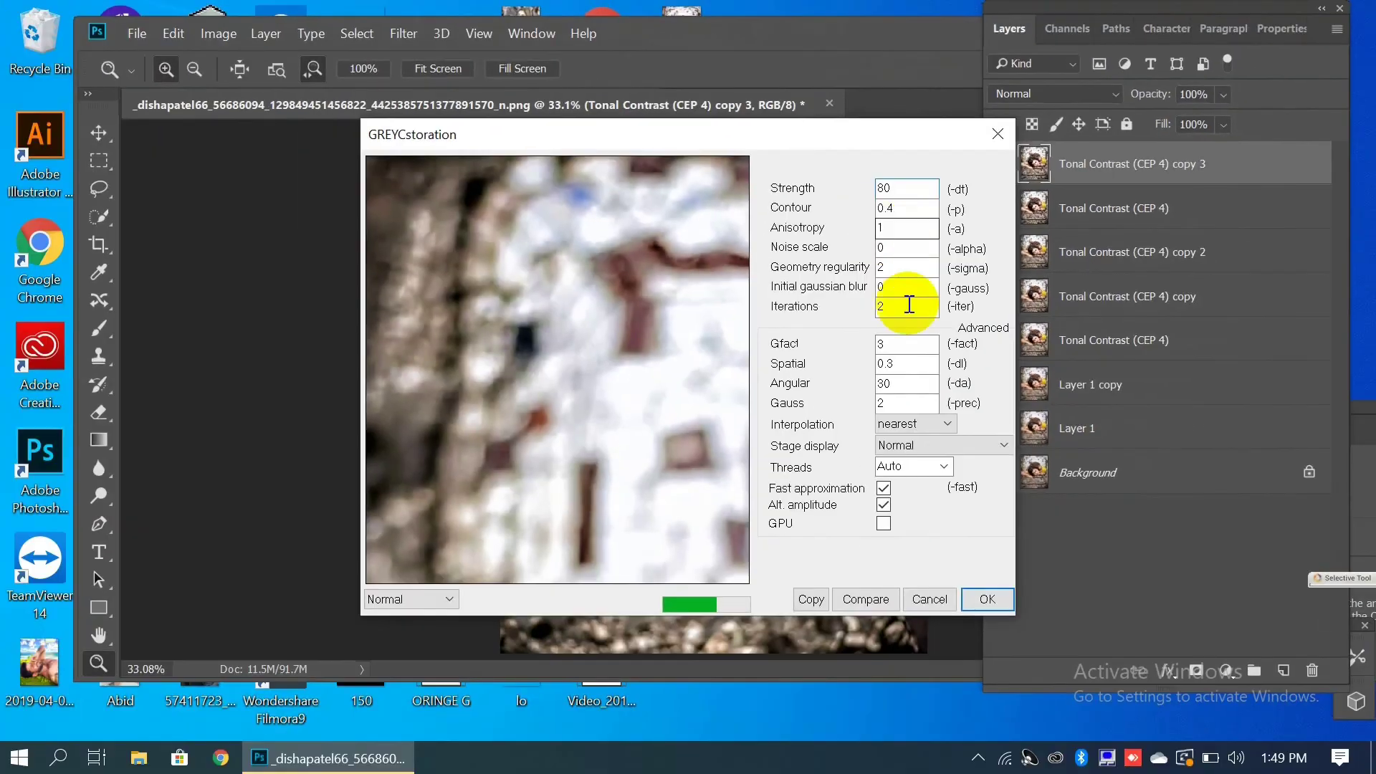
pyautogui.click(982, 667)
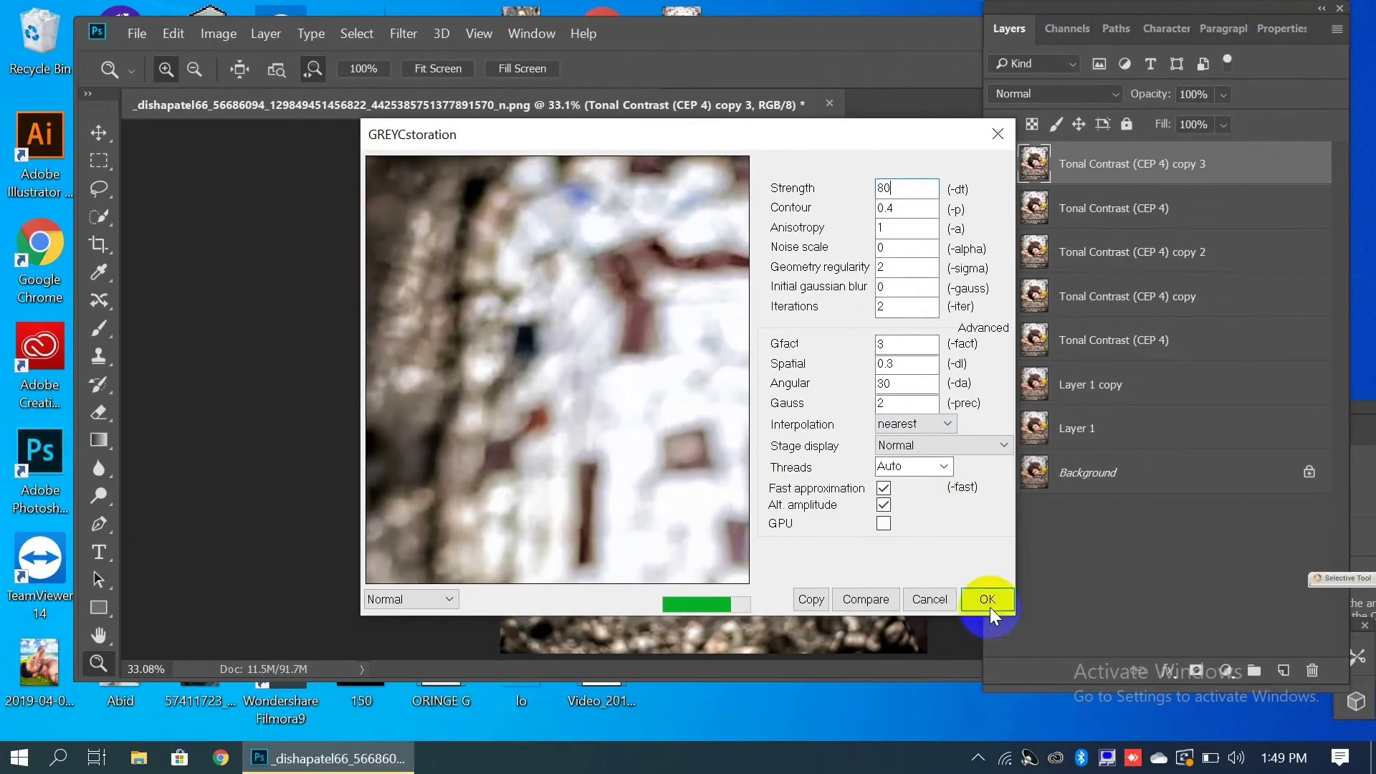
pyautogui.click(991, 607)
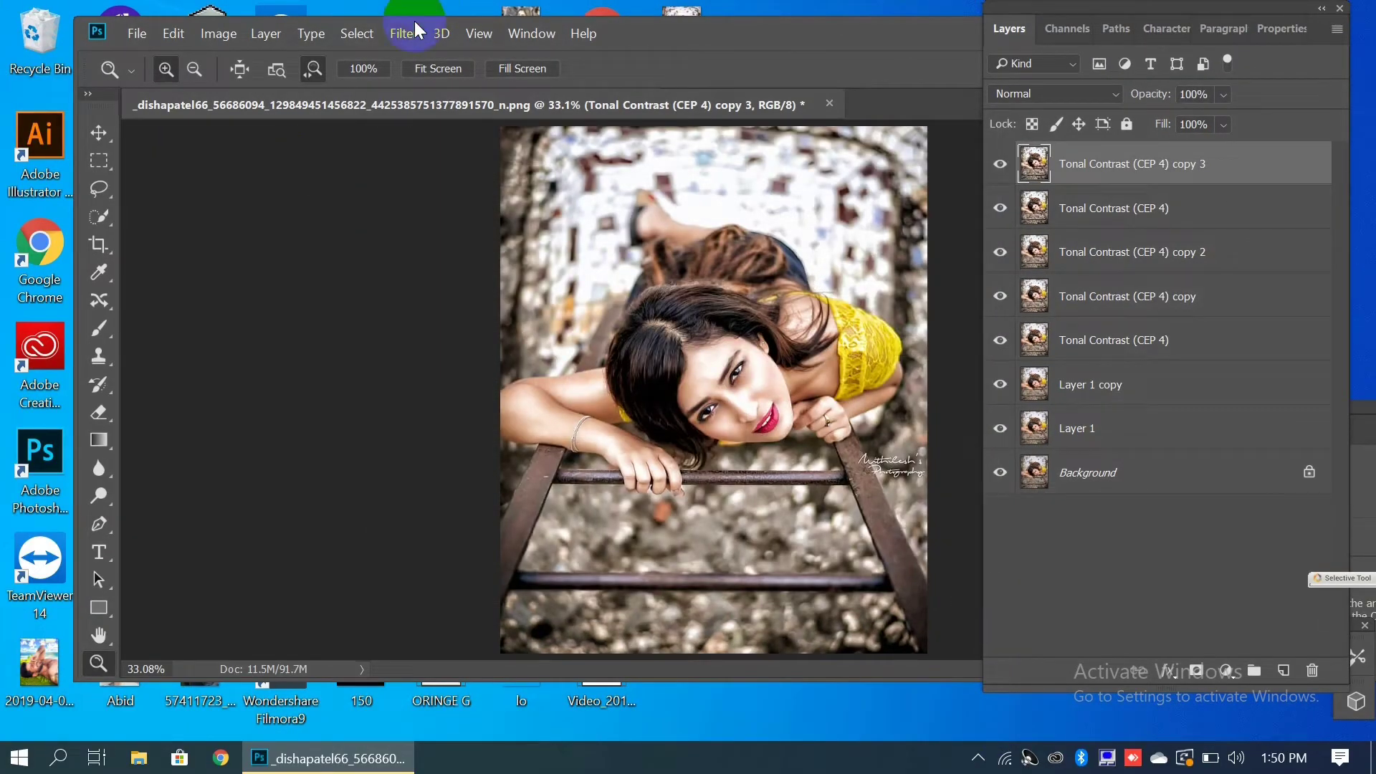
# Start the Camera Raw Filter on the denoised layer and set the HSL saturation of Oranges to -25 and Yellows to +29.
pyautogui.click(418, 32)
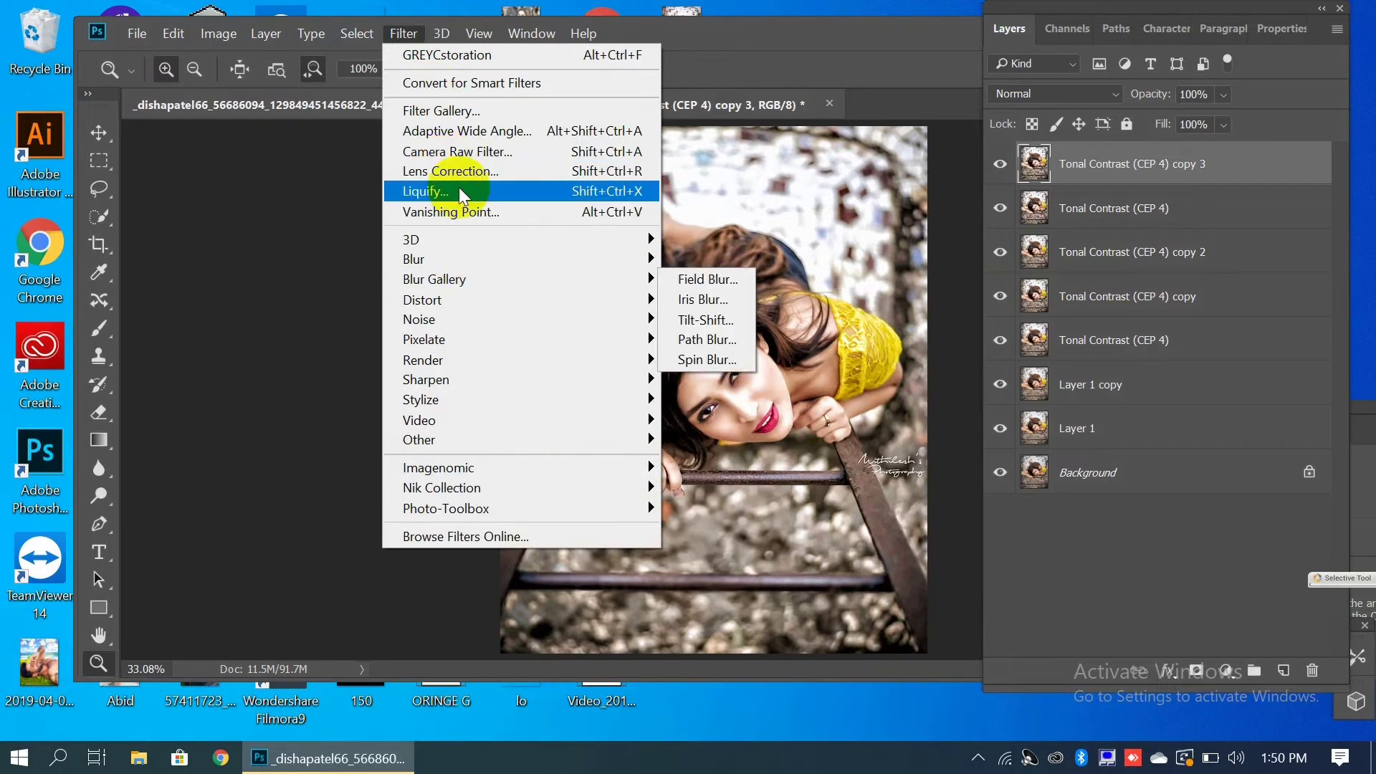
pyautogui.click(480, 152)
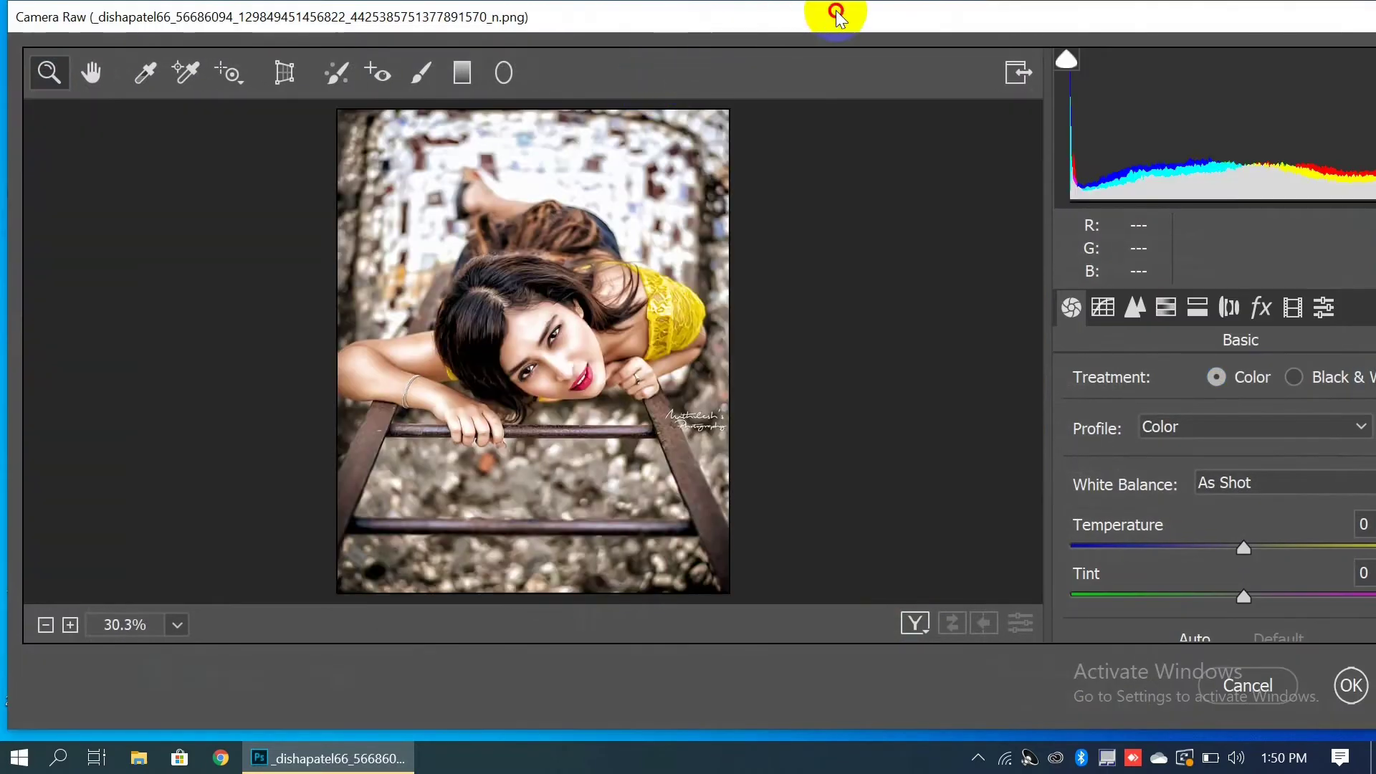
pyautogui.moveTo(838, 17); pyautogui.dragTo(641, 17)
pyautogui.moveTo(1259, 390); pyautogui.dragTo(1268, 476)
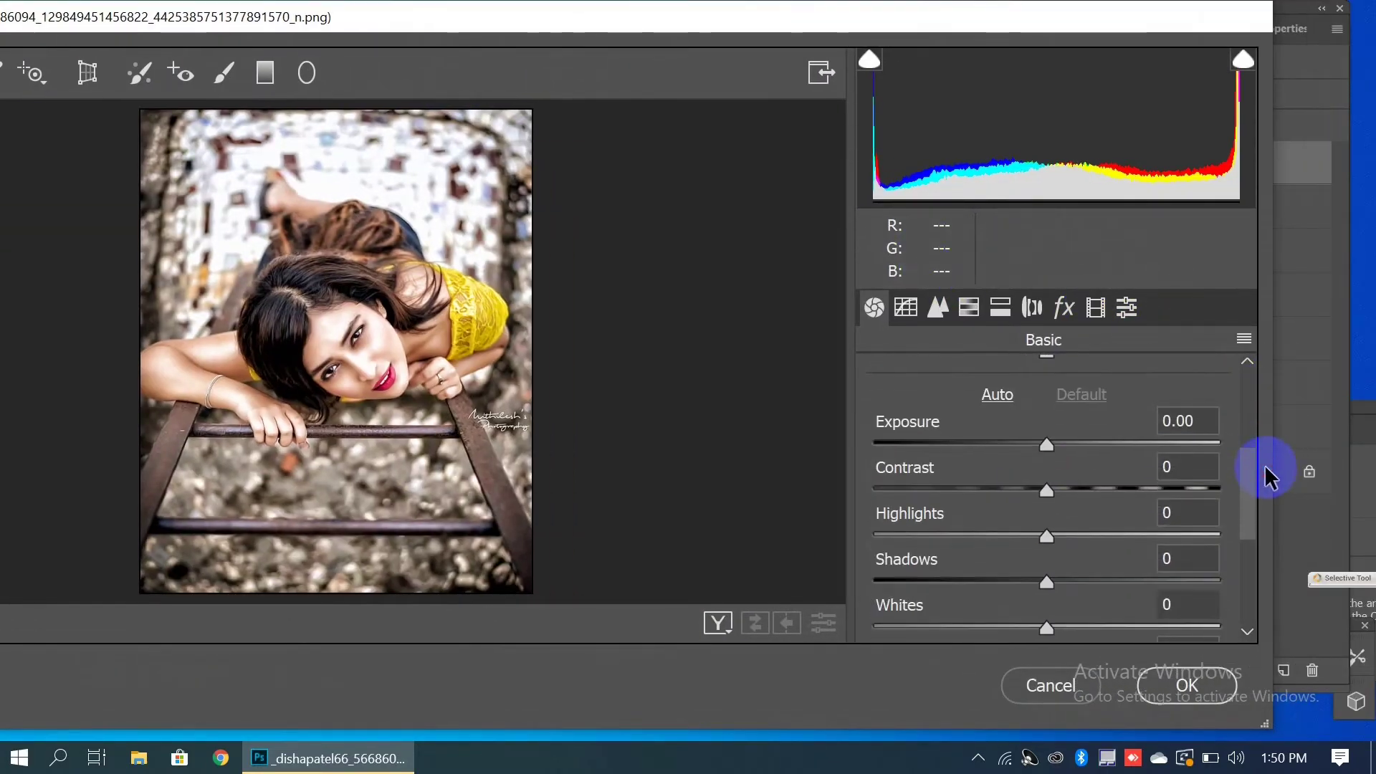
pyautogui.click(968, 308)
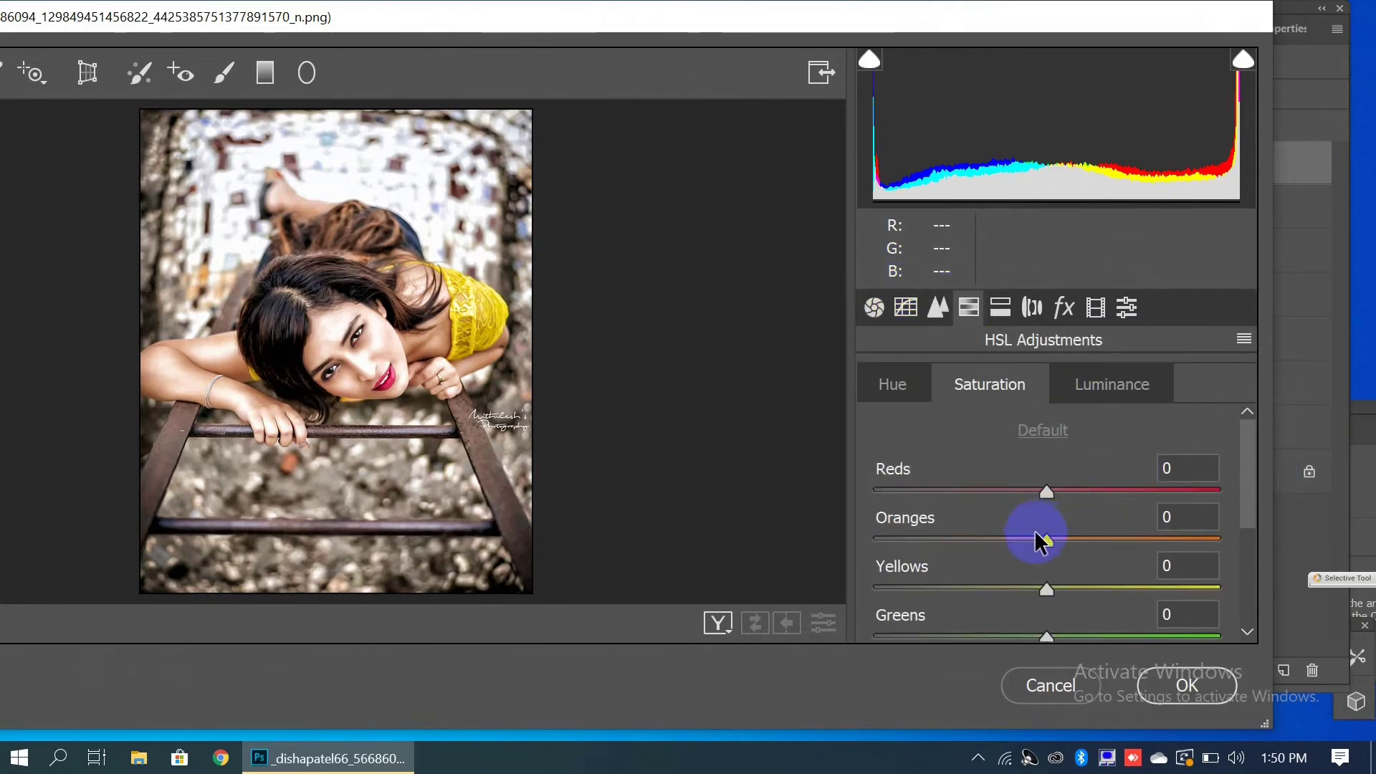
pyautogui.moveTo(1038, 540); pyautogui.dragTo(1001, 537)
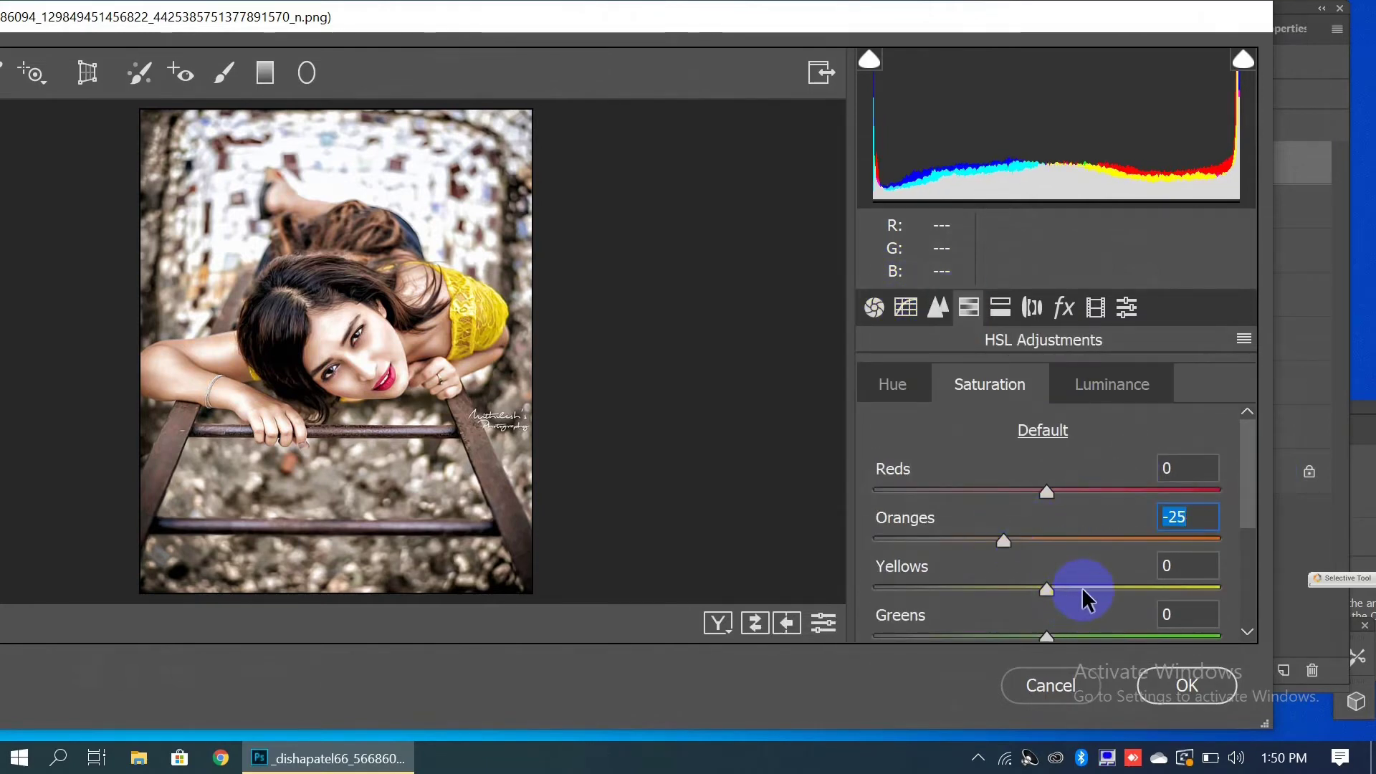
pyautogui.moveTo(1081, 589); pyautogui.dragTo(1097, 586)
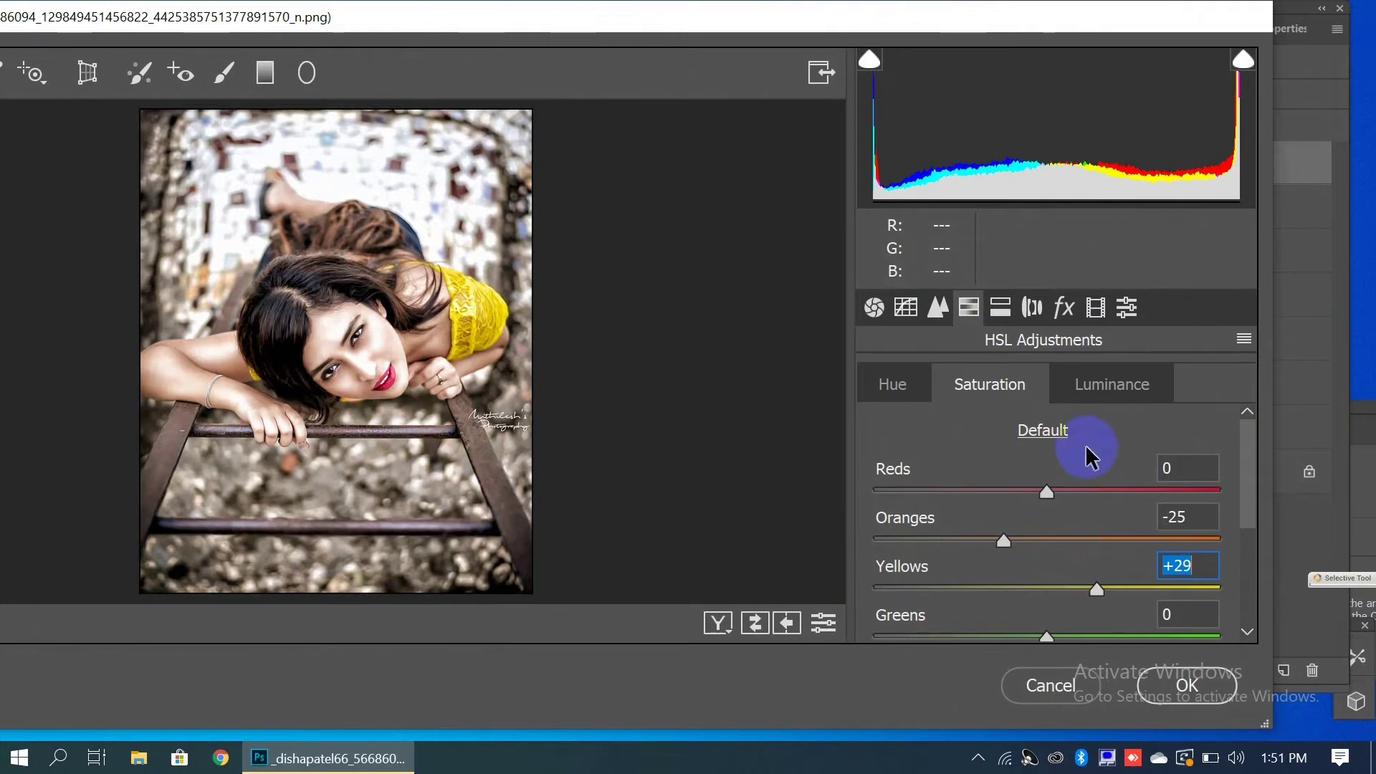
# Set the HSL luminance of Oranges to +25 and Yellows to -3, and apply the Camera Raw adjustments.
pyautogui.click(1084, 389)
pyautogui.click(1076, 539)
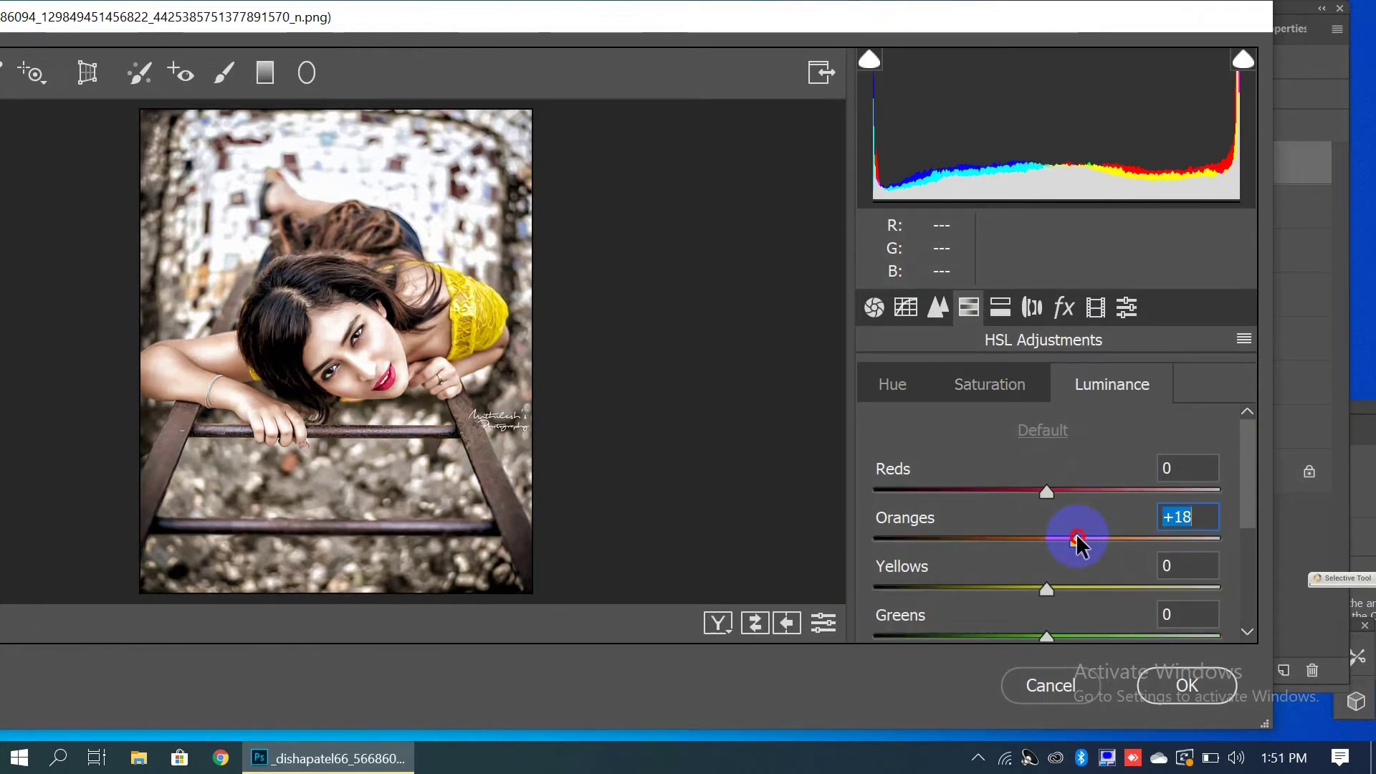
pyautogui.moveTo(1176, 515); pyautogui.dragTo(1218, 505)
pyautogui.write('25')
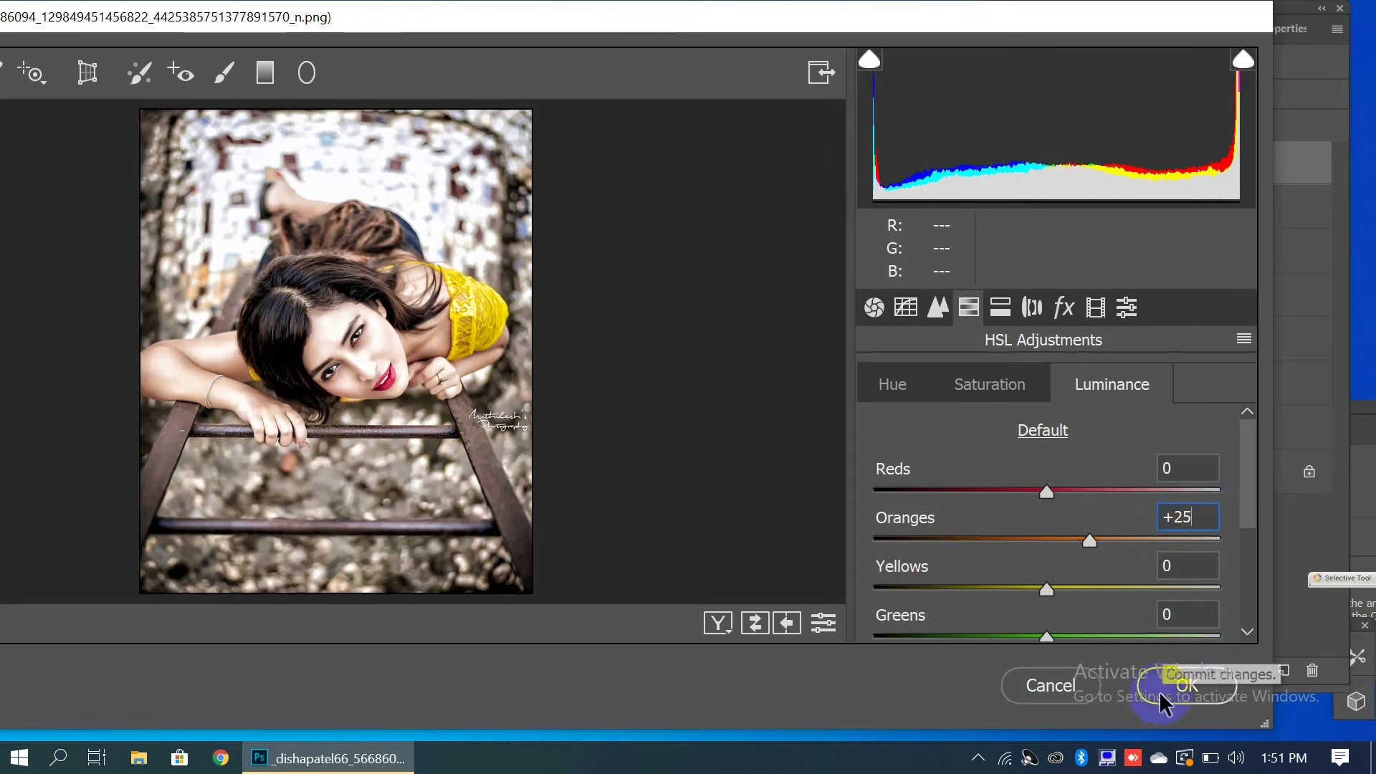
pyautogui.moveTo(1082, 587); pyautogui.dragTo(1041, 605)
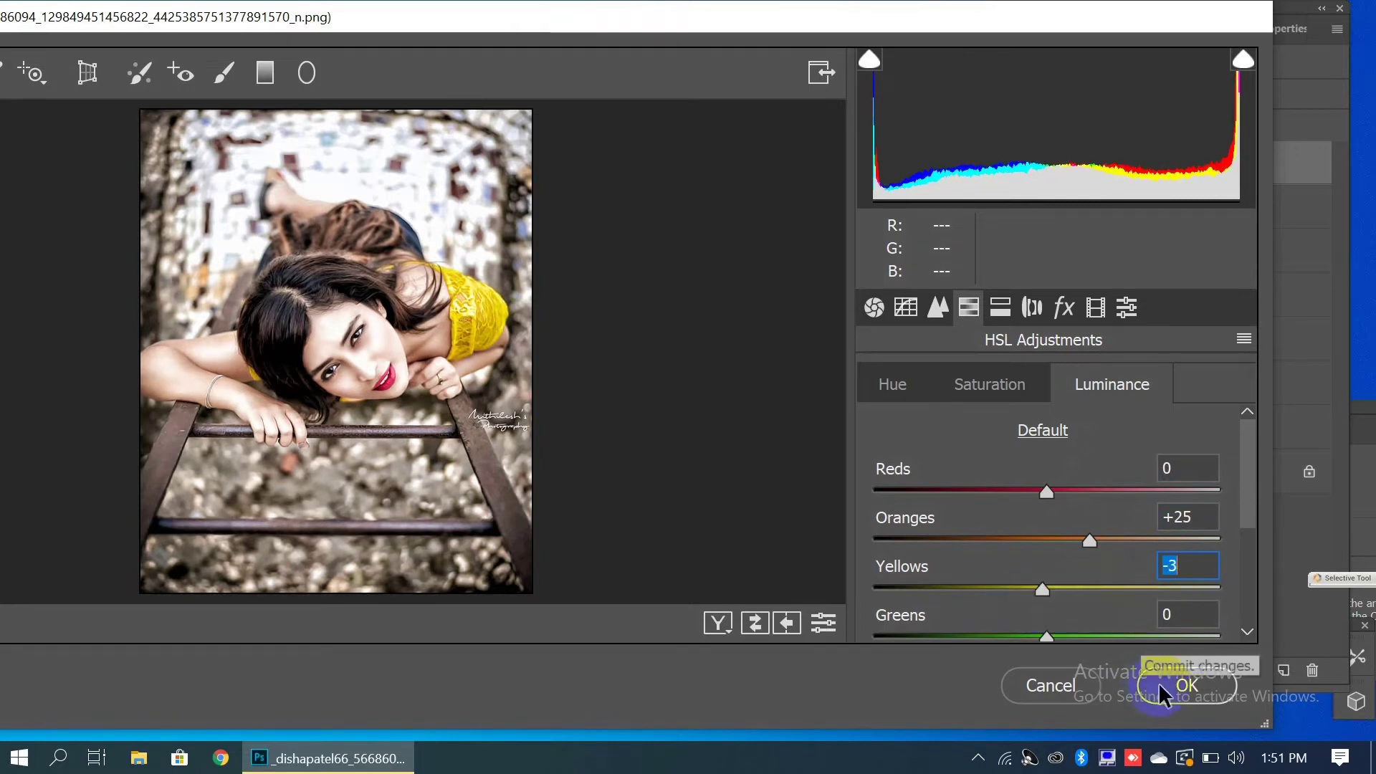
pyautogui.click(1186, 686)
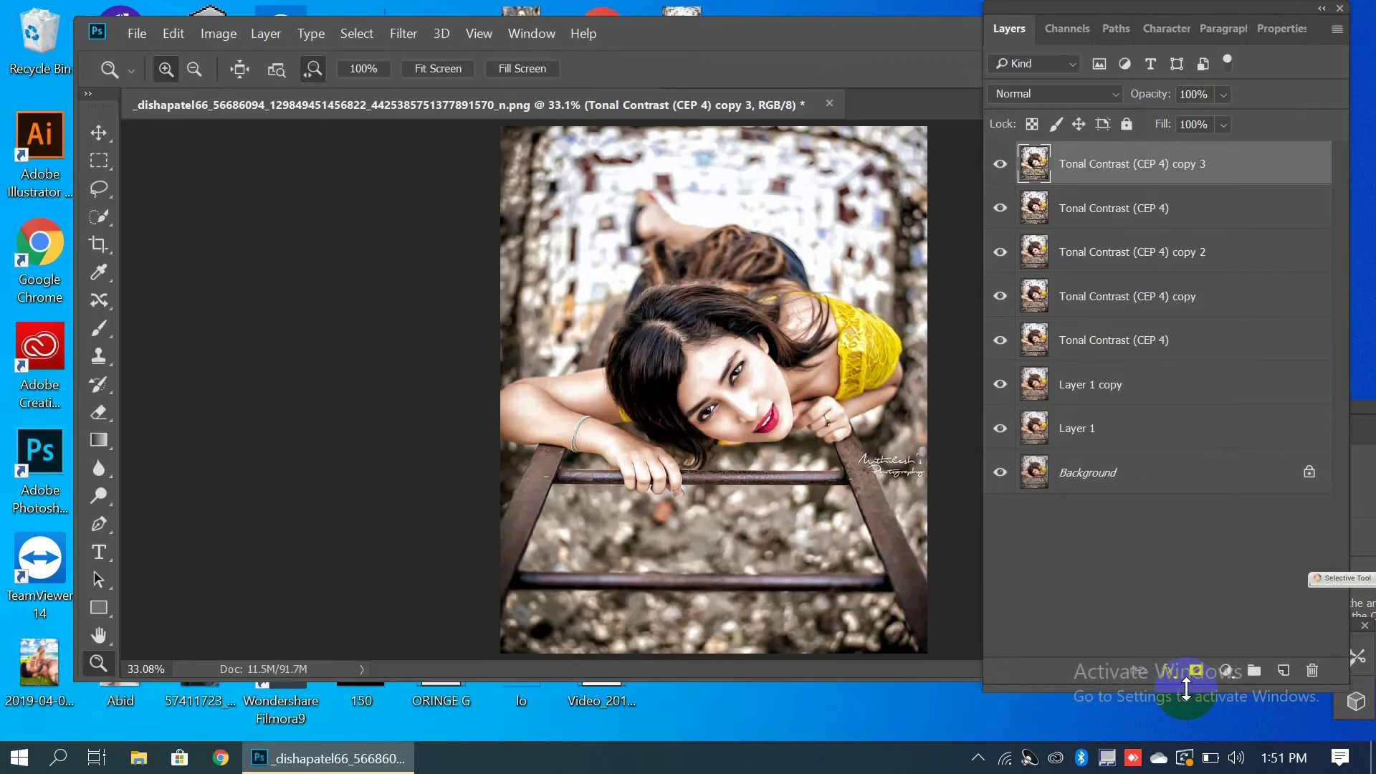
# Duplicate the top Tonal Contrast layer, start the Camera Raw Filter on the copy and set the sharpening Amount to 90.
pyautogui.hotkey('ctrl', 'j')
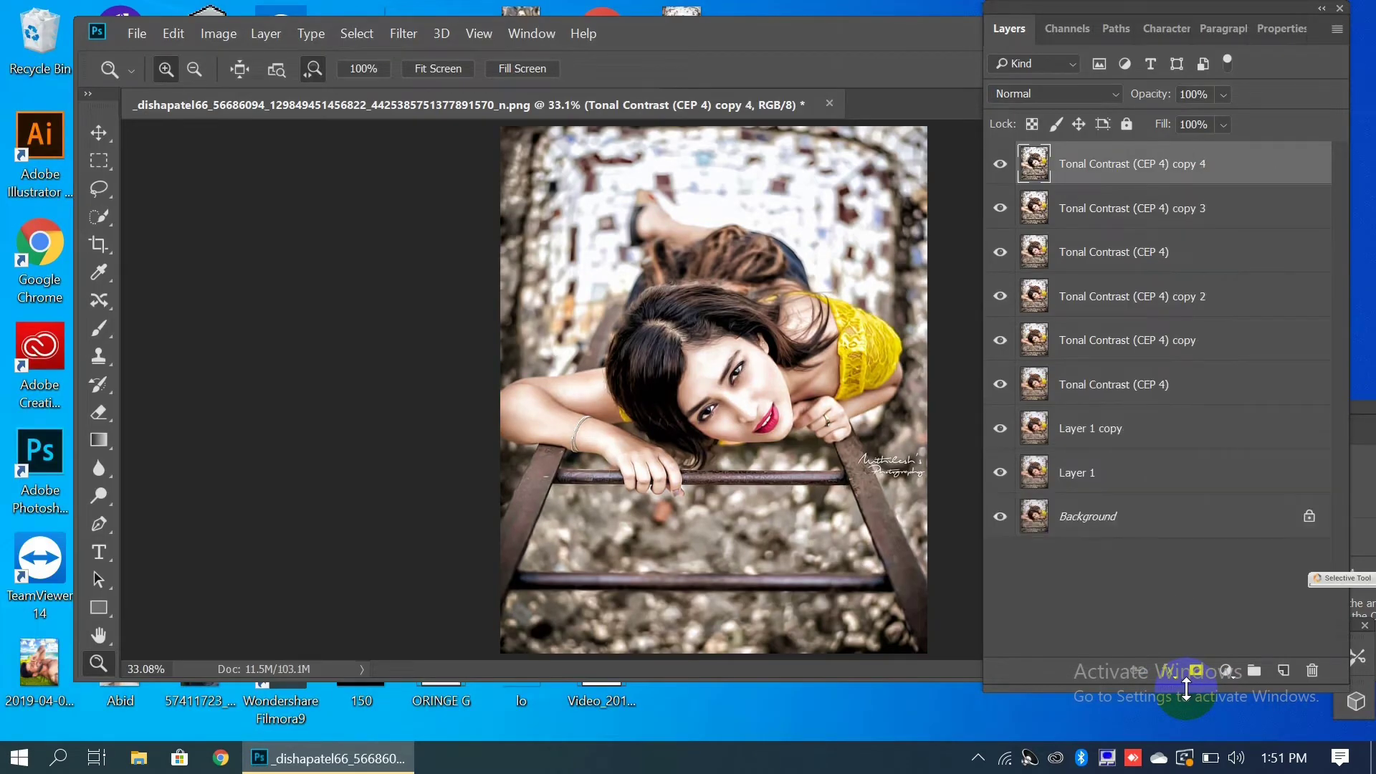
pyautogui.click(399, 36)
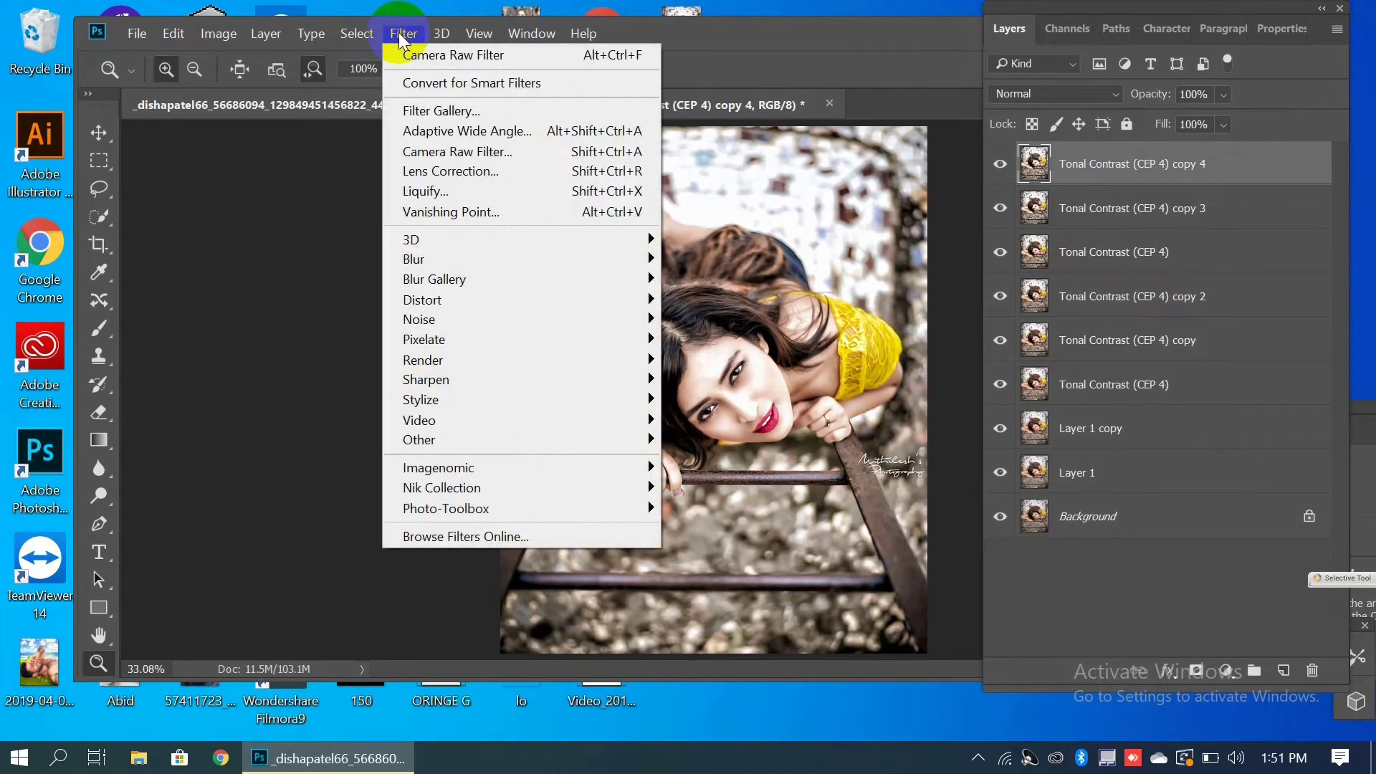
pyautogui.click(450, 150)
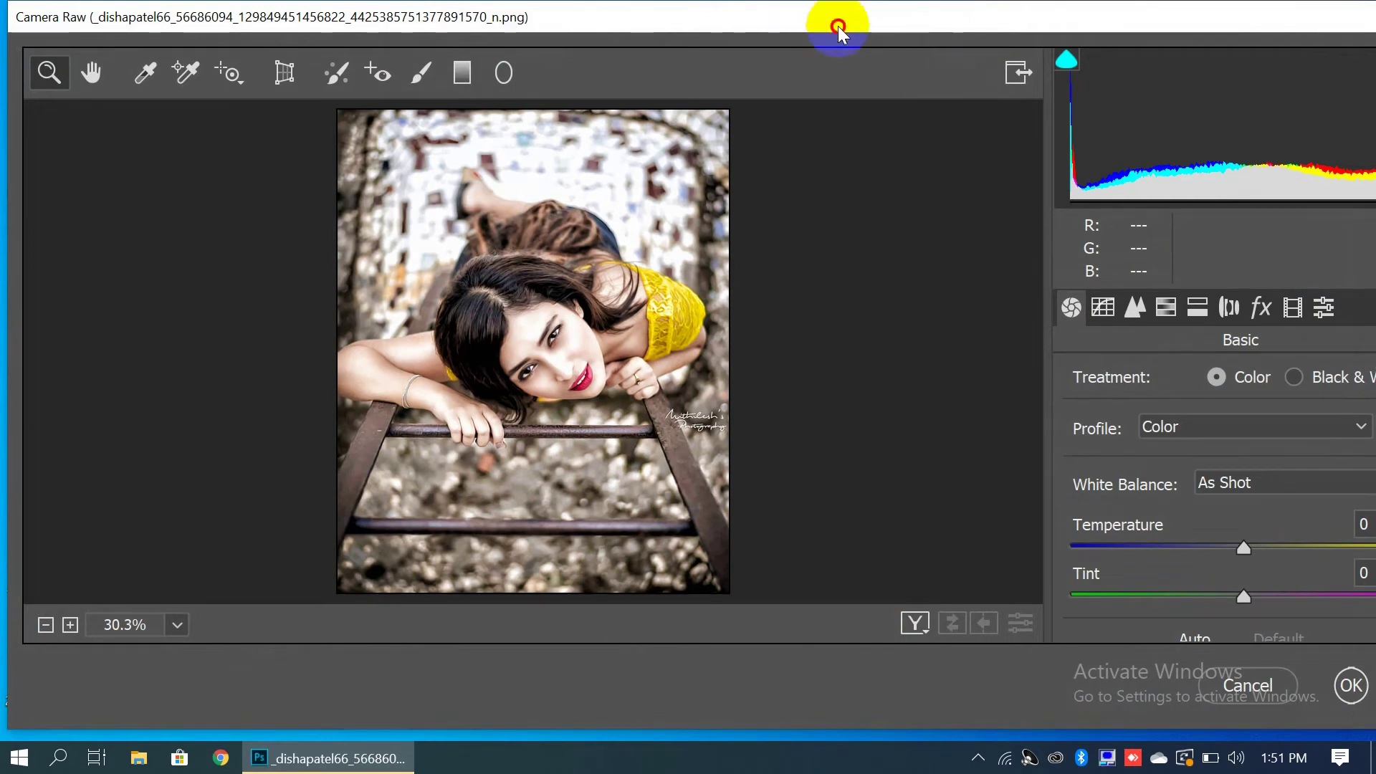
pyautogui.moveTo(831, 21); pyautogui.dragTo(676, 20)
pyautogui.click(982, 306)
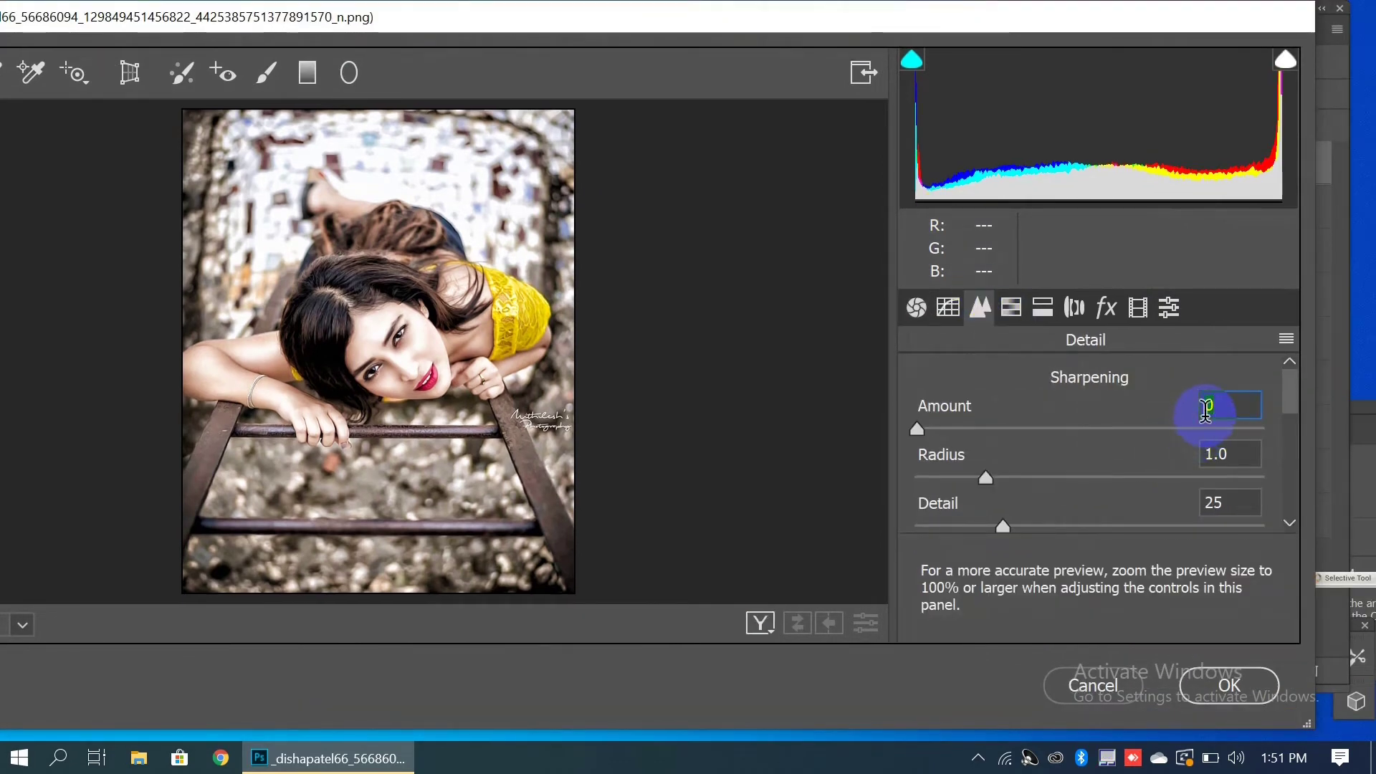
pyautogui.write('90')
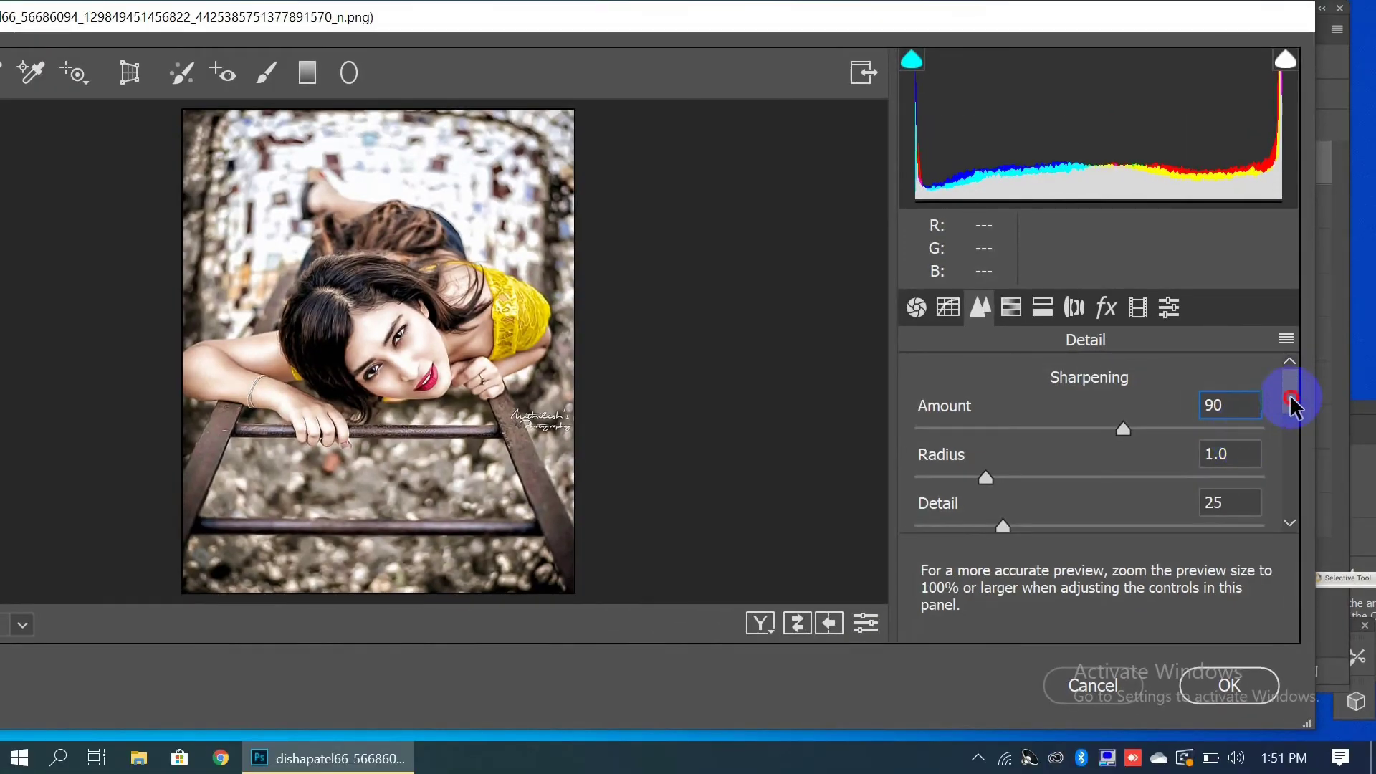
# Set the noise reduction Luminance to 30 and apply the Camera Raw adjustments.
pyautogui.moveTo(1290, 401); pyautogui.dragTo(1292, 454)
pyautogui.click(1207, 437)
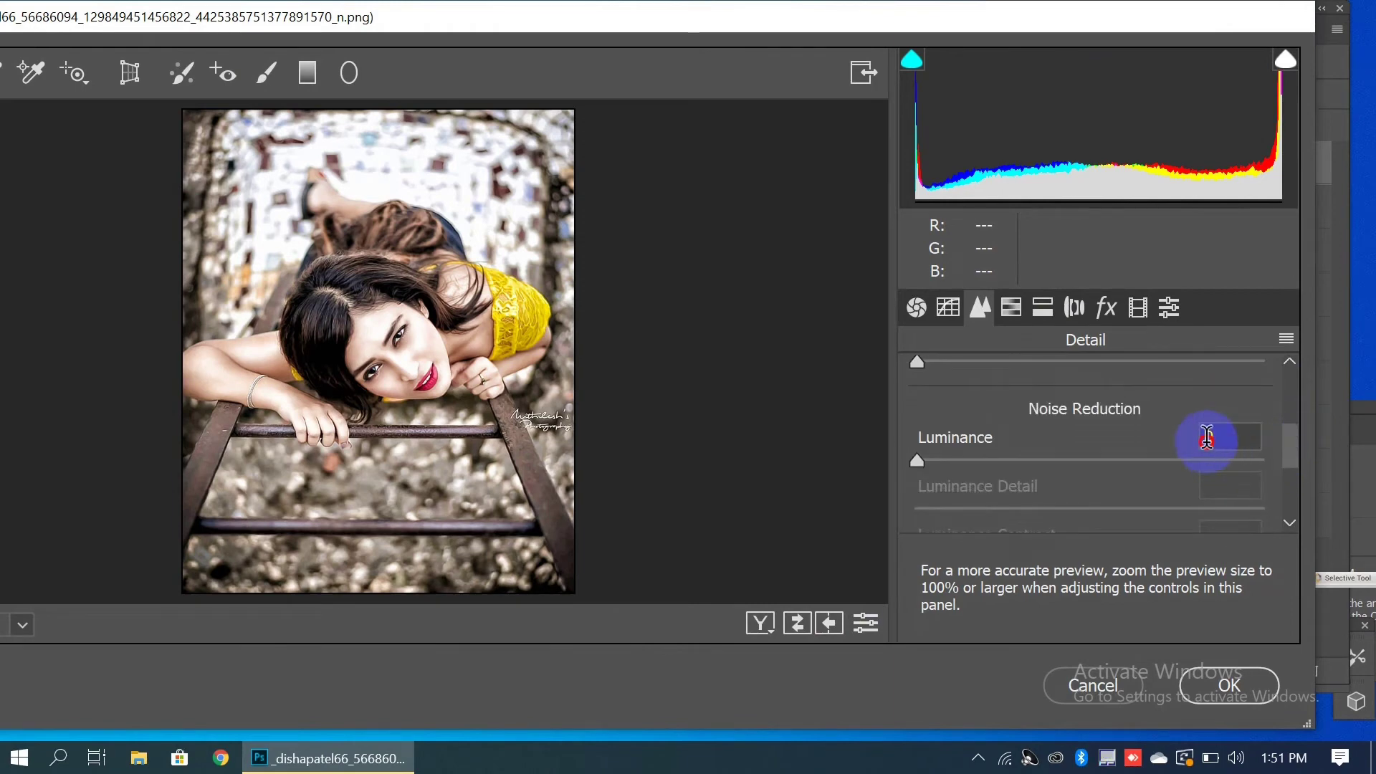
pyautogui.write('30')
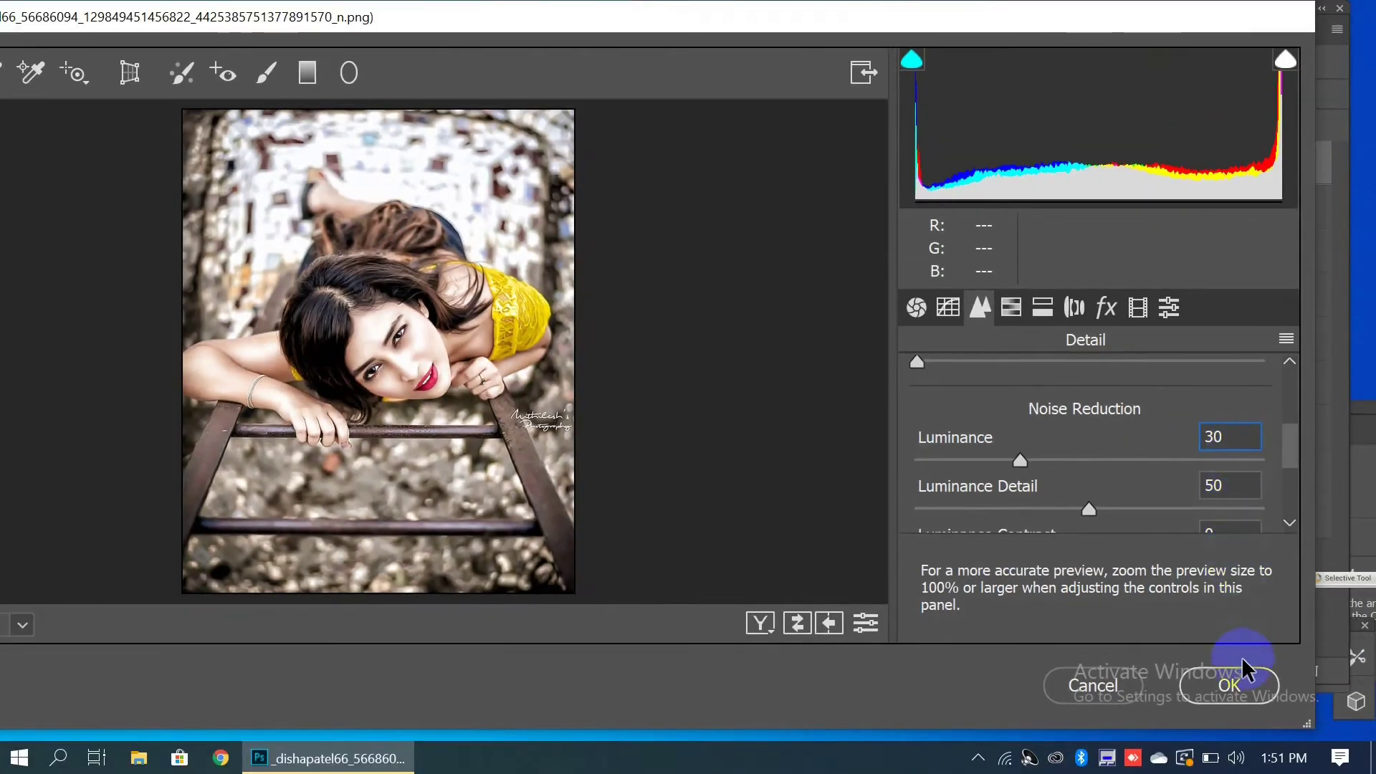
pyautogui.click(1238, 678)
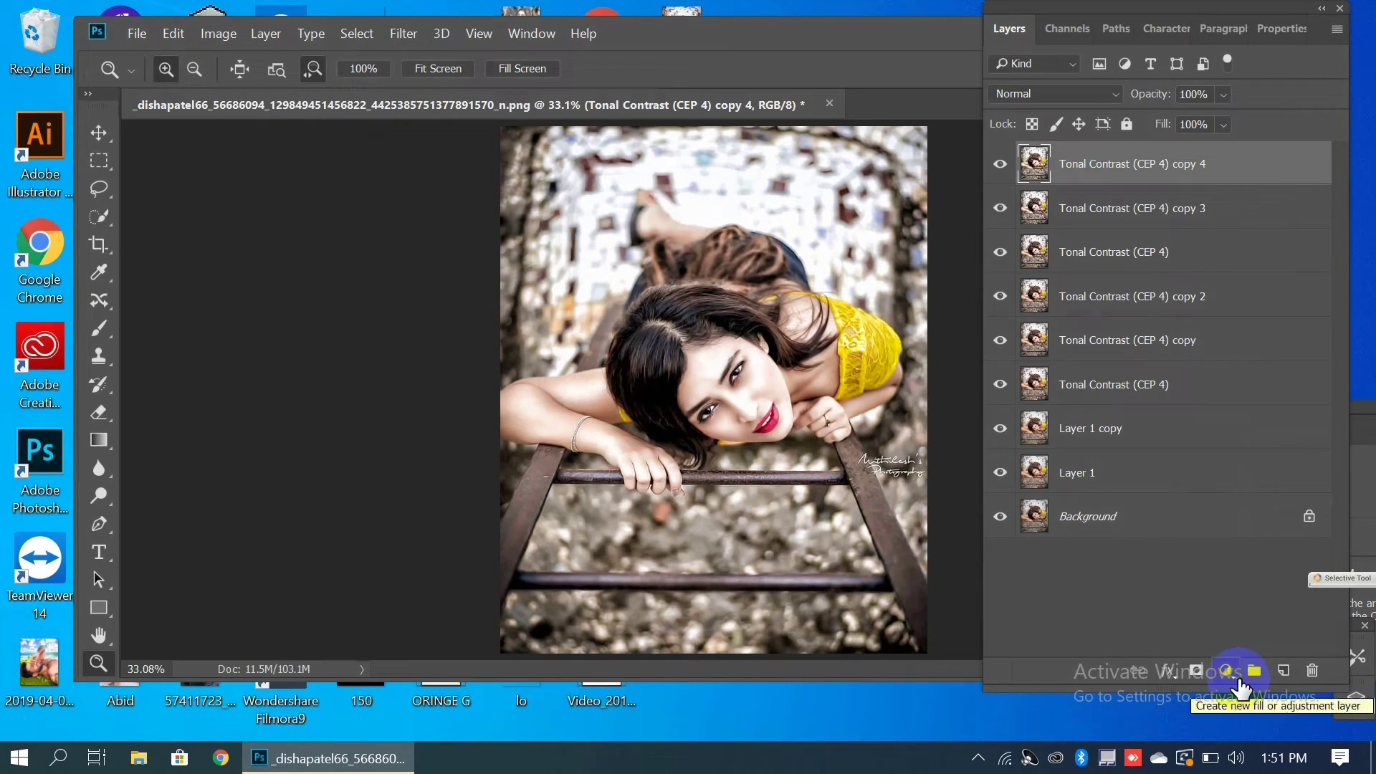
# Duplicate the sharpened layer and apply the SkinFiner filter to the copy with its preset settings.
pyautogui.hotkey('ctrl', 'j')
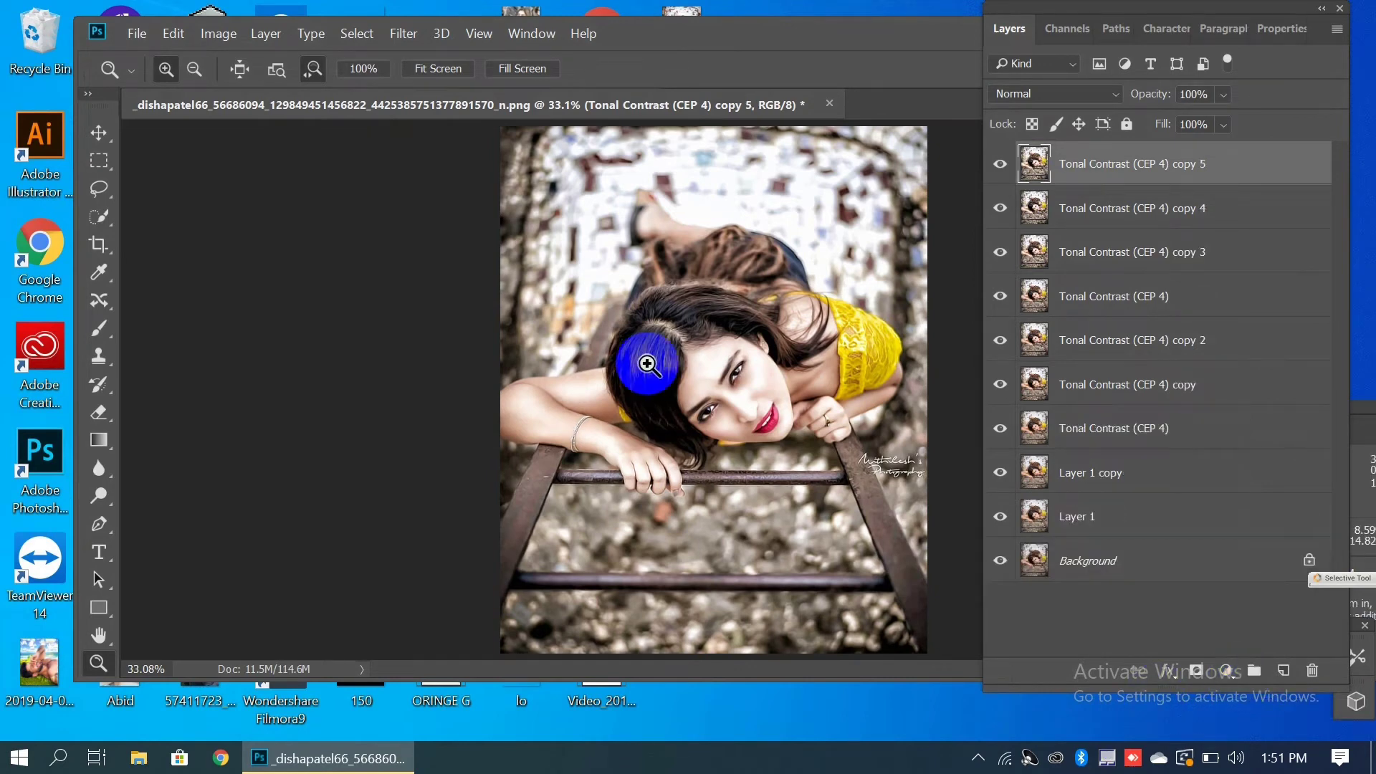
pyautogui.click(408, 30)
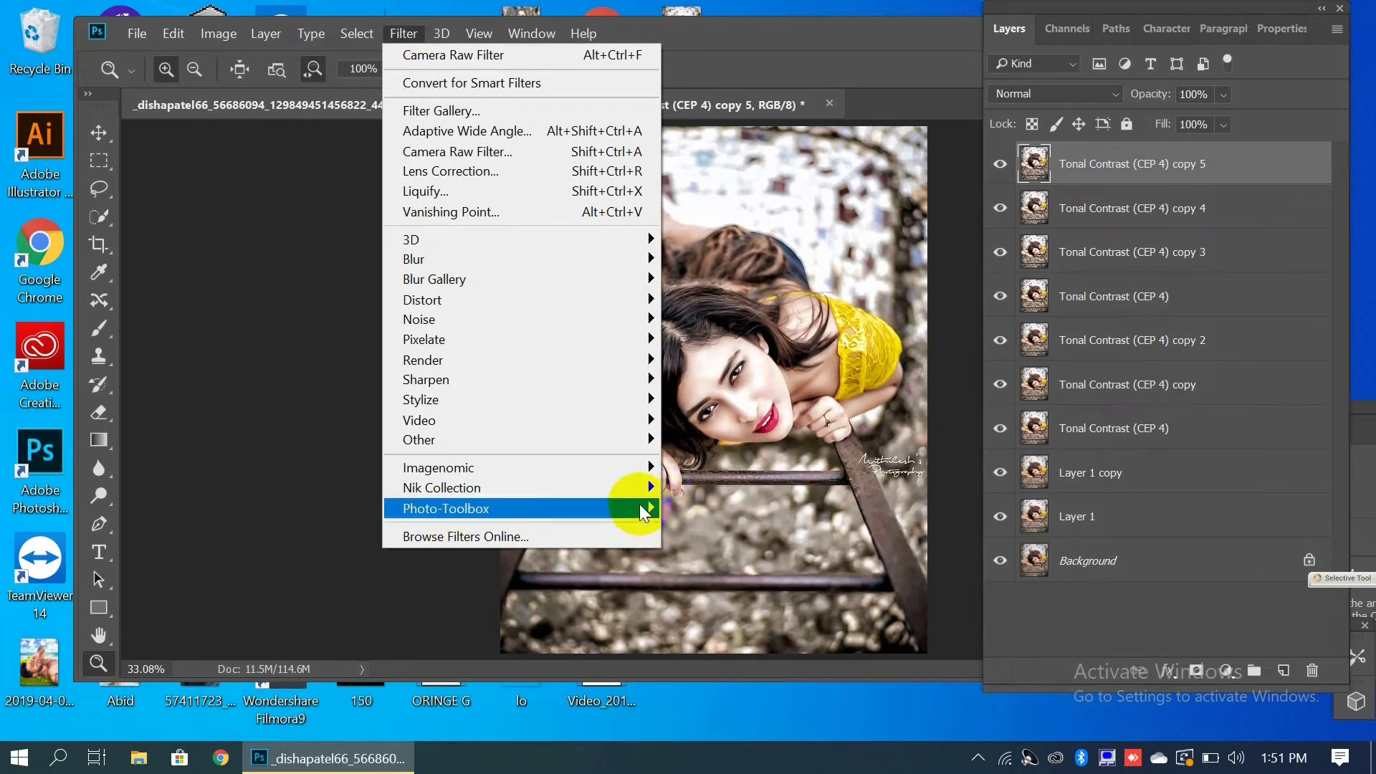
pyautogui.moveTo(640, 501)
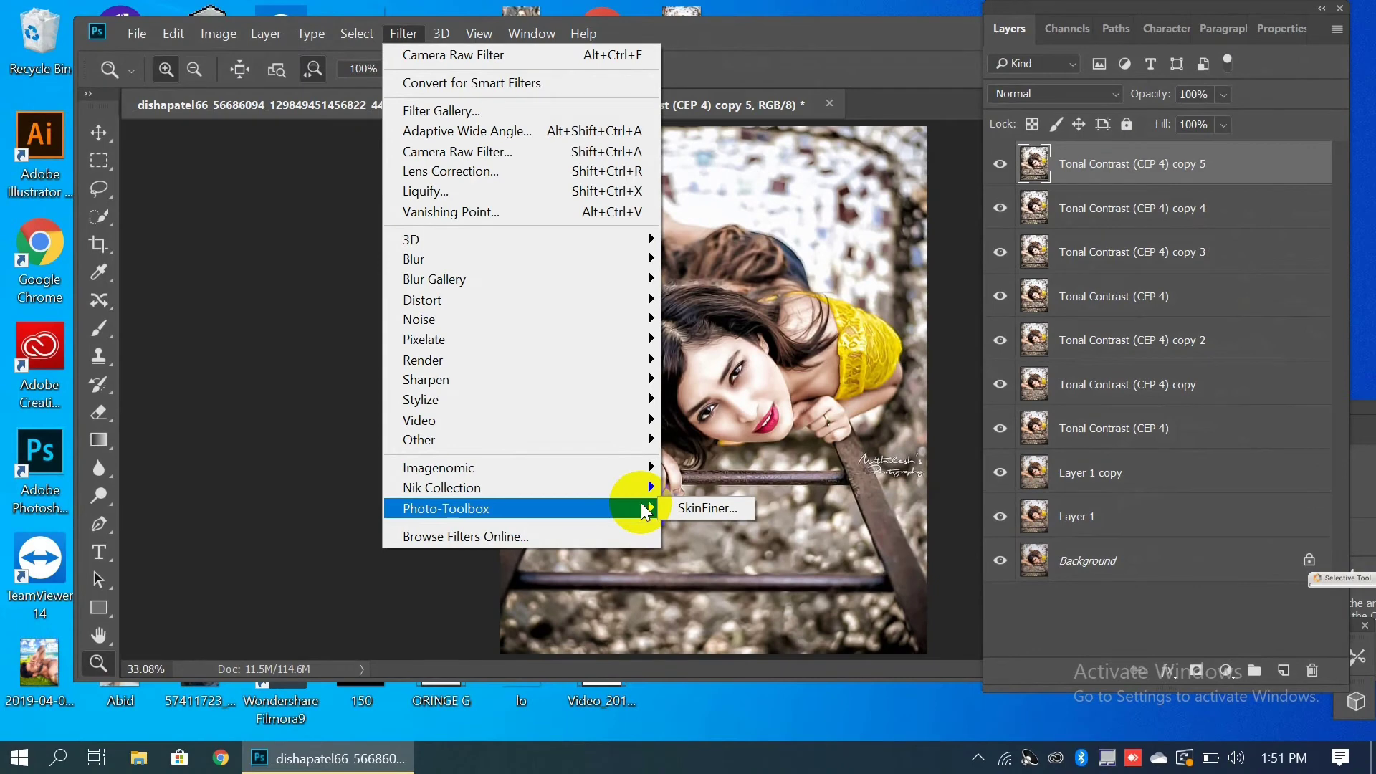
pyautogui.click(688, 505)
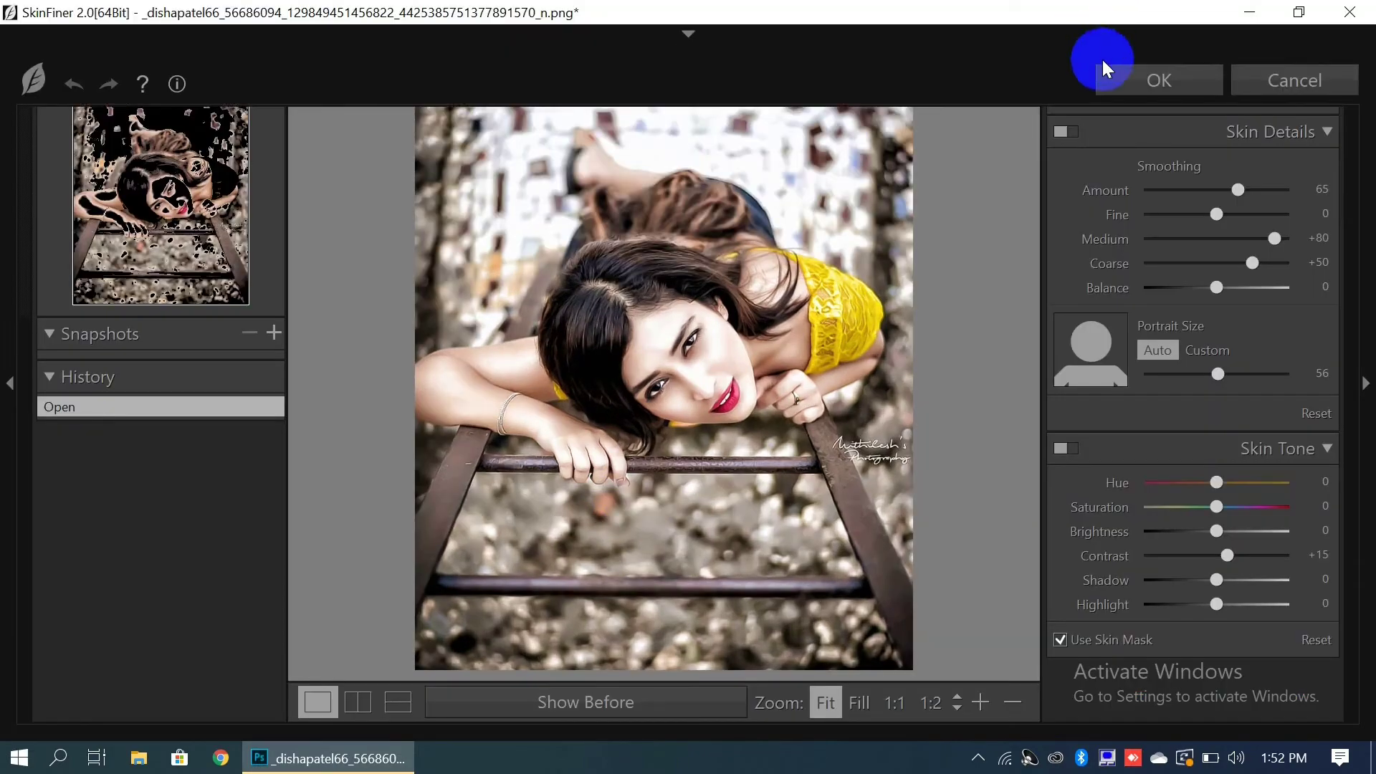
pyautogui.click(1118, 75)
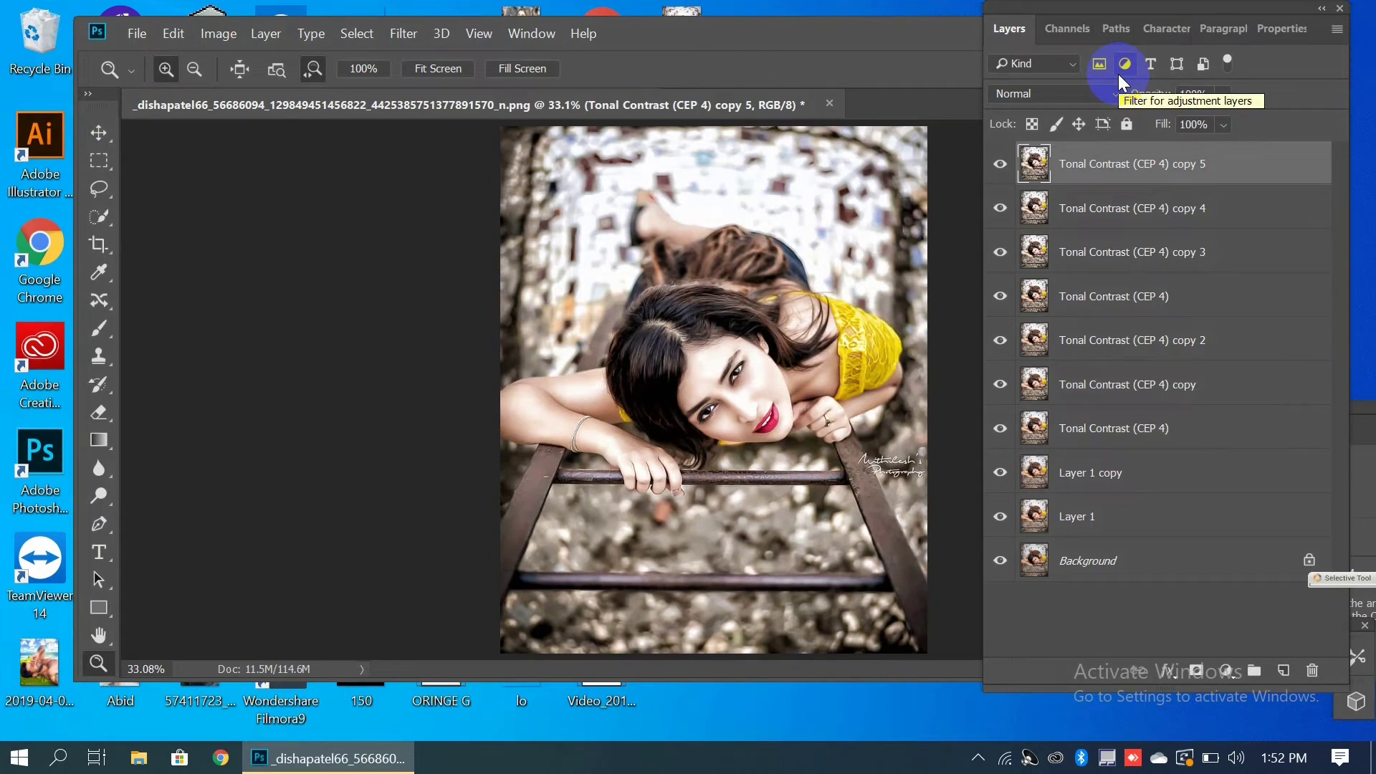
# Duplicate the skin-smoothed layer and draw a thin horizontal rectangle shape about 1917 x 17 px between the two ladder rungs.
pyautogui.hotkey('ctrl', 'j')
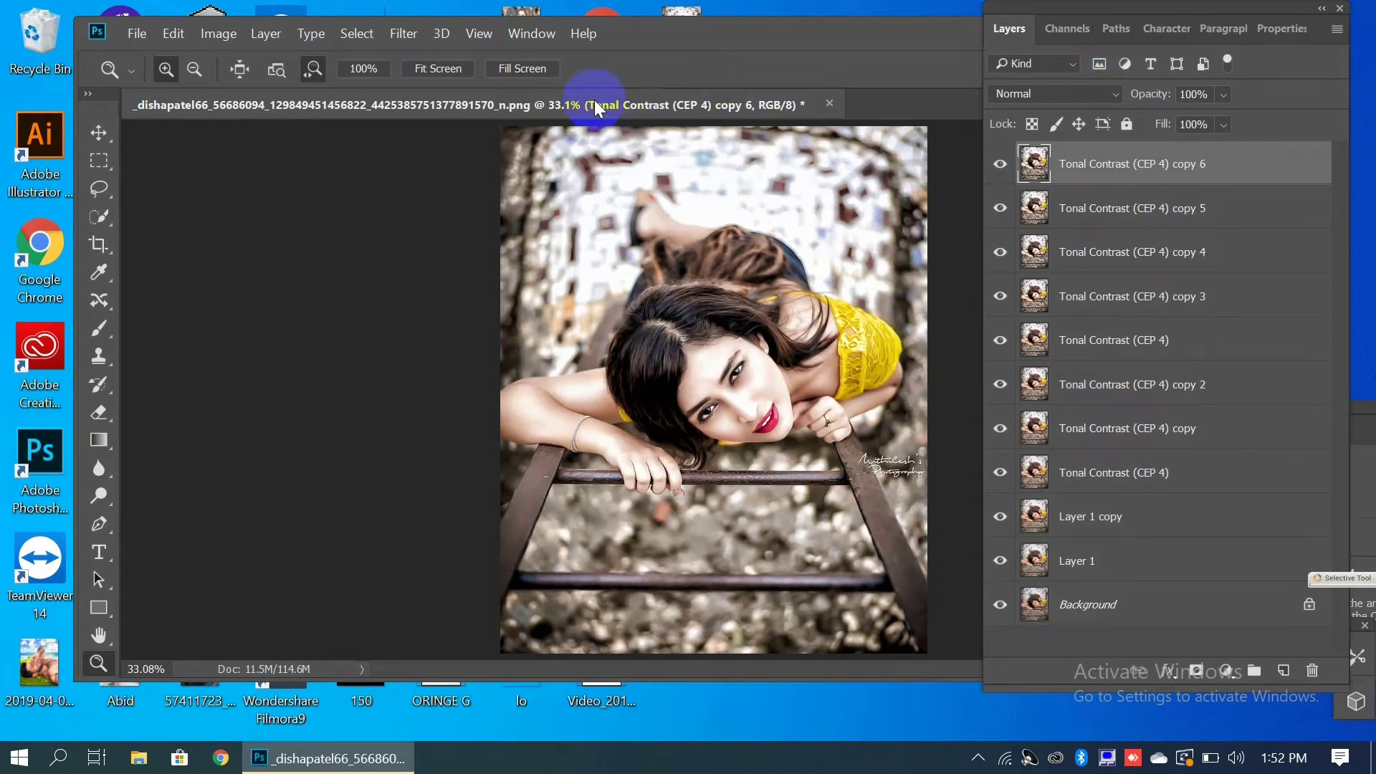
pyautogui.click(386, 34)
pyautogui.click(99, 607)
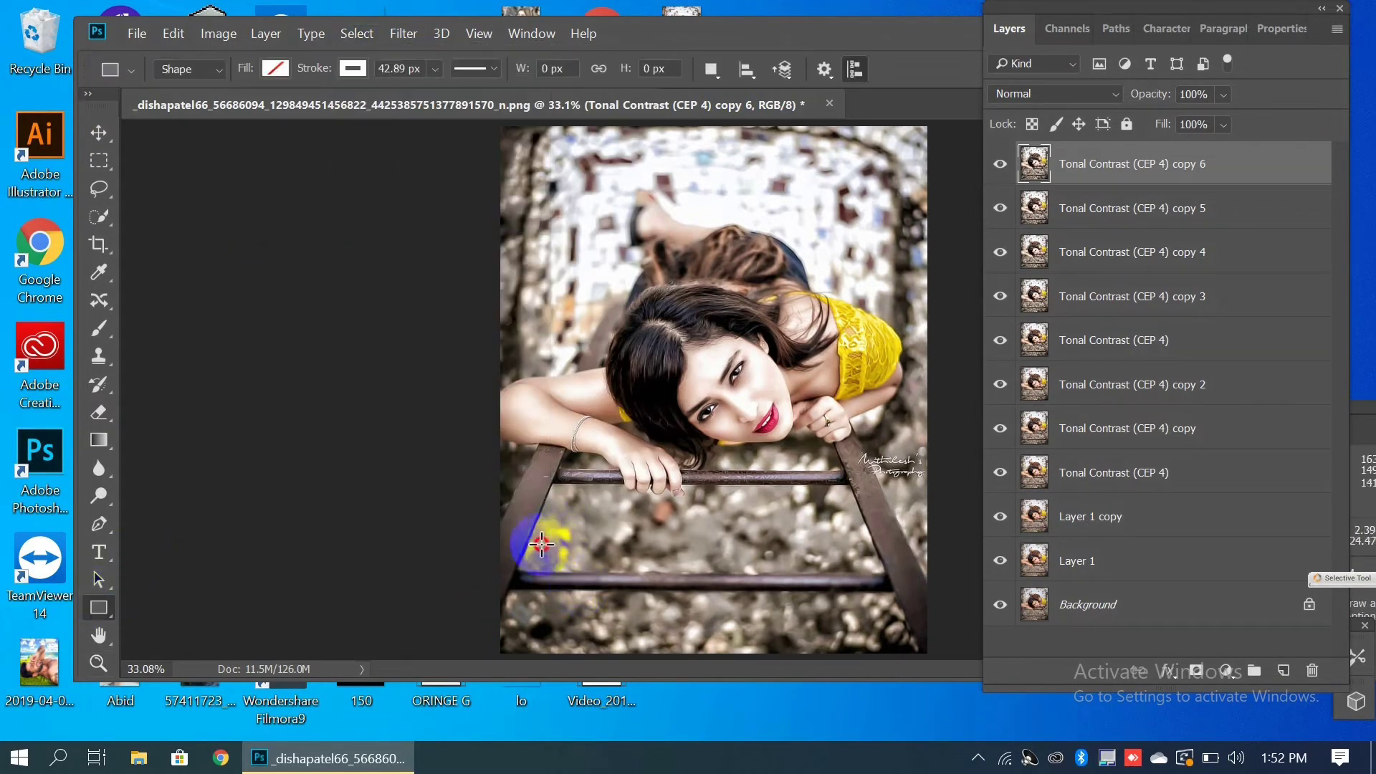
pyautogui.moveTo(541, 544); pyautogui.dragTo(992, 541)
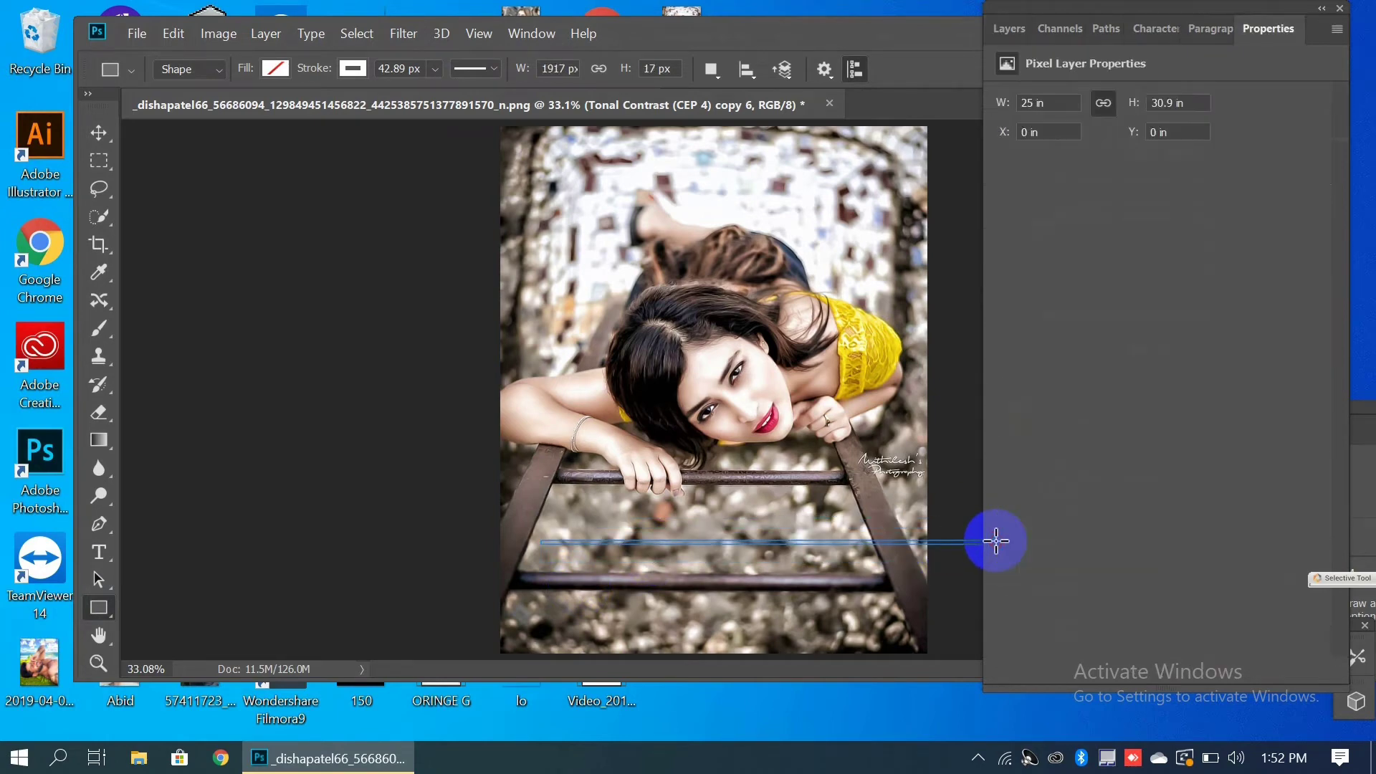
# Set the new rectangle layer's blend mode to Overlay.
pyautogui.click(996, 30)
pyautogui.click(1018, 94)
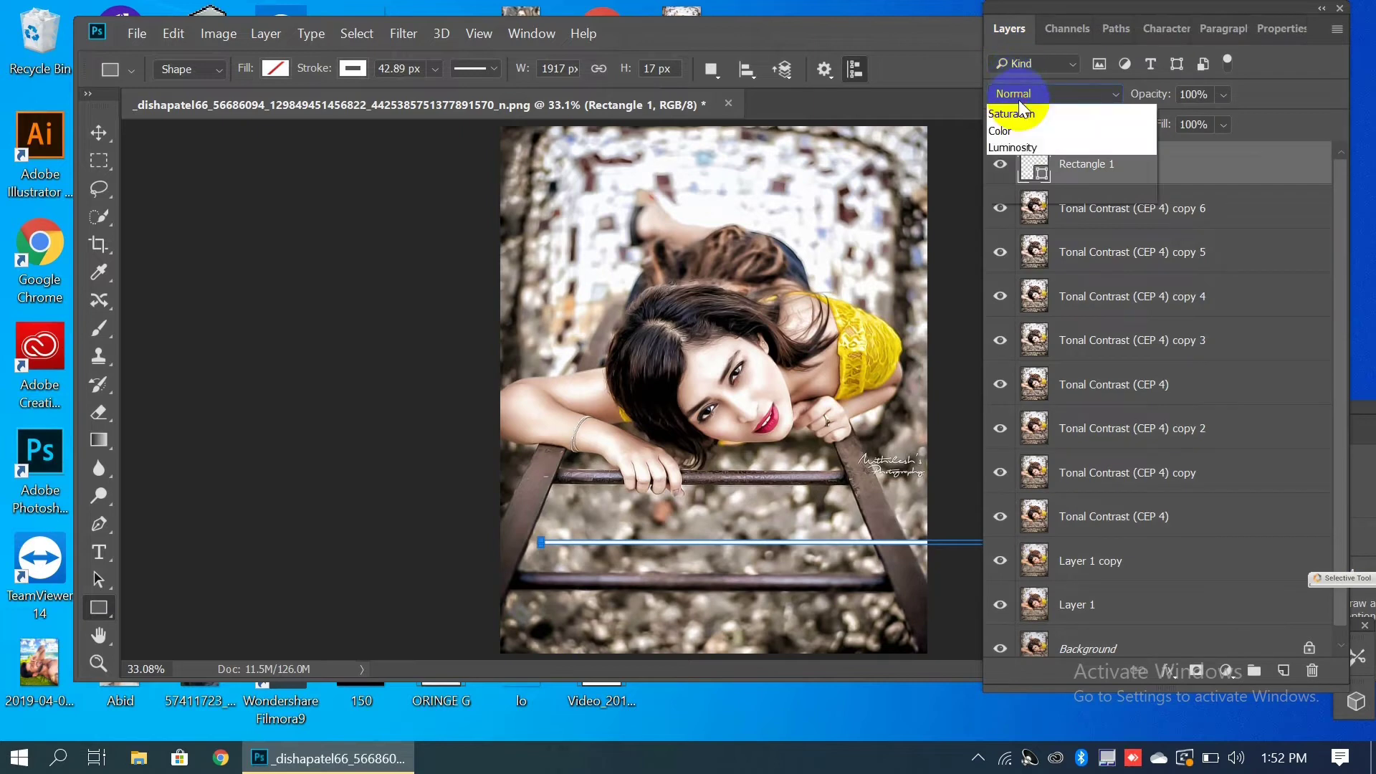
pyautogui.click(1020, 358)
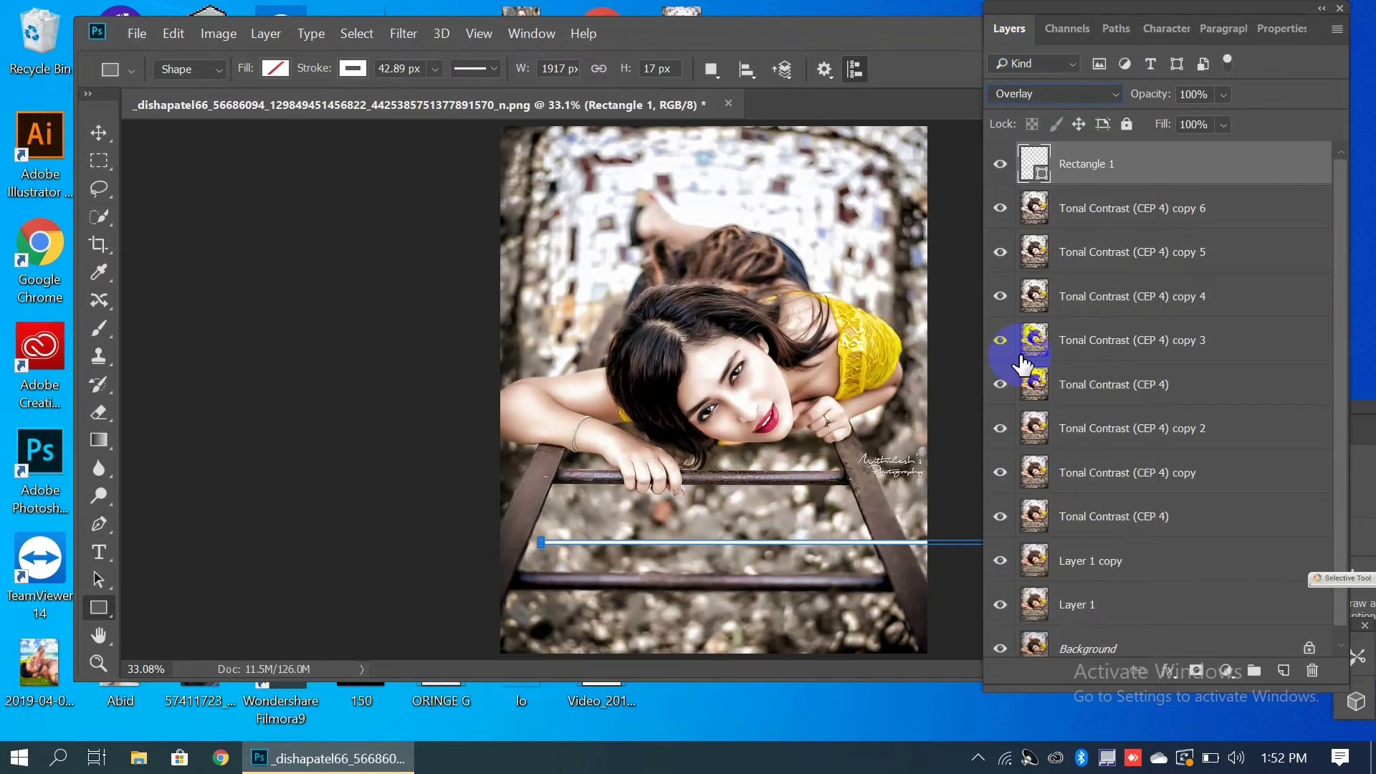
pyautogui.click(865, 448)
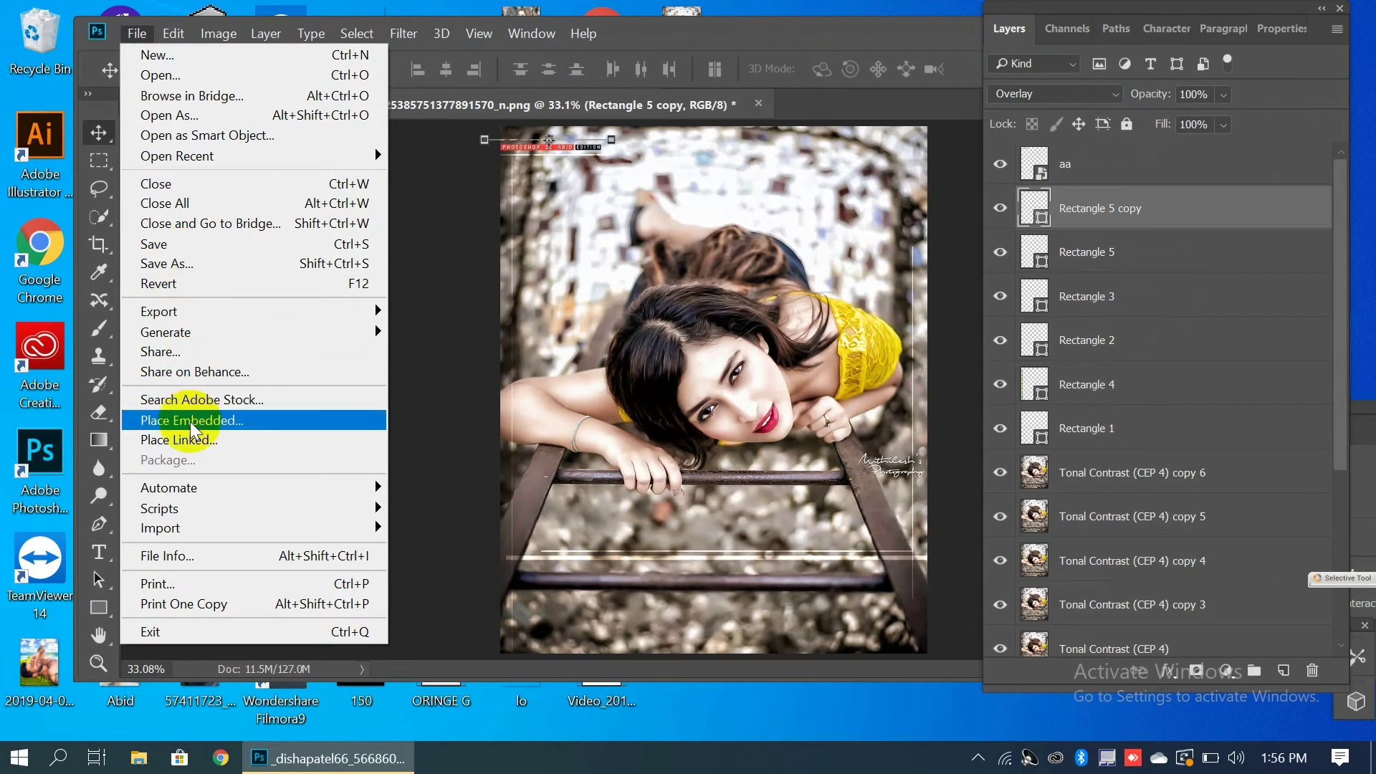
# Place the "BELIEVE IN YOURSELF!" quote image as embedded, scale it to about 133% and centre it horizontally near the photo's lower edge.
pyautogui.click(191, 422)
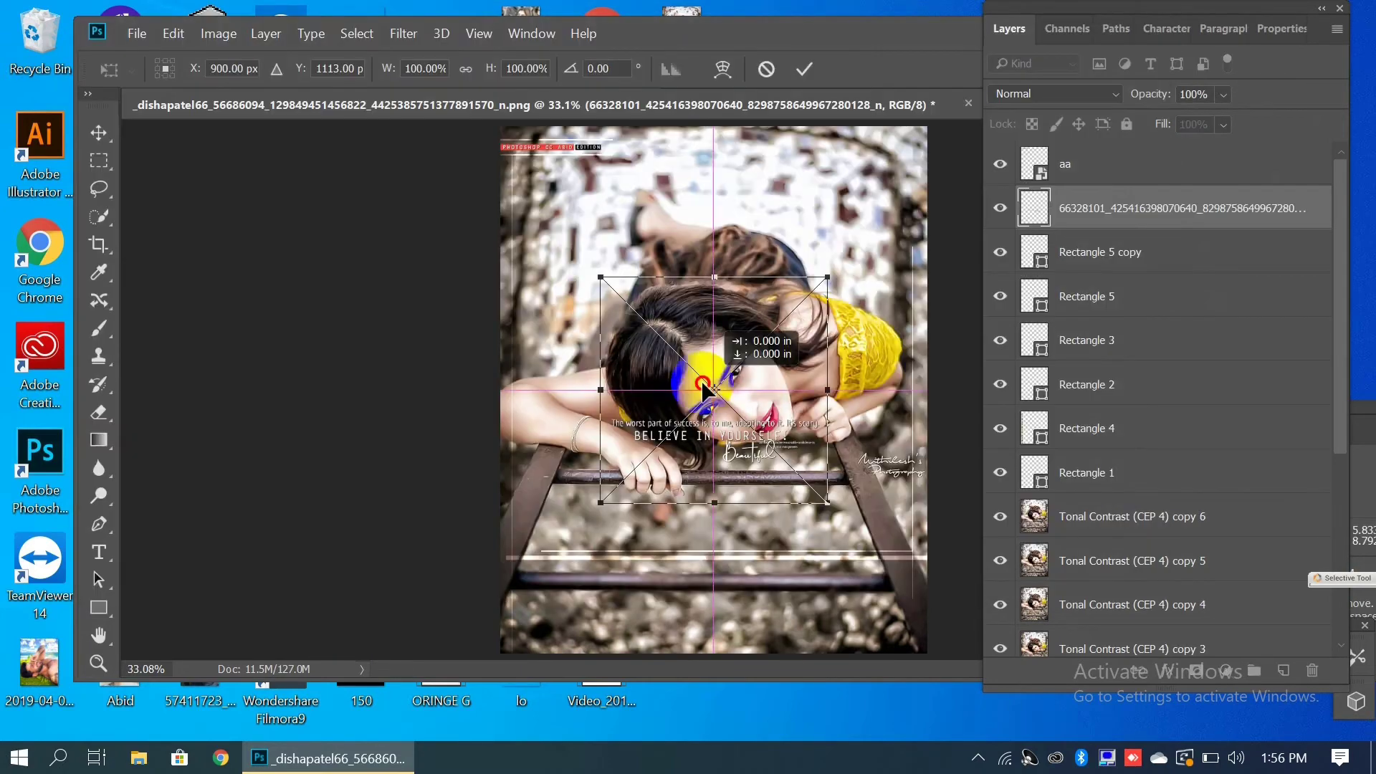
pyautogui.moveTo(701, 405); pyautogui.dragTo(653, 334)
pyautogui.moveTo(768, 459); pyautogui.dragTo(829, 522)
pyautogui.moveTo(670, 301); pyautogui.dragTo(707, 463)
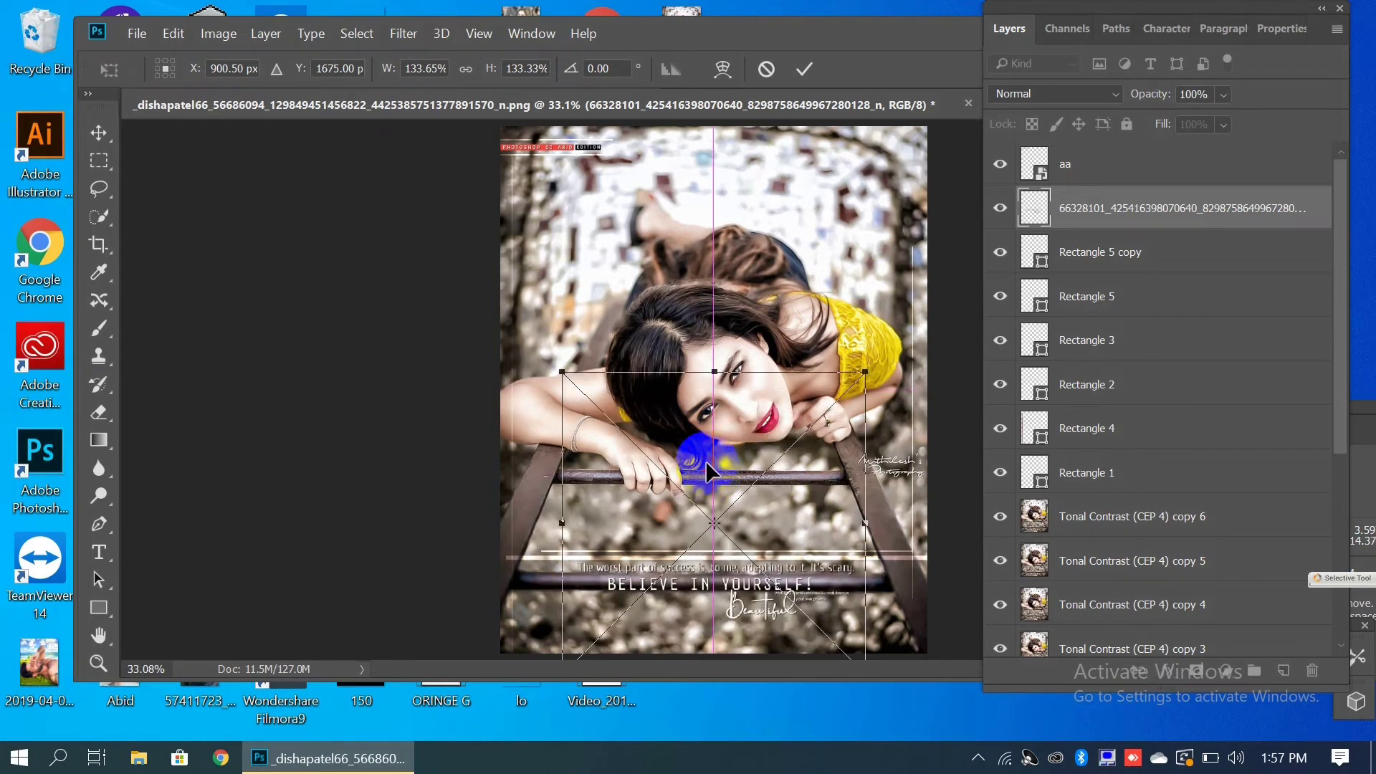
pyautogui.click(804, 69)
# Set the placed quote layer's blend mode to Overlay.
pyautogui.click(1091, 91)
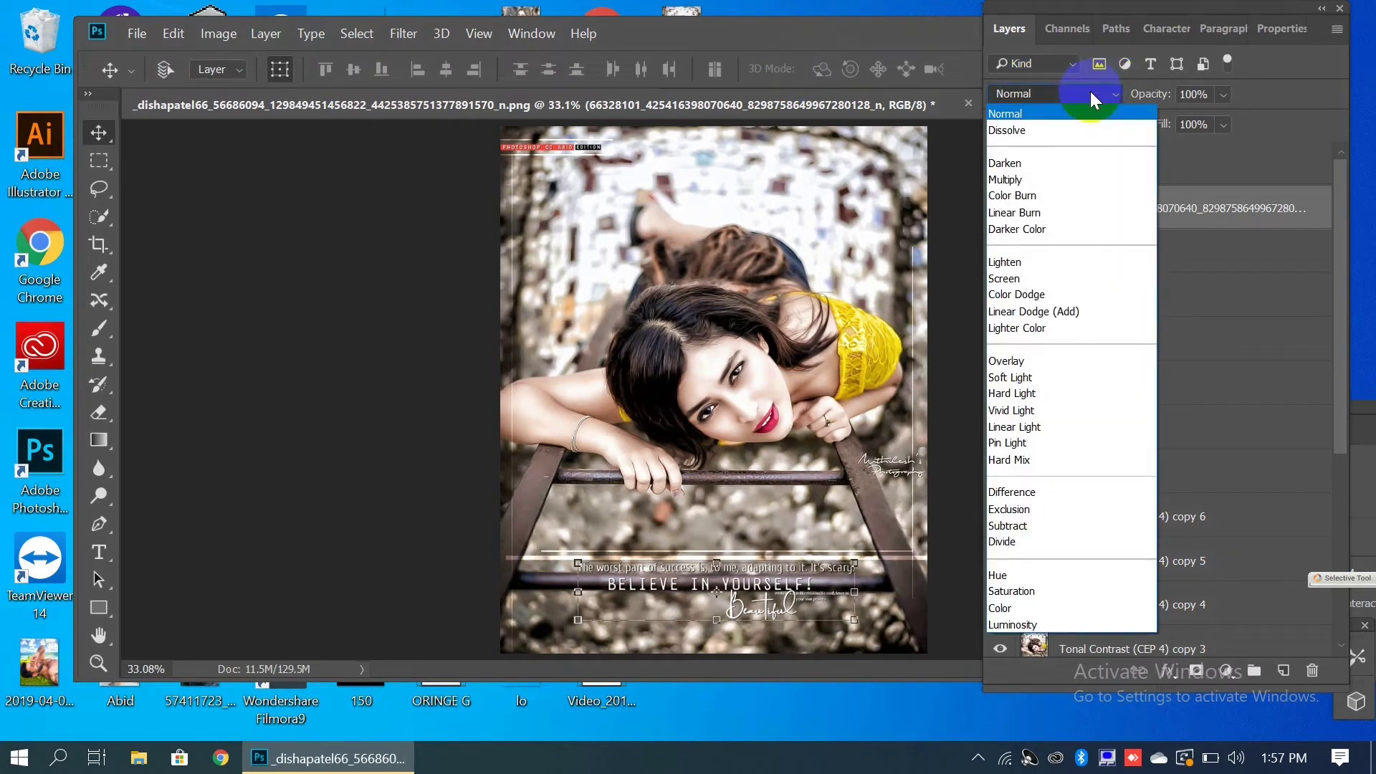
pyautogui.click(1053, 359)
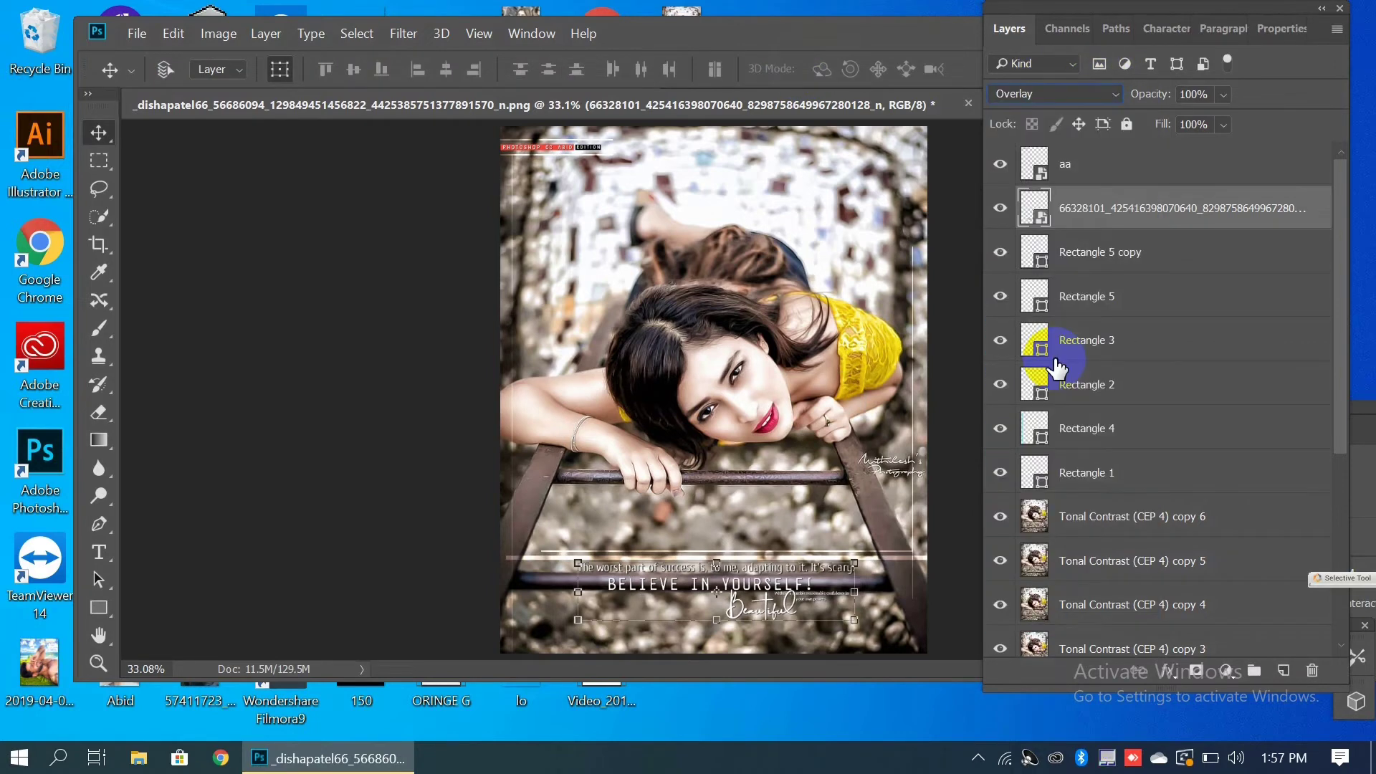
pyautogui.moveTo(1065, 172); pyautogui.dragTo(1099, 191)
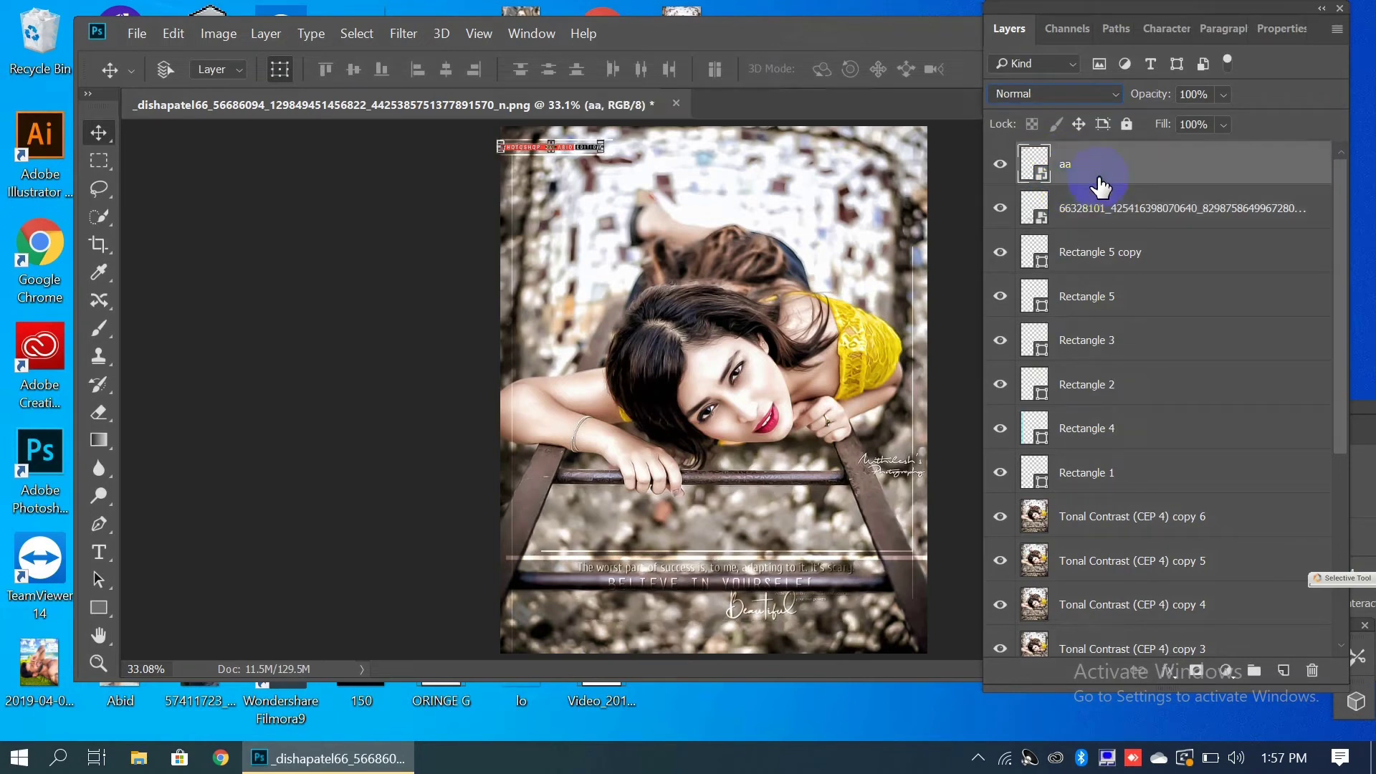
# Duplicate the quote layer and set the copy to Normal blend mode at 29% opacity.
pyautogui.click(1101, 193)
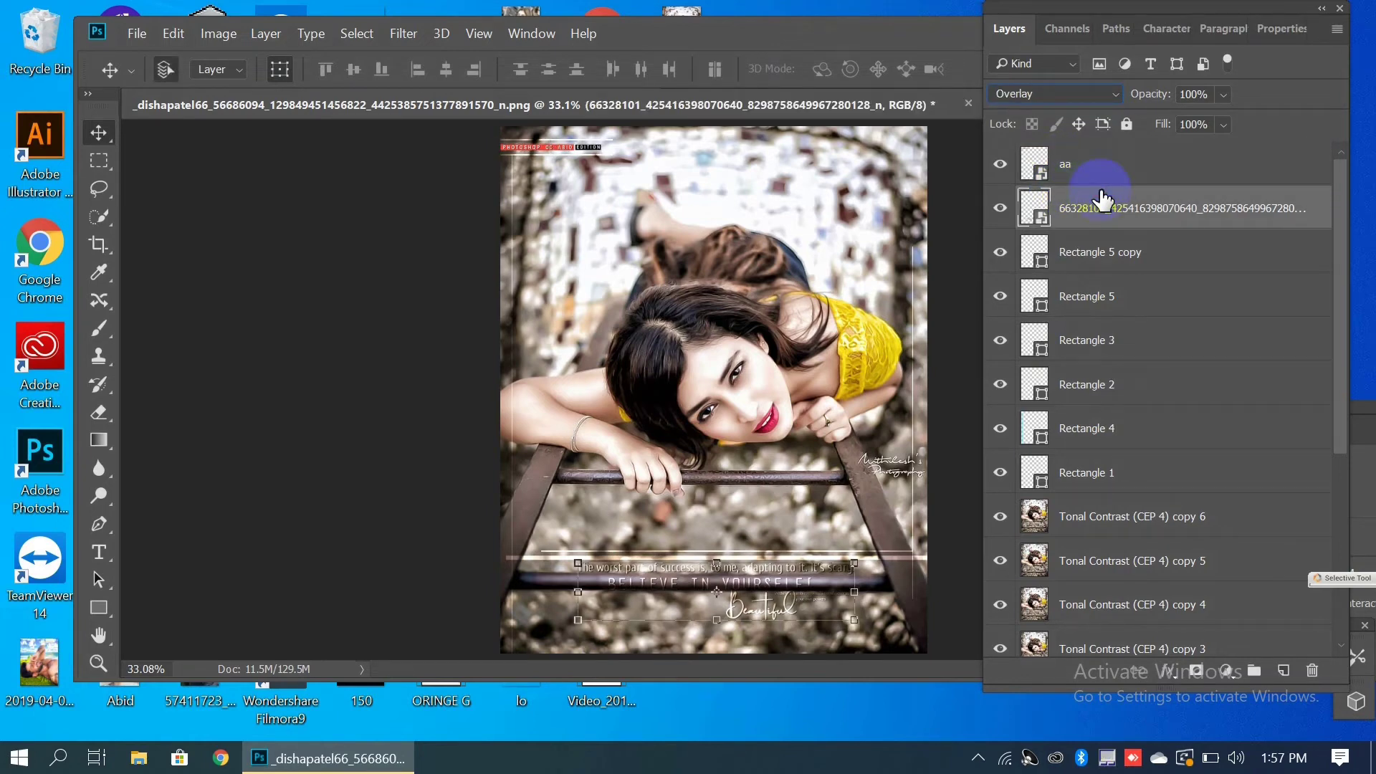
pyautogui.hotkey('ctrl', 'j')
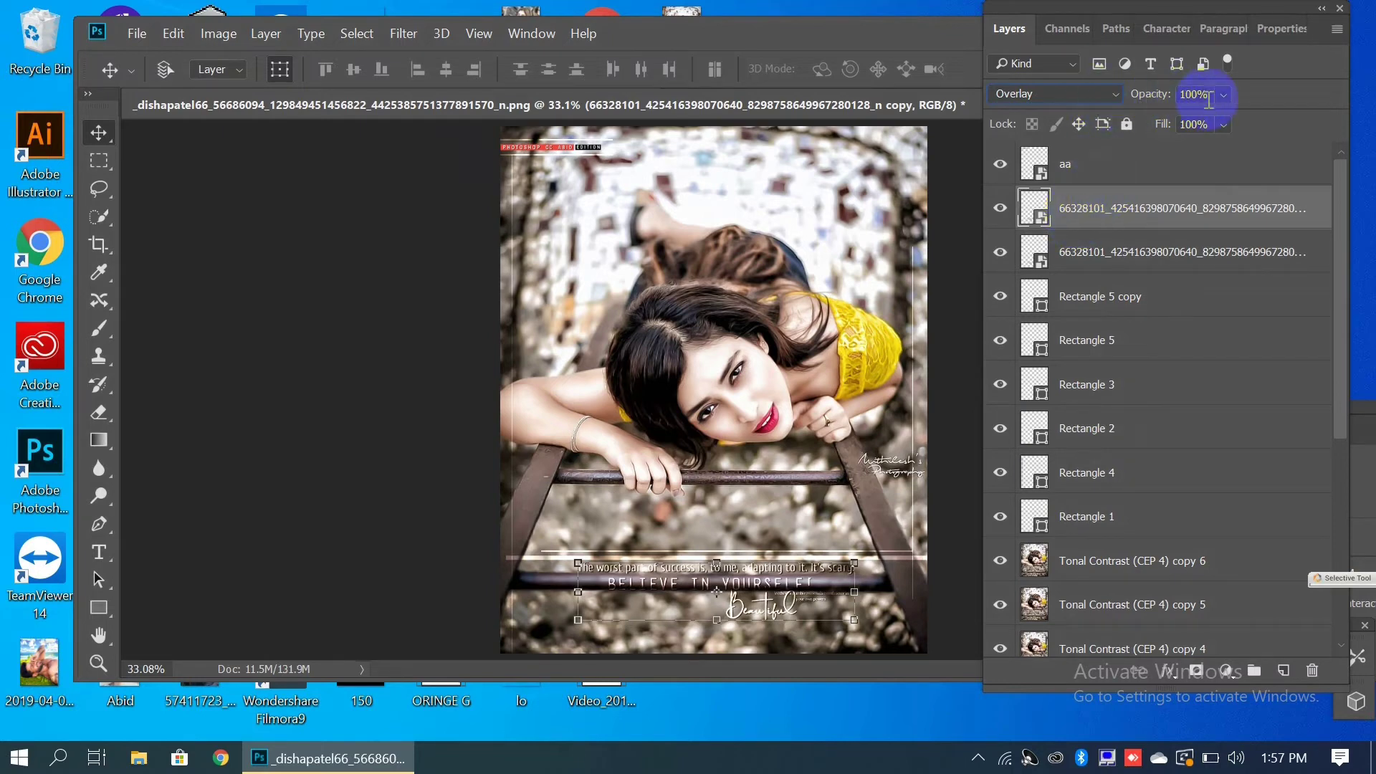
pyautogui.click(1116, 100)
pyautogui.click(1094, 110)
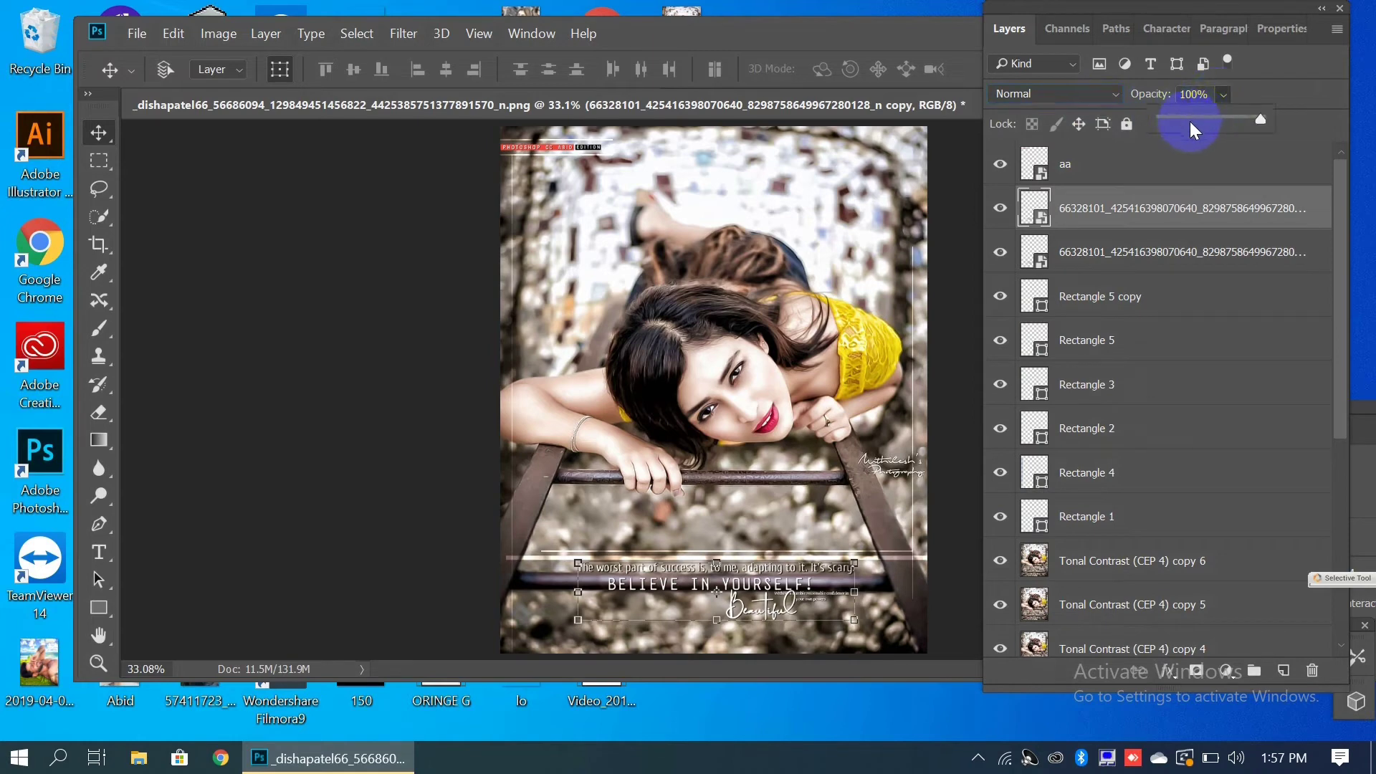
pyautogui.click(1190, 121)
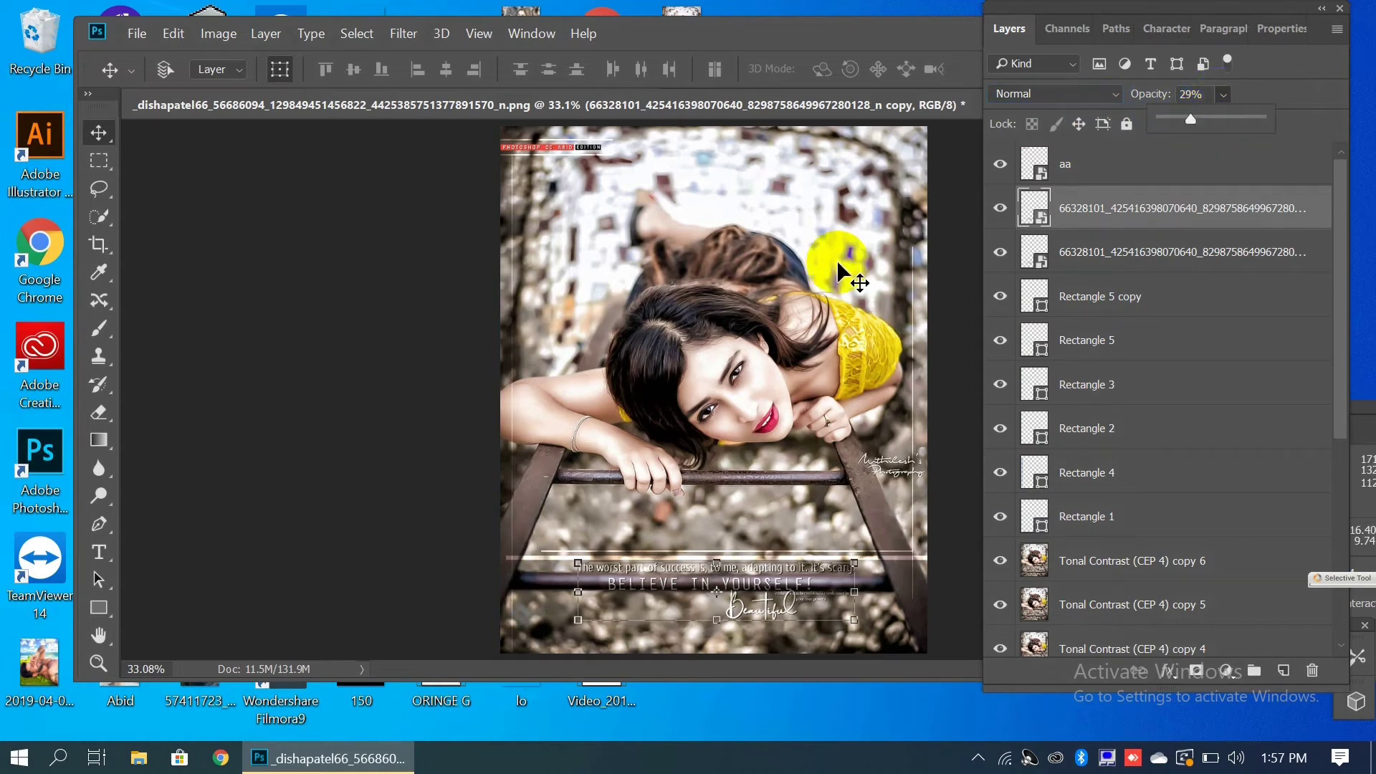
# Add the name as a white title in Brushalot Regular at 358.1 pt above the quote and the horizontal lines.
pyautogui.click(106, 558)
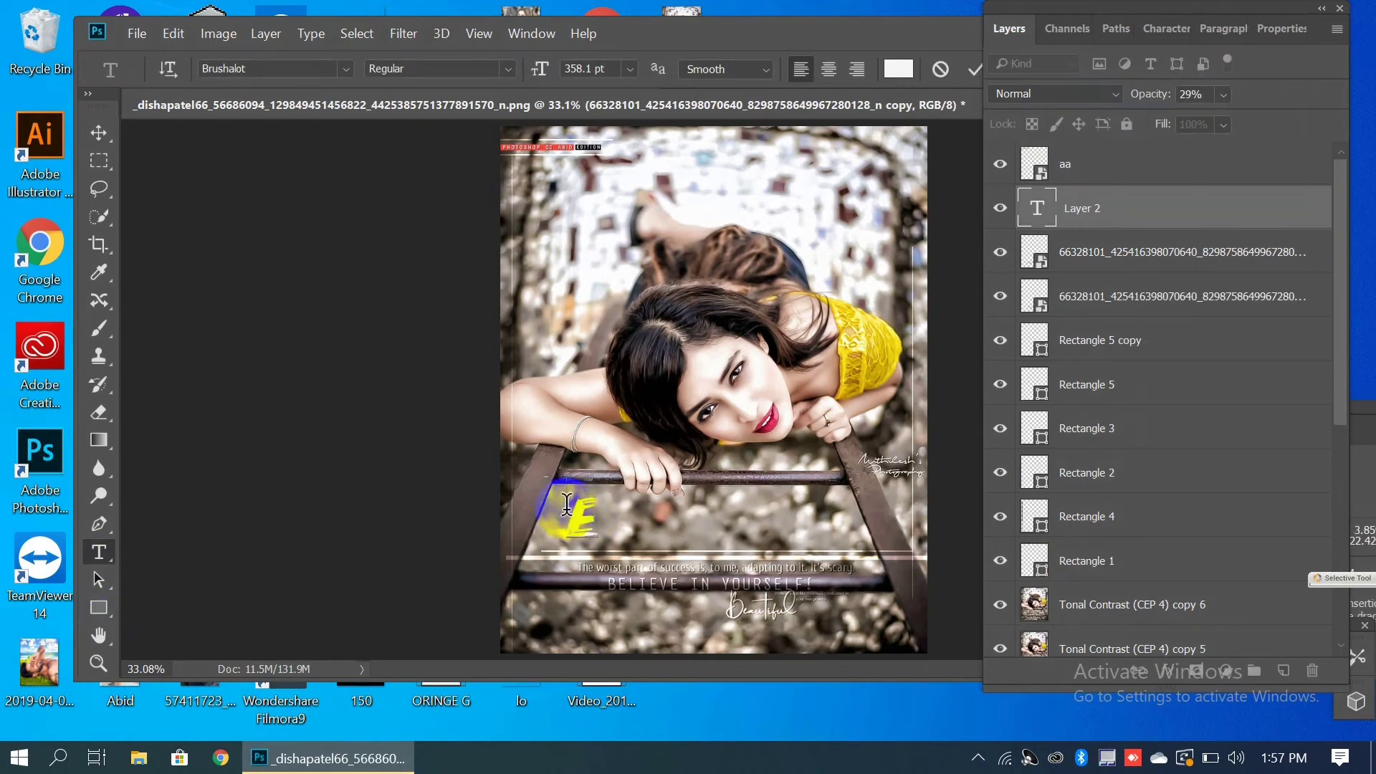
pyautogui.write('MAN')
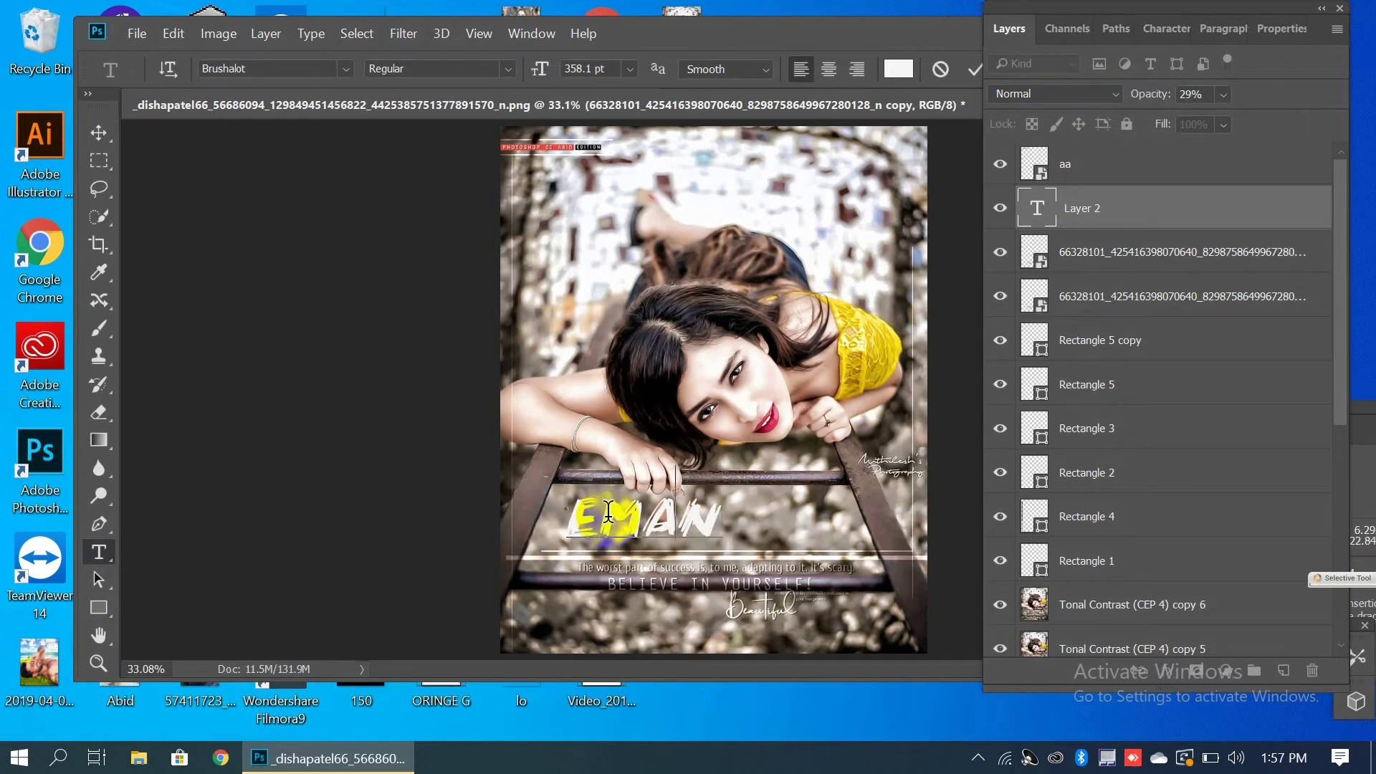
pyautogui.press('BackSpace')
pyautogui.write('AN')
pyautogui.click(287, 434)
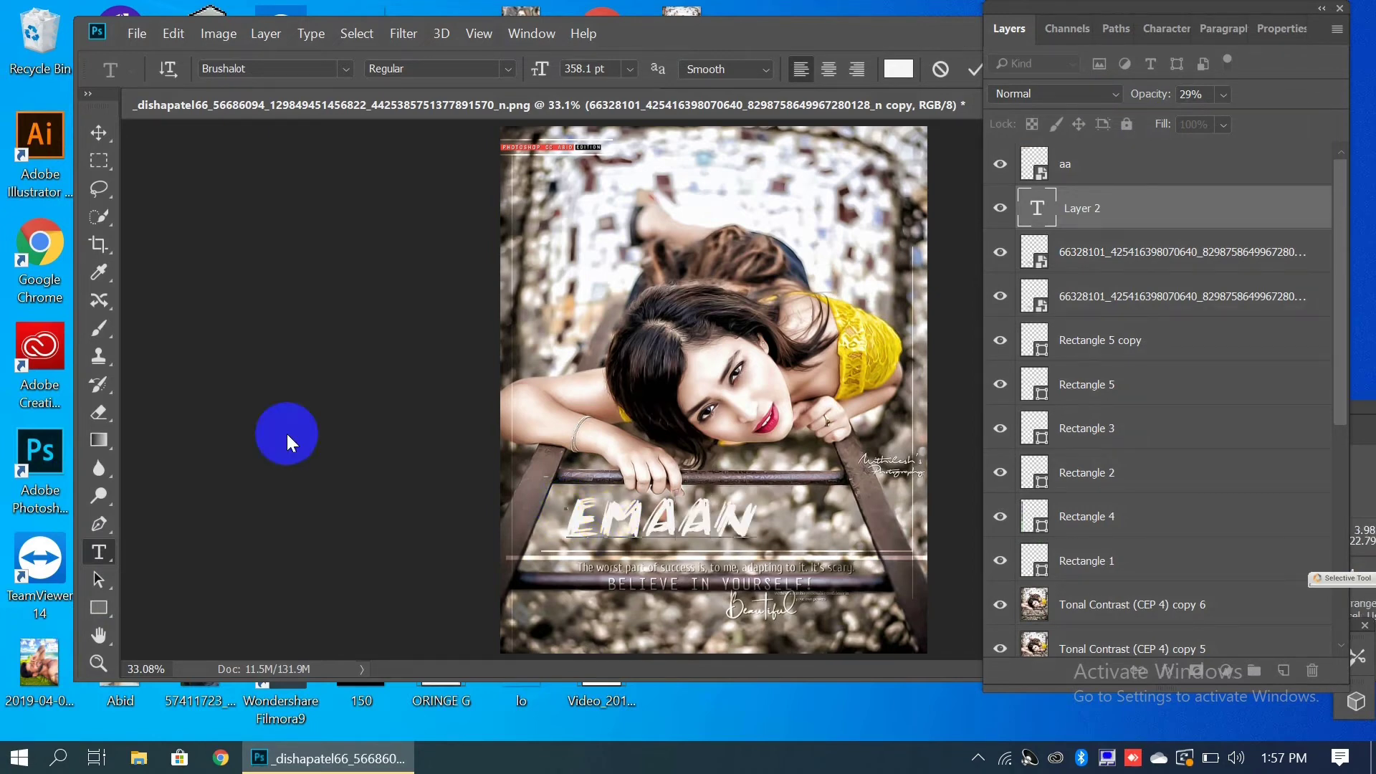
pyautogui.click(98, 133)
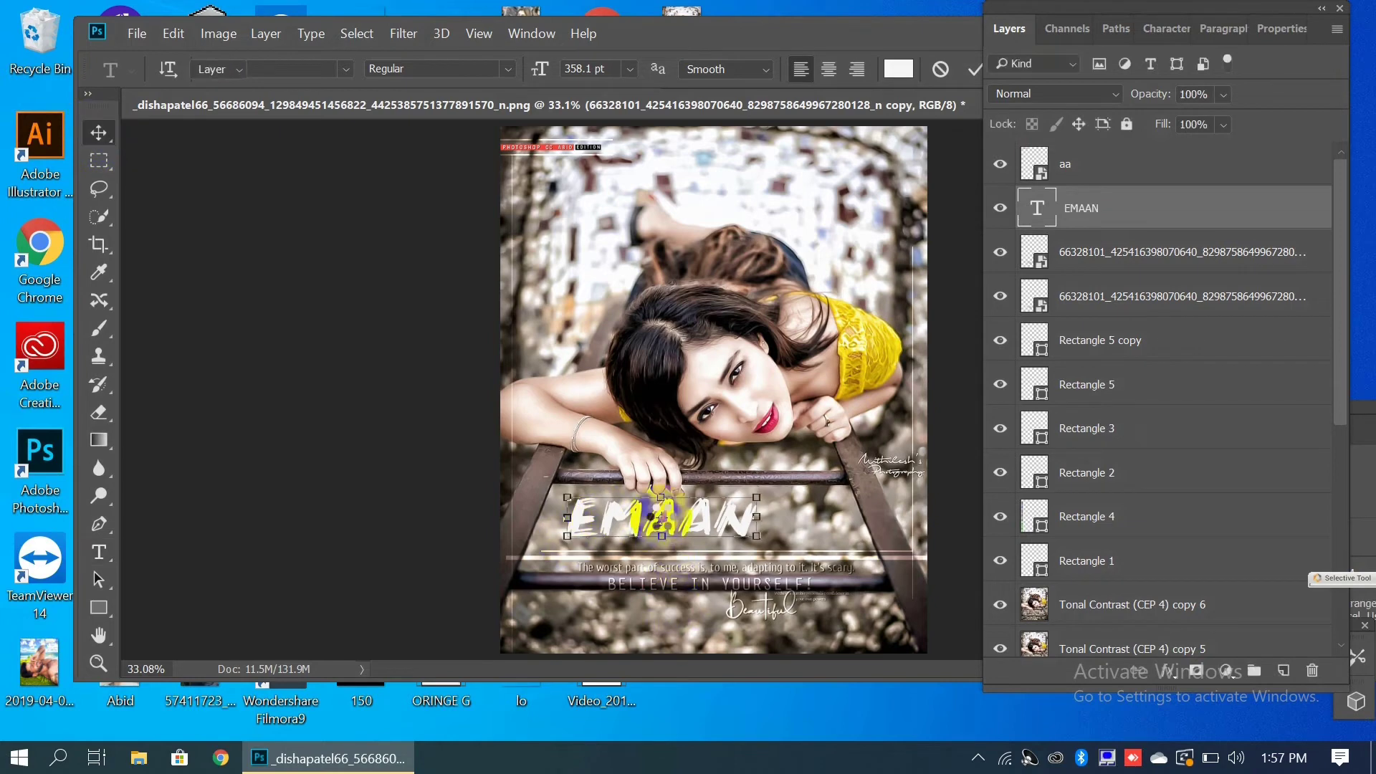
# Enlarge the title text to about 159% and position it between the ladder rungs, just above the horizontal lines.
pyautogui.click(661, 510)
pyautogui.moveTo(661, 510); pyautogui.dragTo(858, 494)
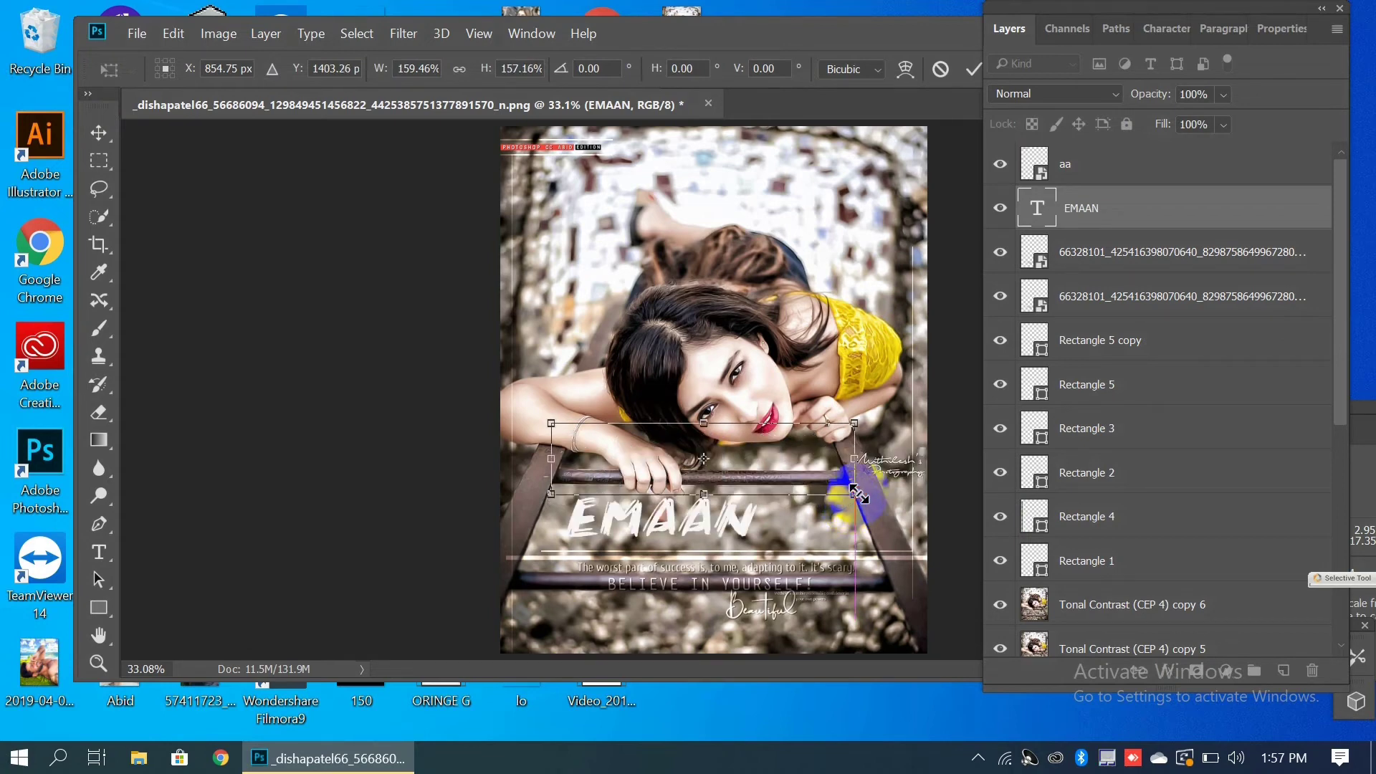
pyautogui.click(98, 132)
pyautogui.click(671, 309)
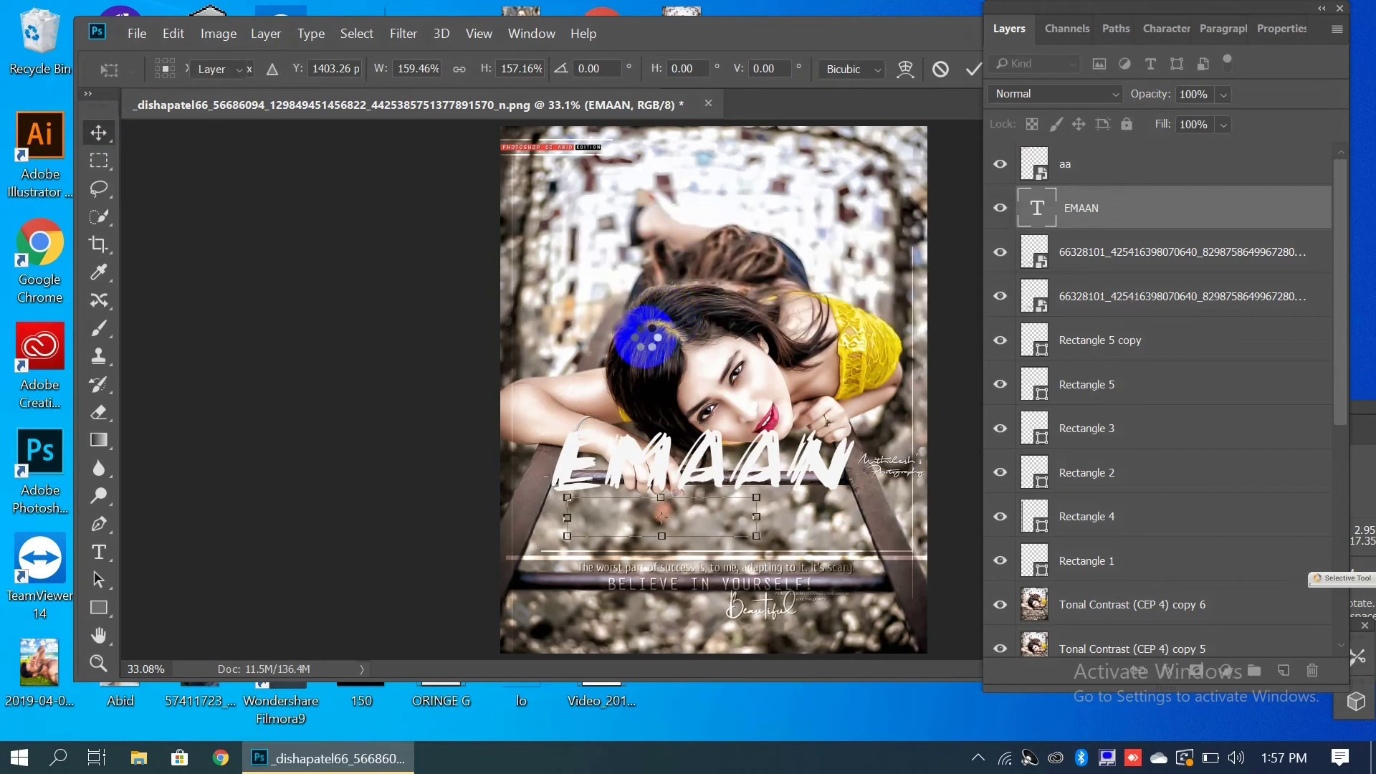
pyautogui.moveTo(632, 342); pyautogui.dragTo(635, 398)
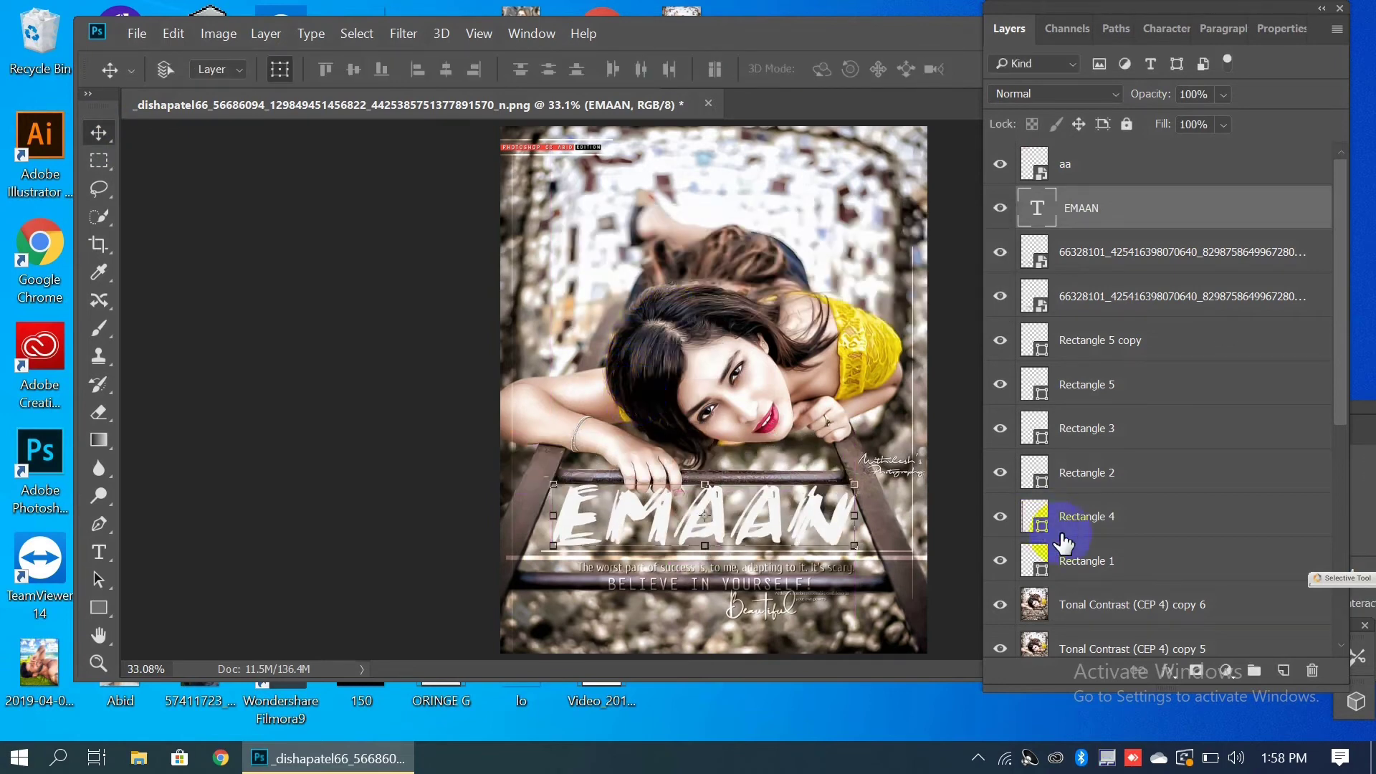
# Set the large white title layer's fill opacity to 0% in its blending options.
pyautogui.click(1161, 670)
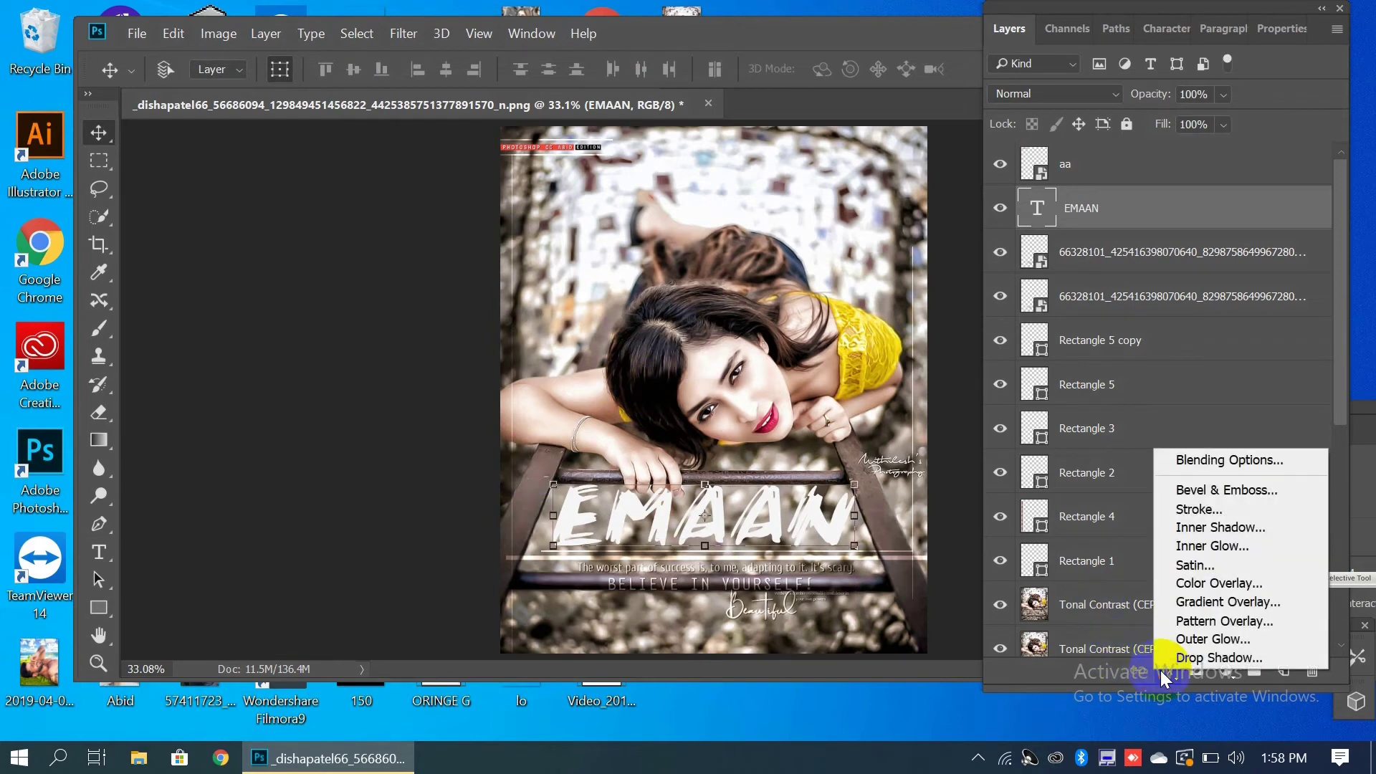
pyautogui.click(1188, 459)
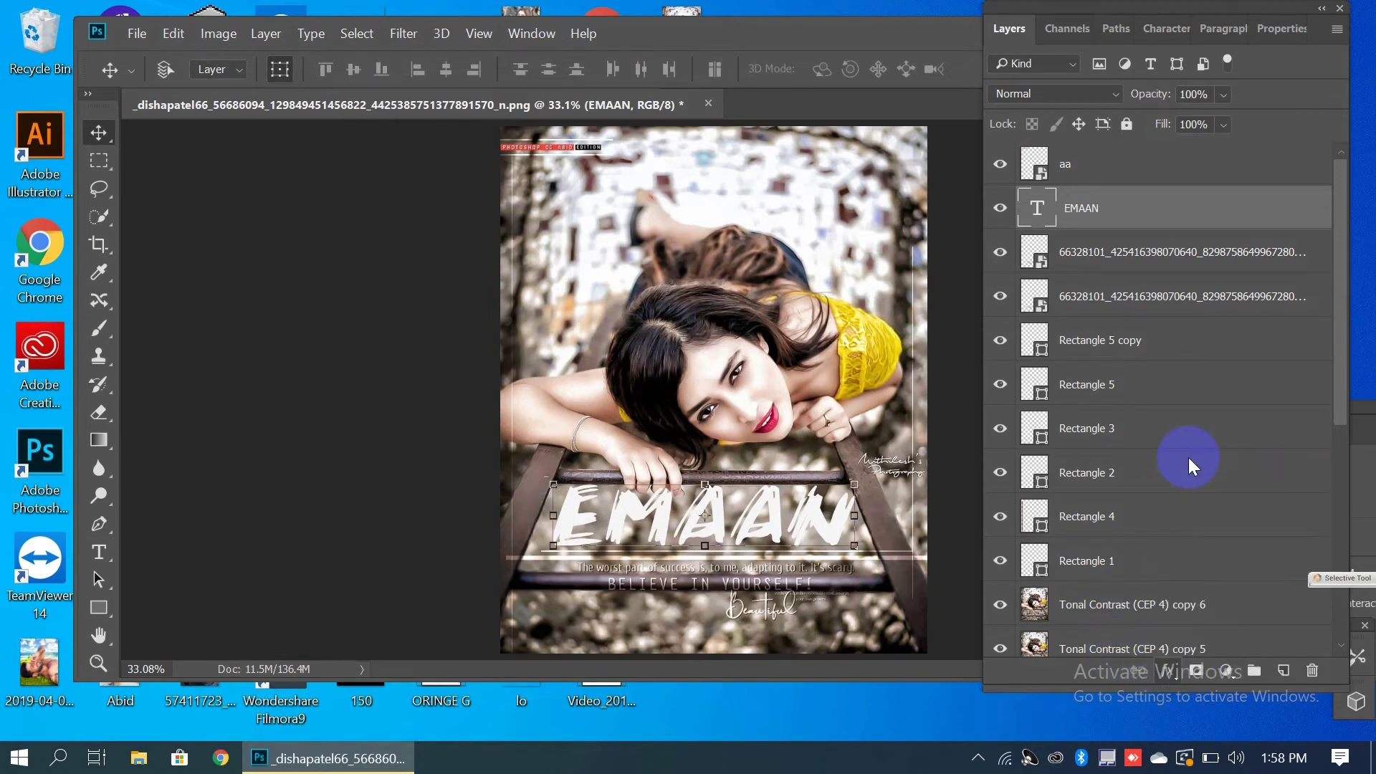
pyautogui.doubleClick(1188, 457)
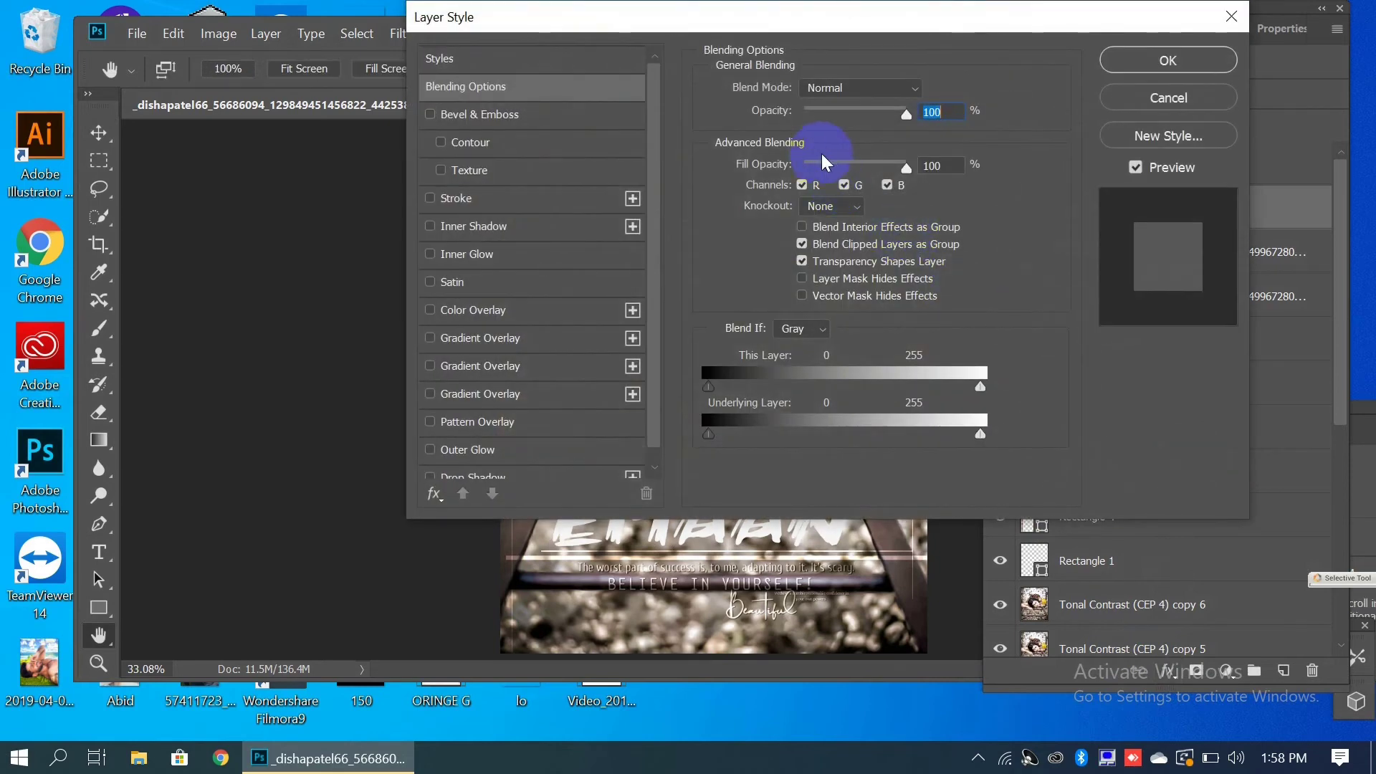
pyautogui.moveTo(823, 164); pyautogui.dragTo(709, 175)
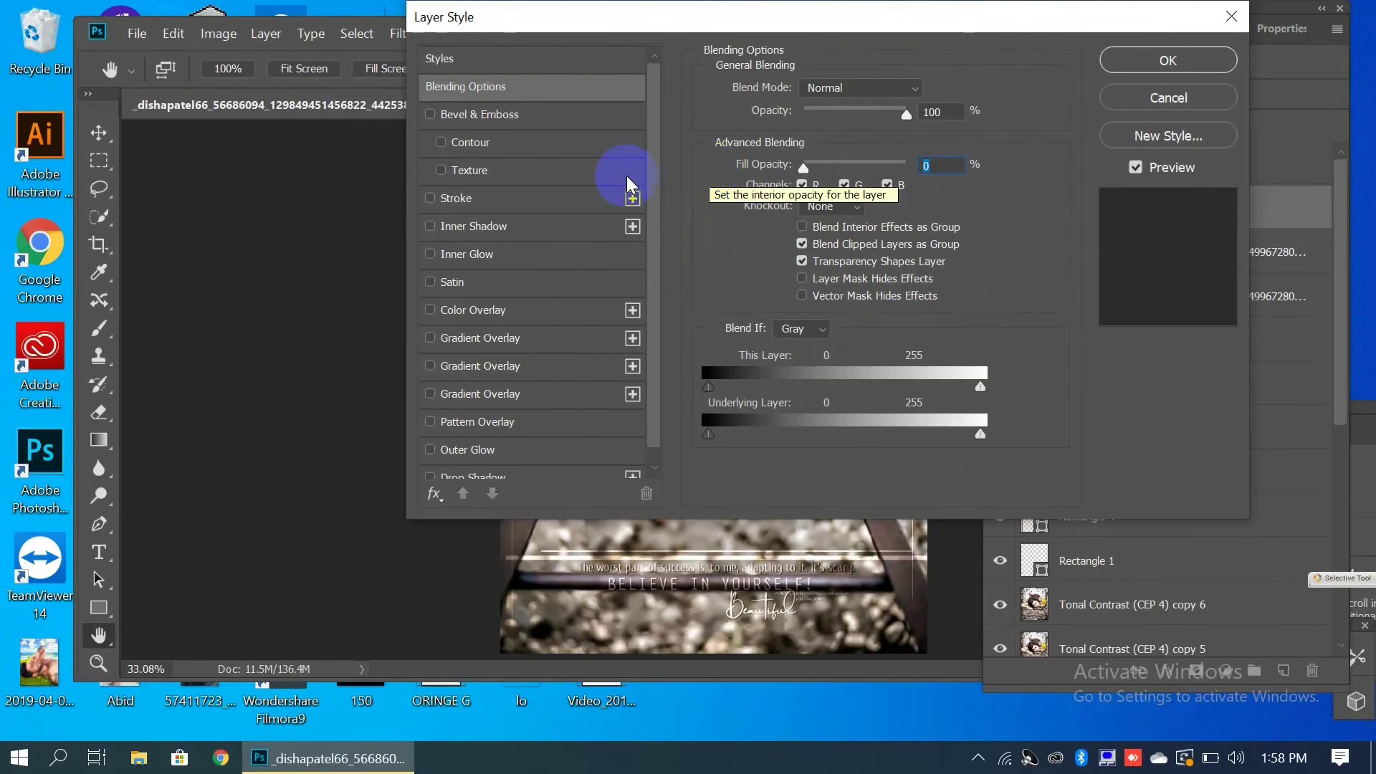
# Add a 2 px outside black stroke, a 4 px white inner glow and a drop shadow with 4 px distance to the title.
pyautogui.click(573, 209)
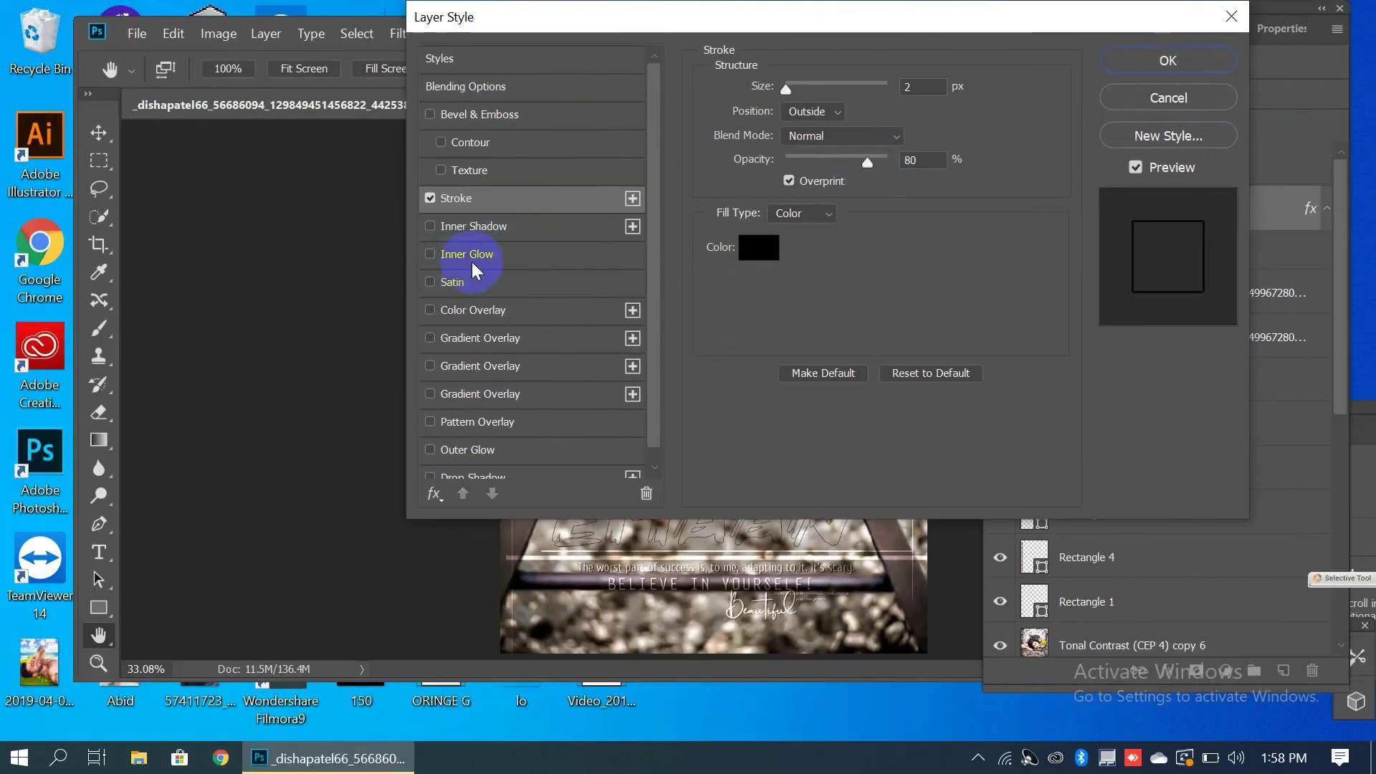
pyautogui.click(471, 260)
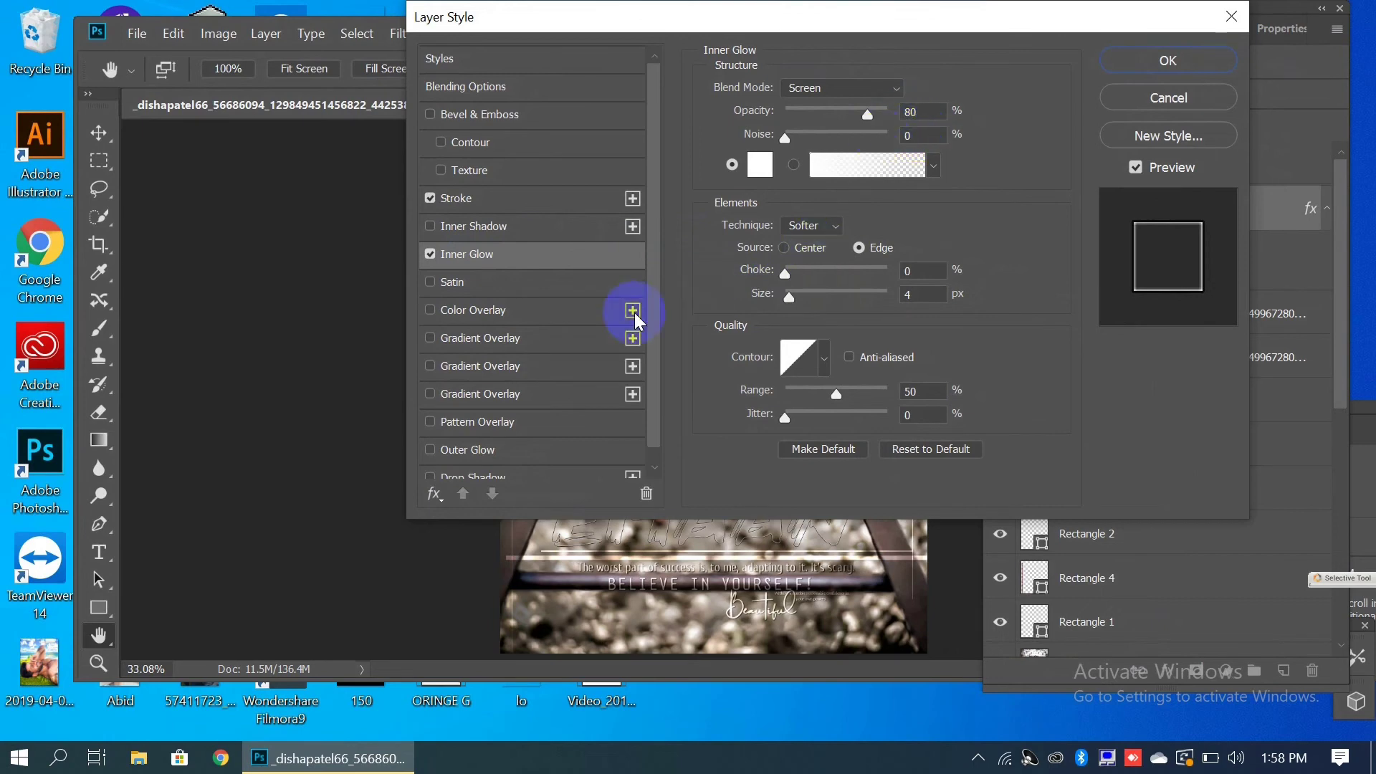
pyautogui.click(544, 470)
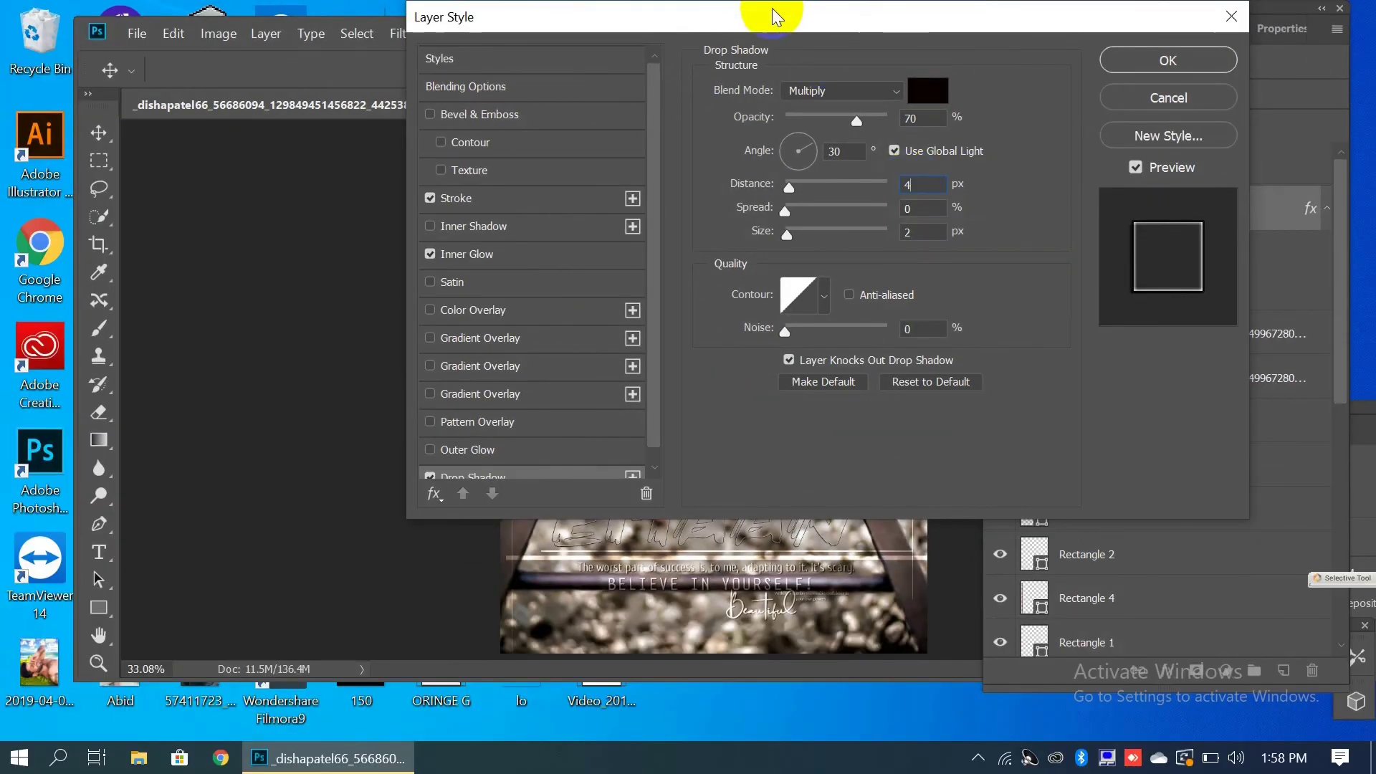
# Apply a reversed, reflected black-and-white gradient overlay to the title in Overlay mode at 90° and 150% scale, and accept the layer style.
pyautogui.moveTo(774, 15); pyautogui.dragTo(1168, 9)
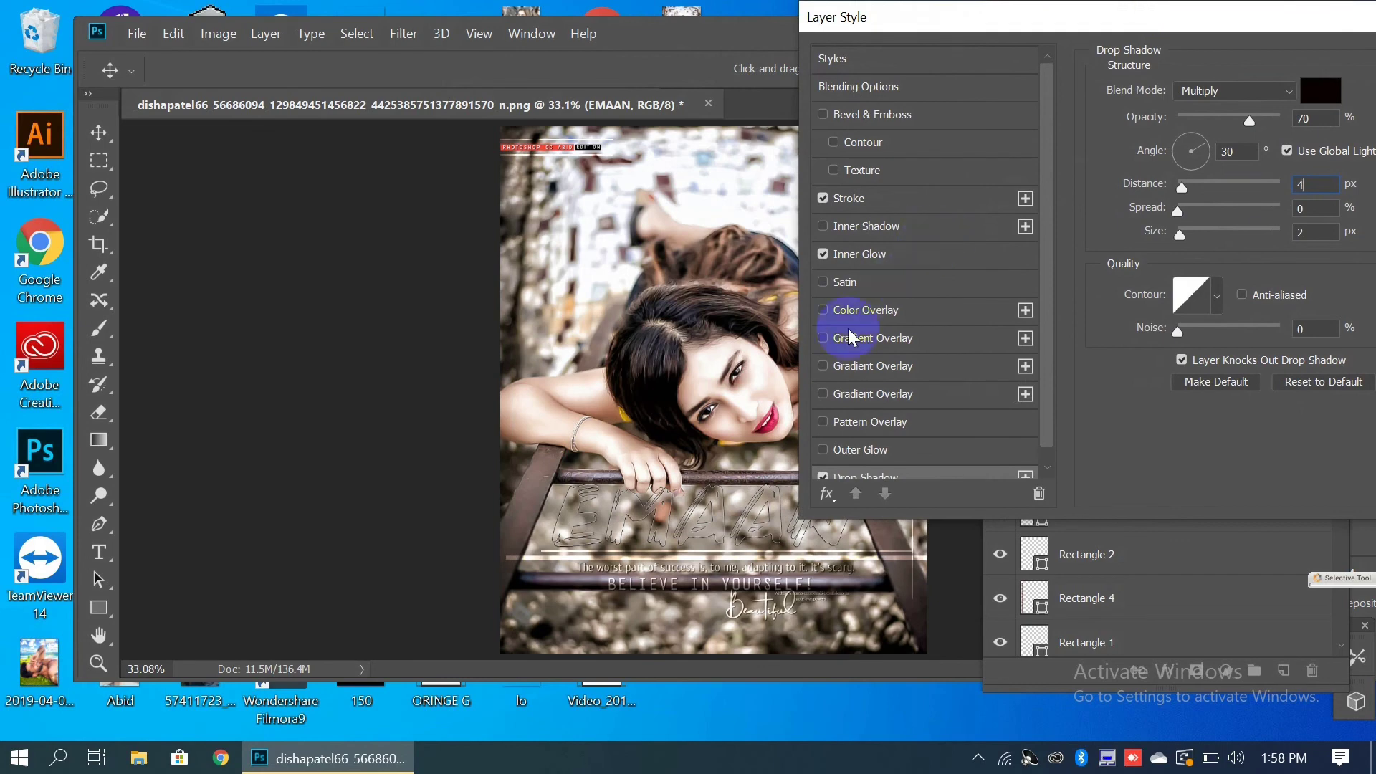
pyautogui.click(847, 393)
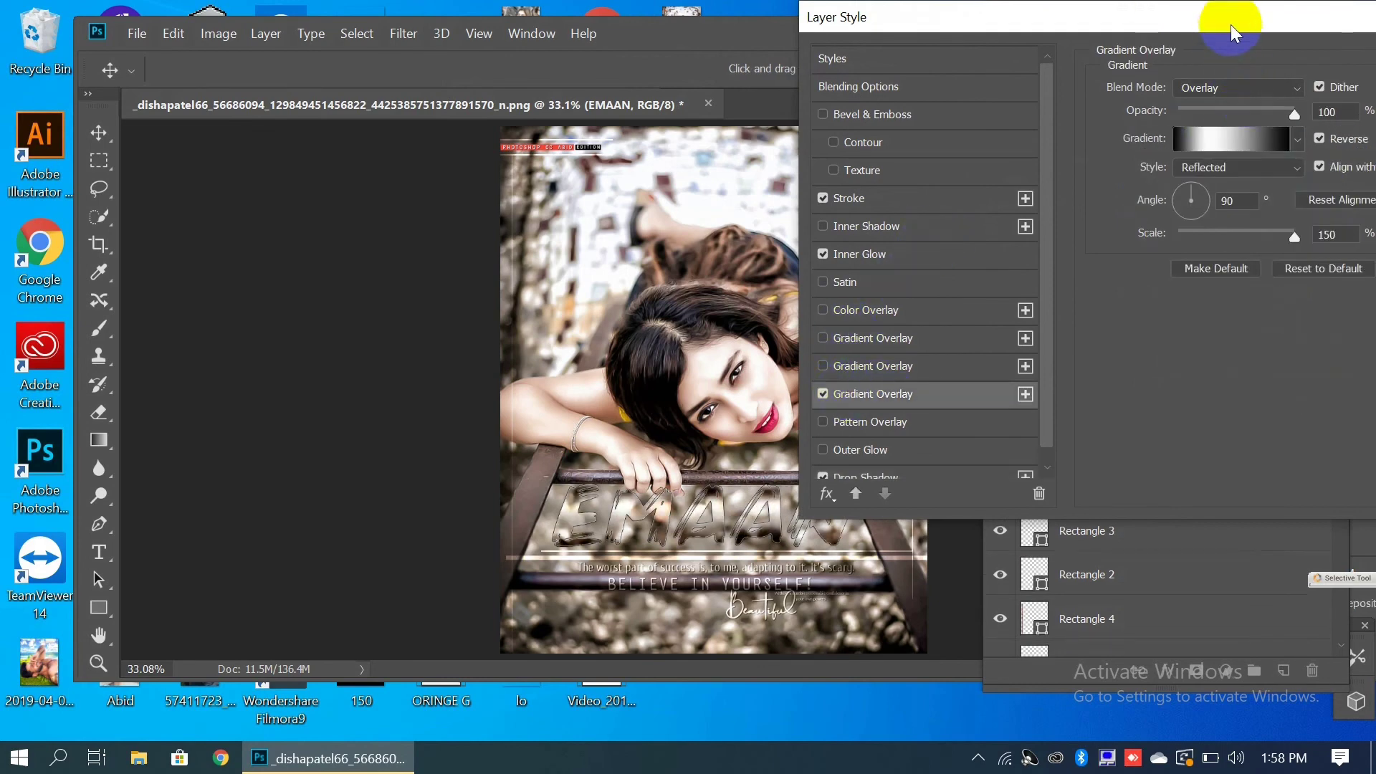
pyautogui.moveTo(1244, 10); pyautogui.dragTo(1055, 11)
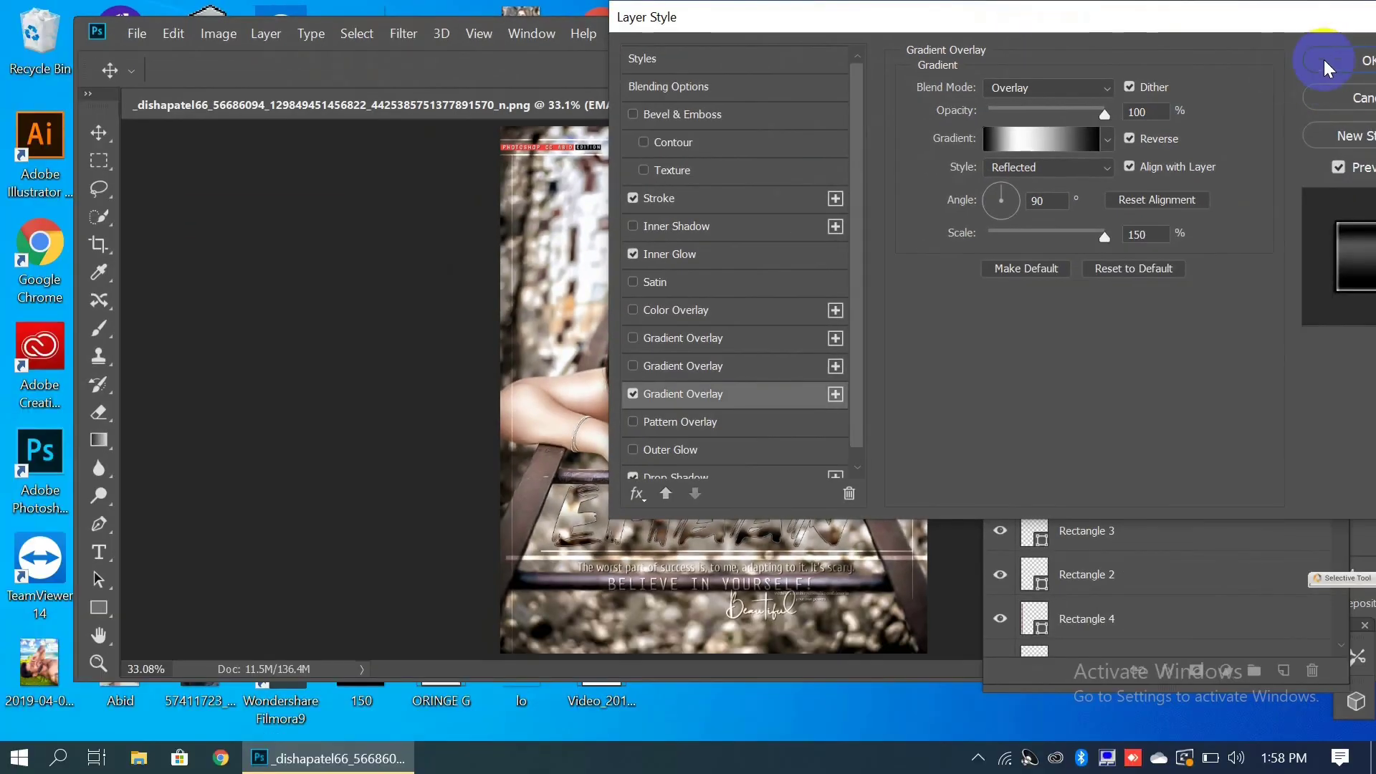
pyautogui.click(1328, 55)
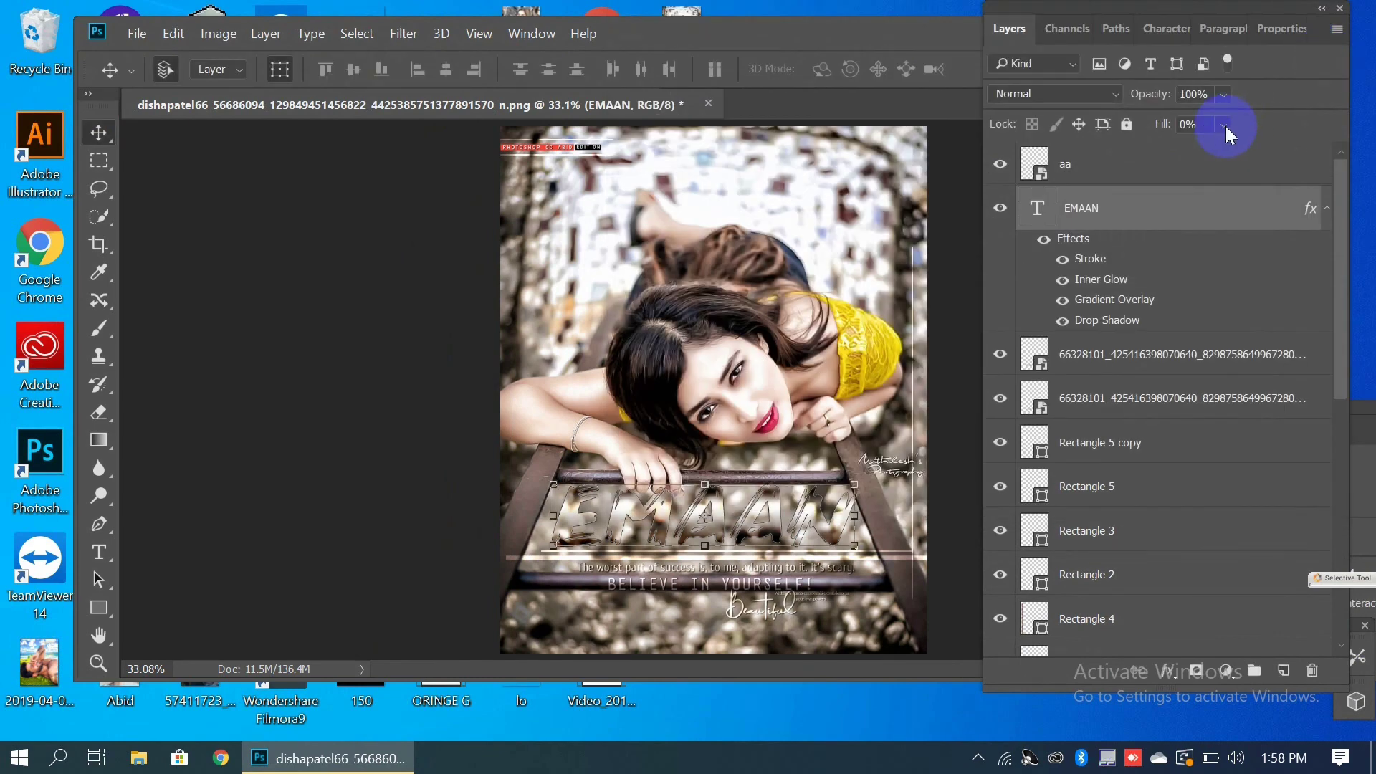
# Duplicate the styled title layer and set the copy's opacity to 52%.
pyautogui.hotkey('ctrl', 'j')
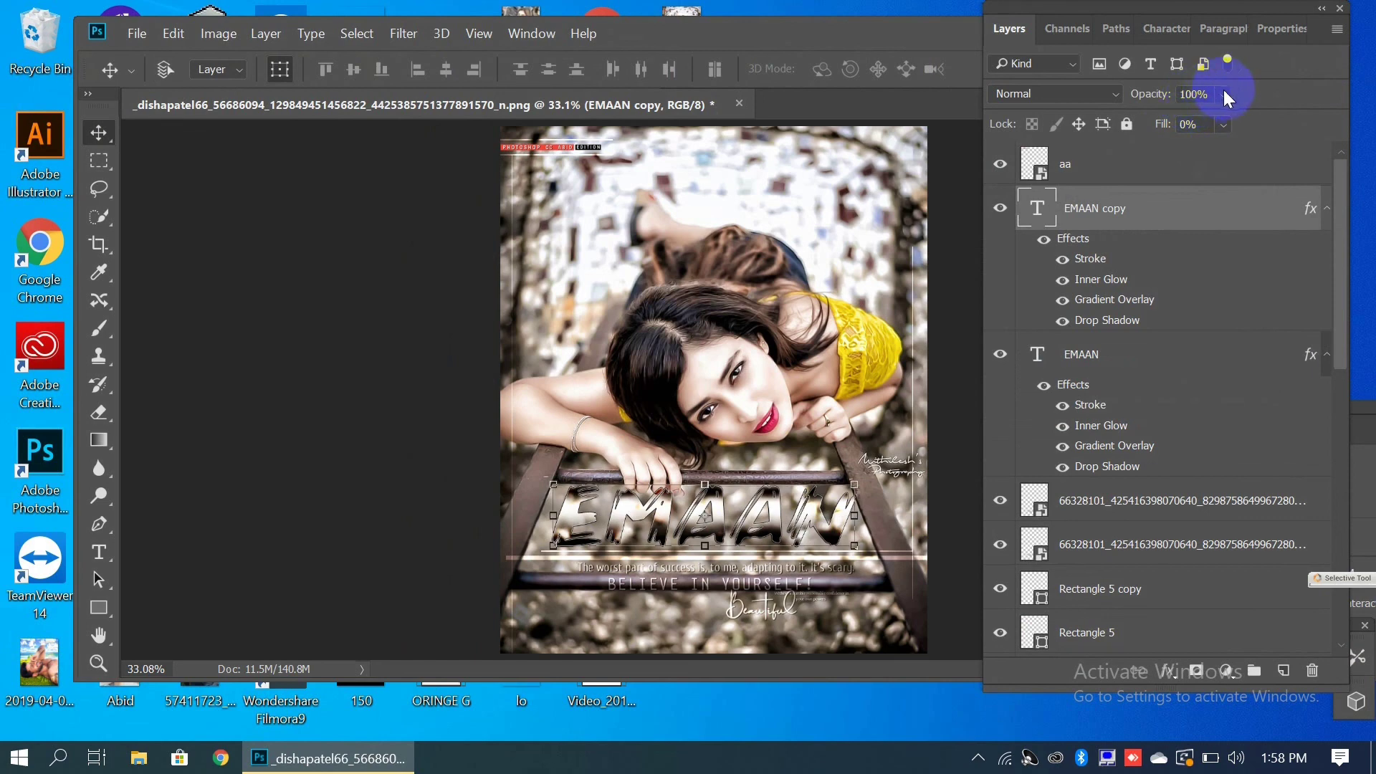
pyautogui.moveTo(1224, 88); pyautogui.dragTo(1213, 118)
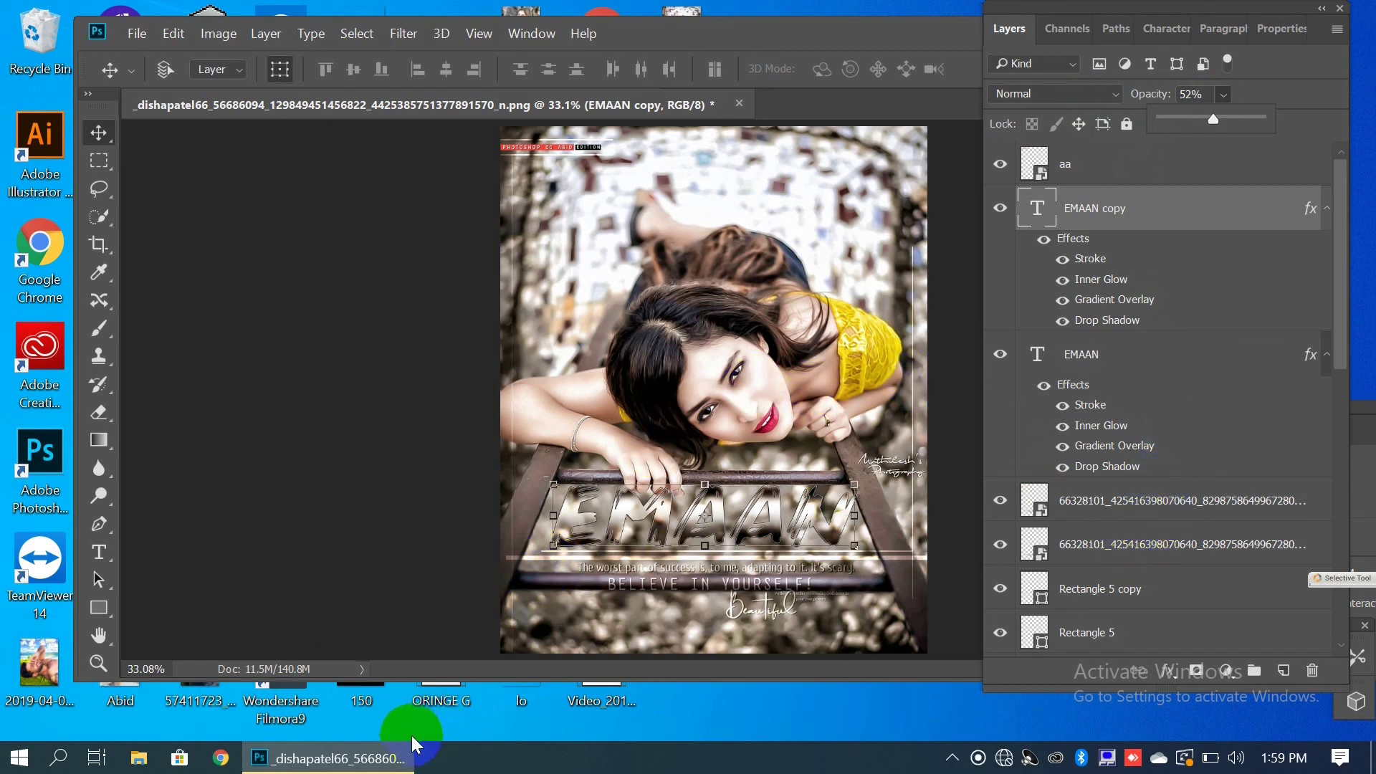
pyautogui.moveTo(403, 763)
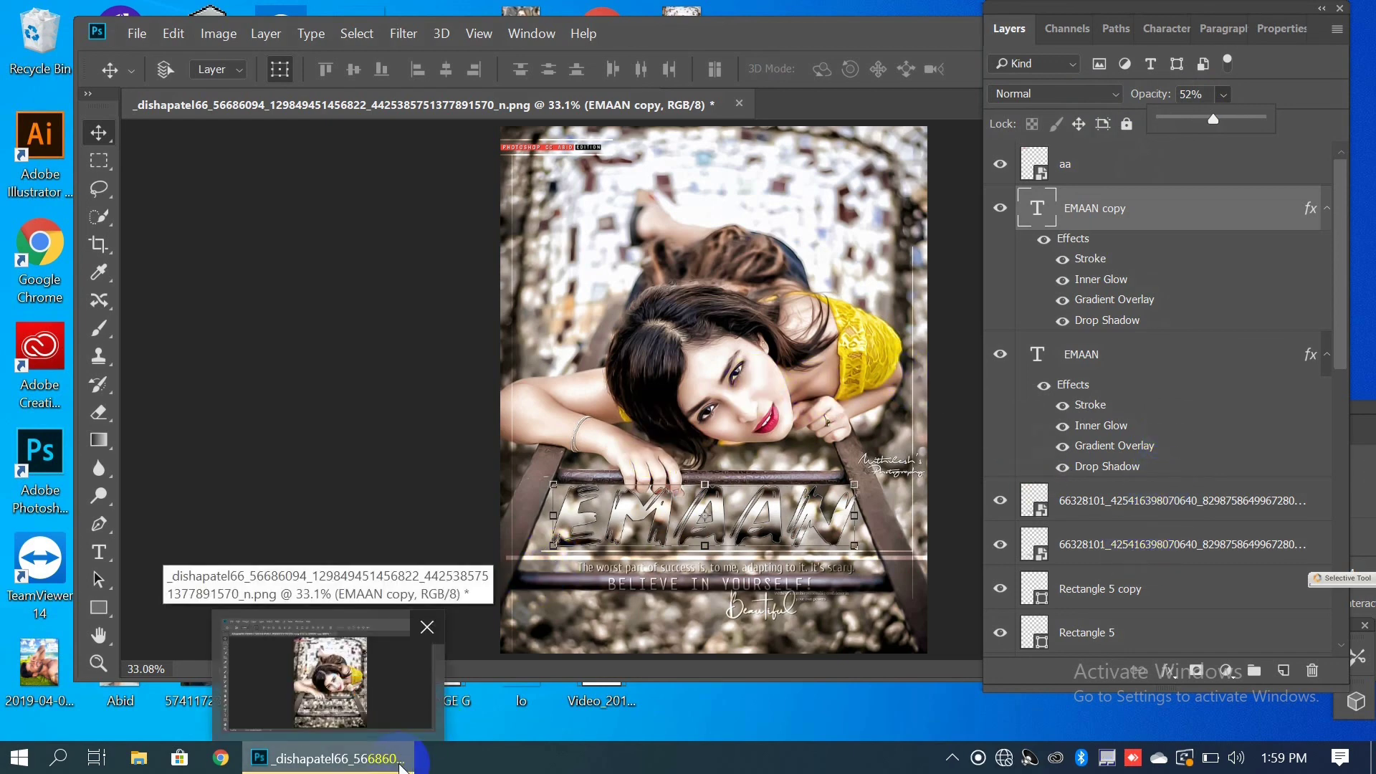